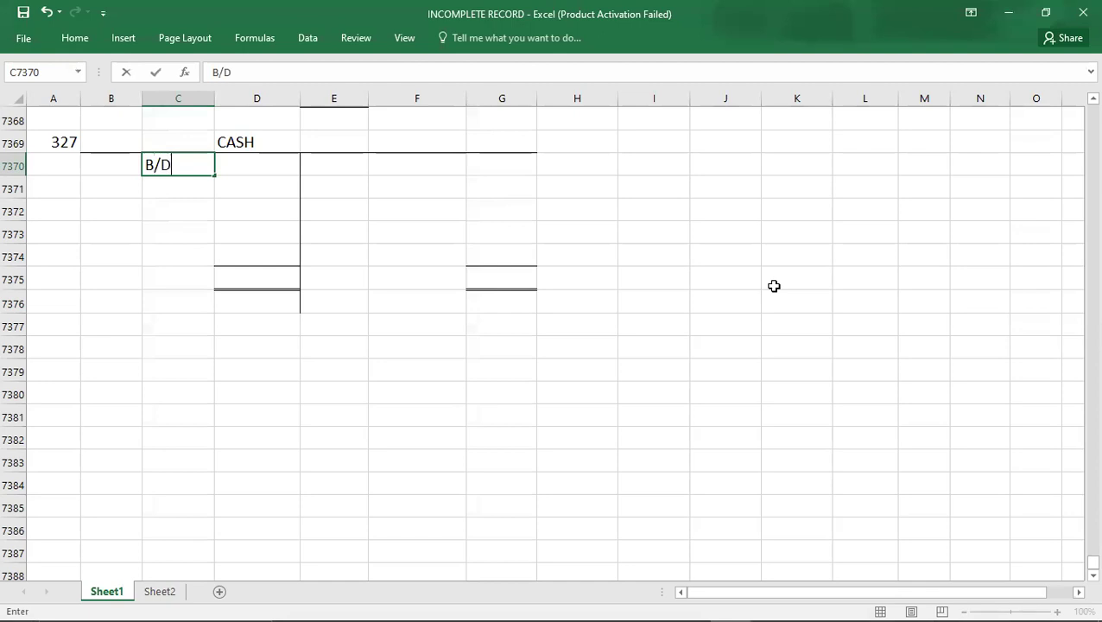
Enter the closing balance in row 7374 on the credit side of the CASH account as C/D with 400.
click(400, 251)
text(V/)
key(BackSpace)
key(BackSpace)
text(C/D)
key(Tab)
text(400)
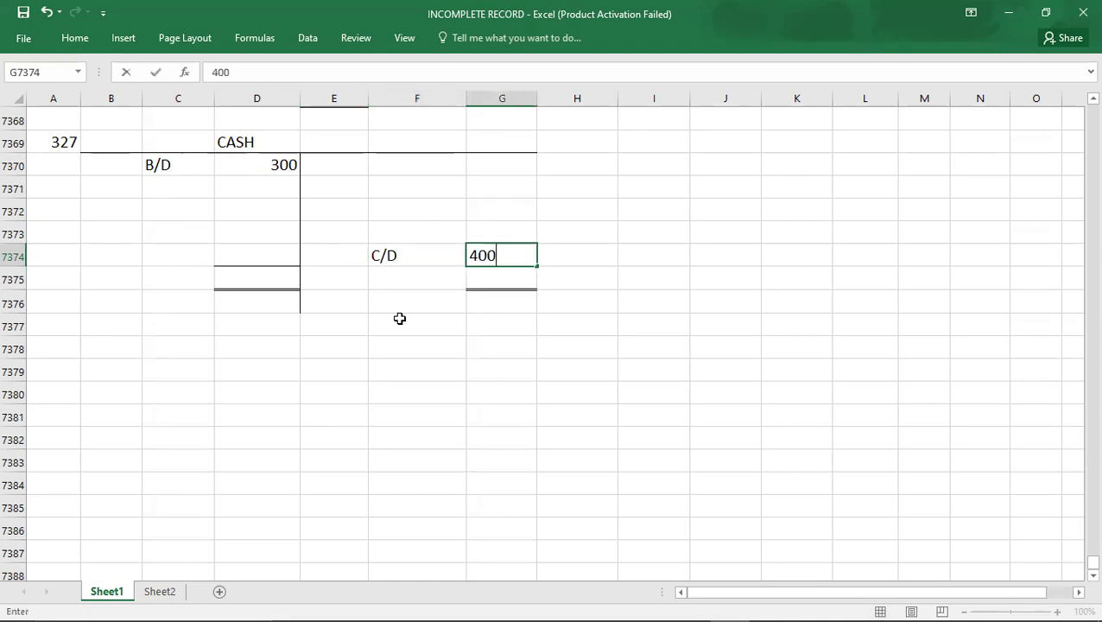
key(Return)
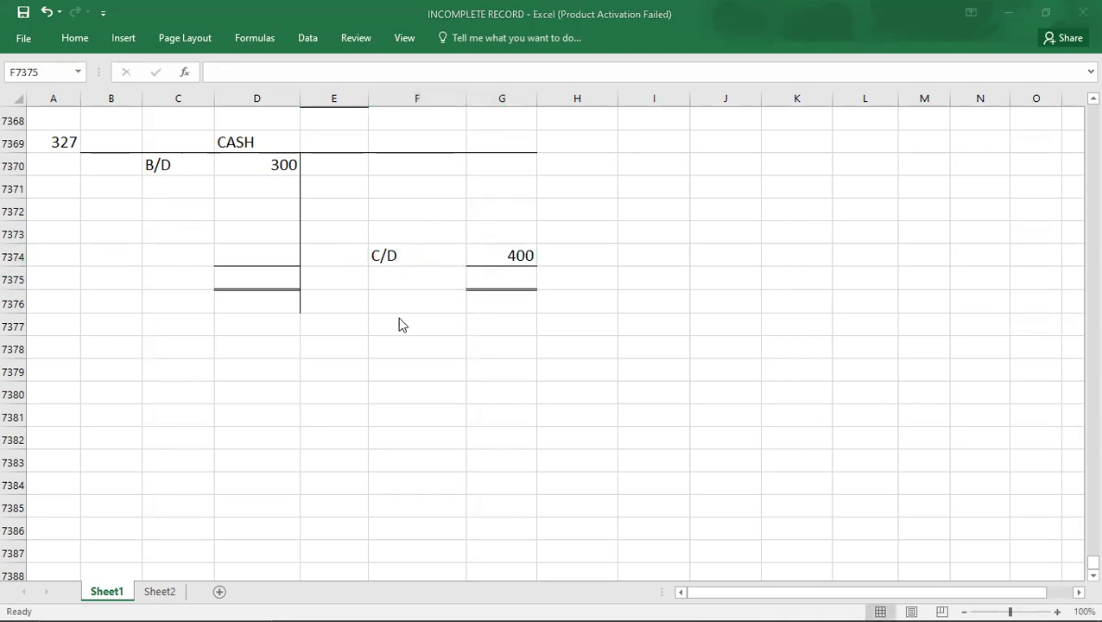
Check question 327 in the PDF and record the banked cash in row 7370 as BANK with 50000 on the credit side.
key(alt+Tab)
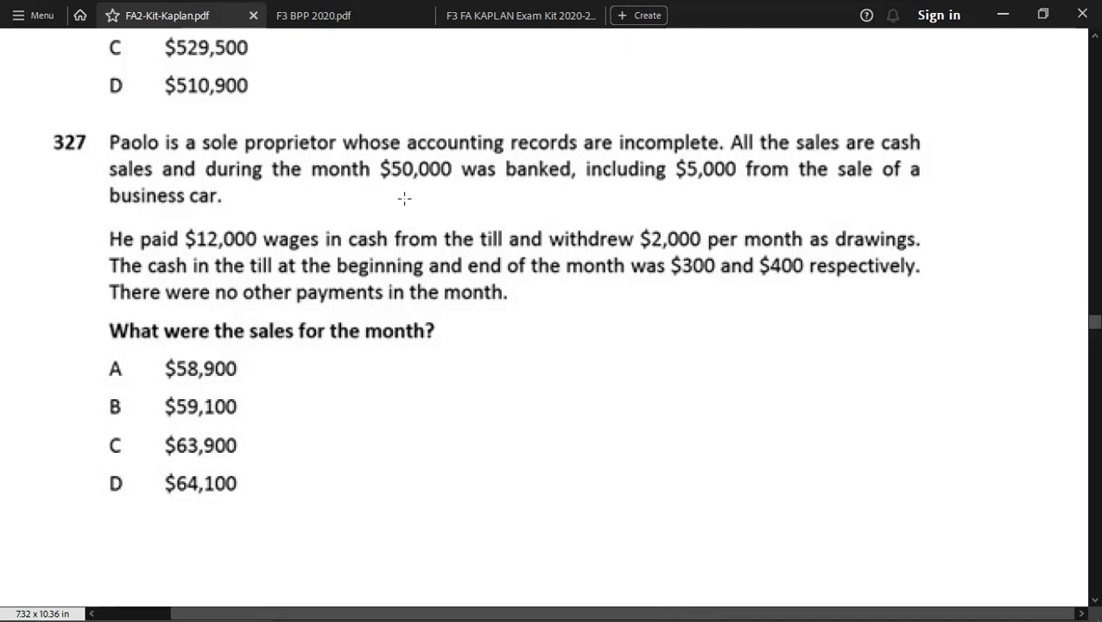
key(alt+Tab)
drag(510, 164, 619, 197)
text(50000)
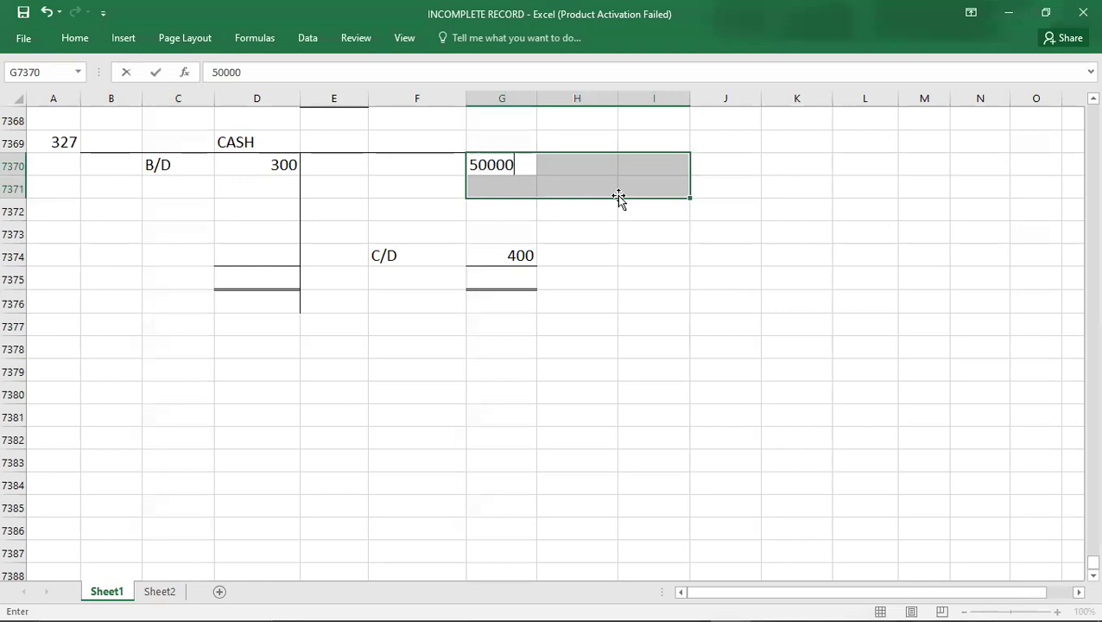
click(418, 165)
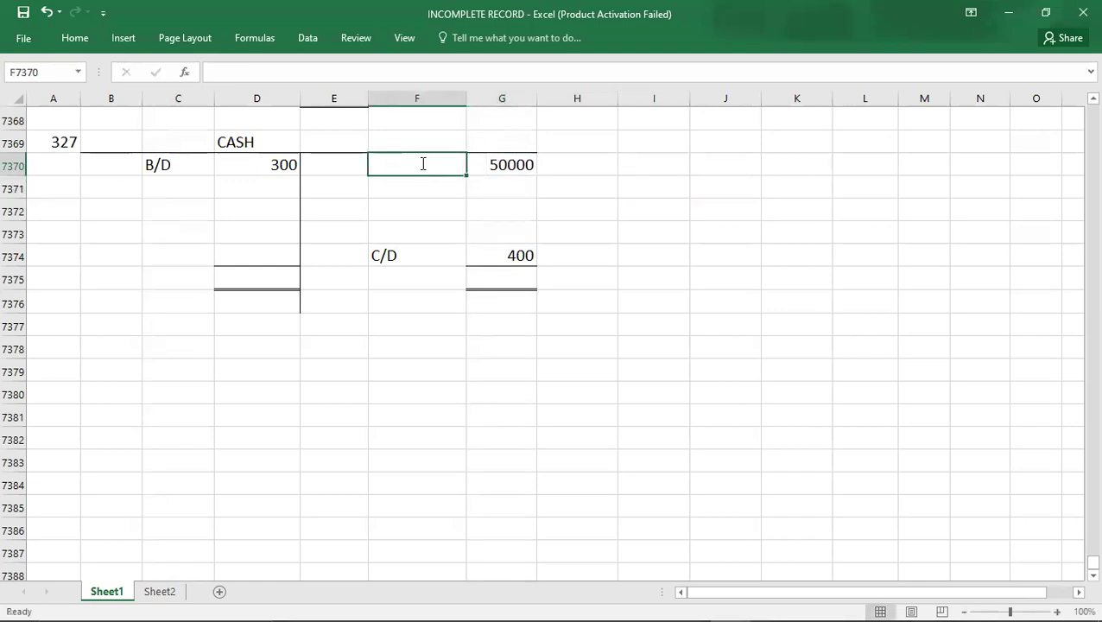
text(BANK)
key(Return)
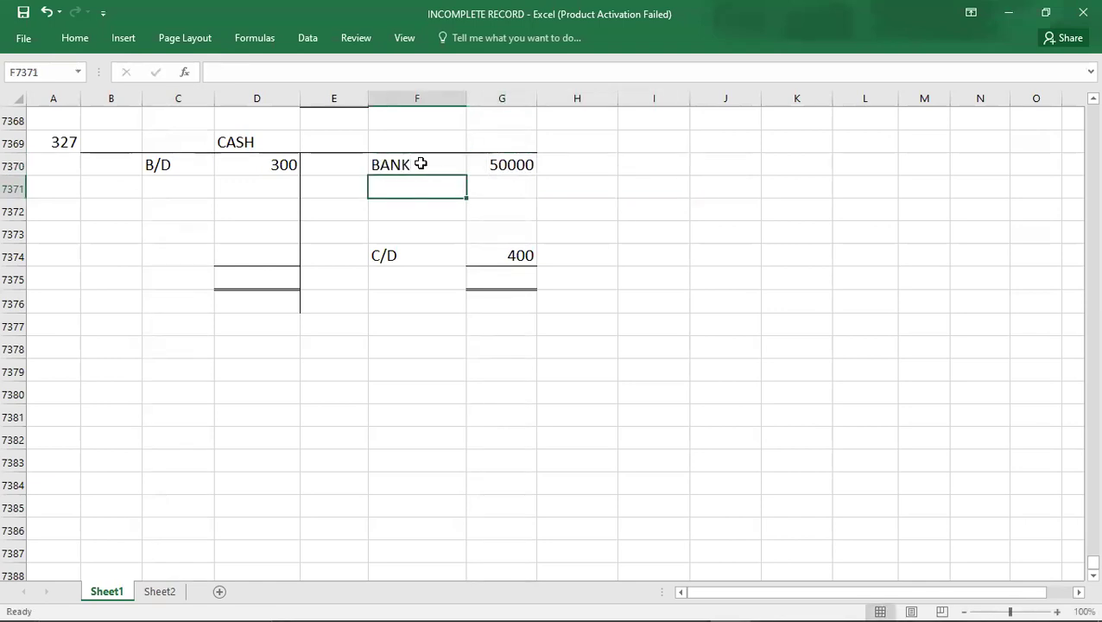
Check question 327 in the PDF again and record WAGES of 12000 in row 7371 on the credit side.
key(alt+Tab)
key(Tab)
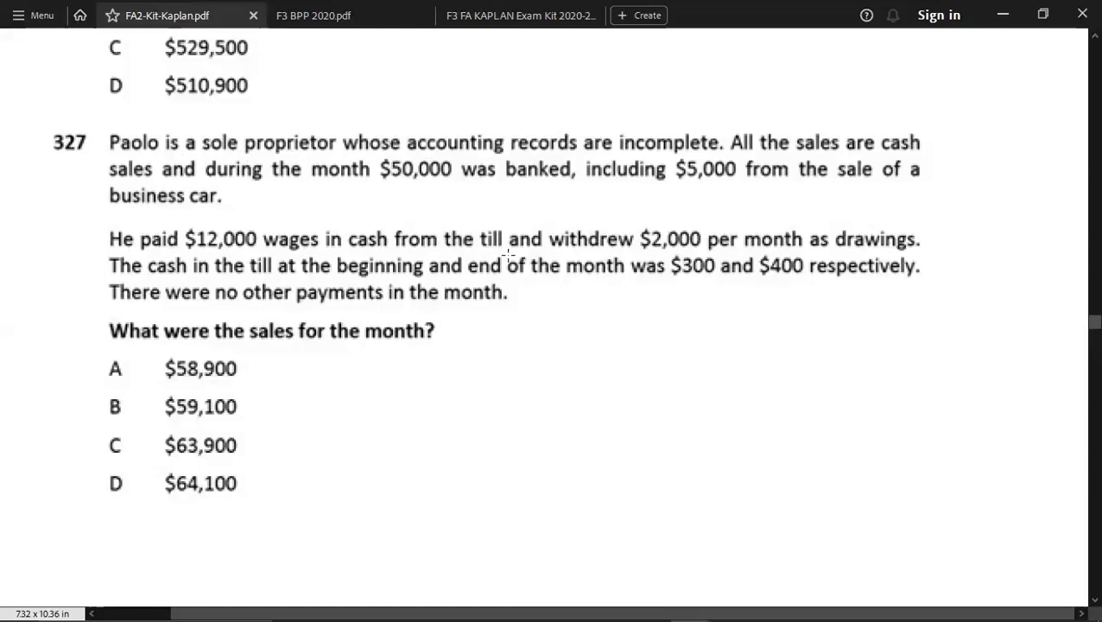
key(alt+Tab)
key(Right)
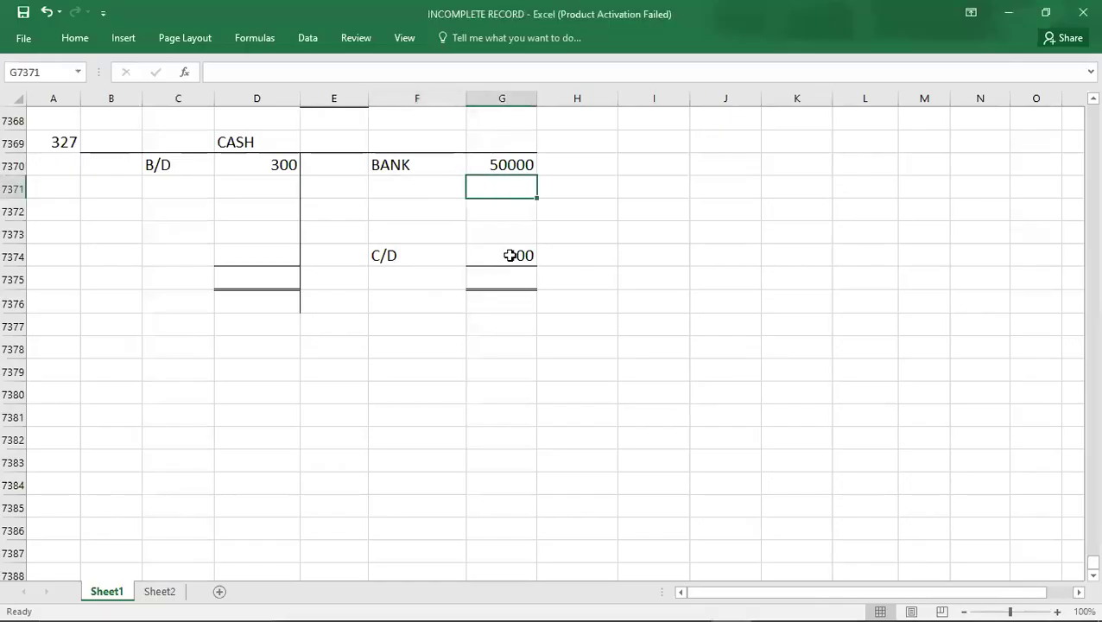
text(12000)
key(Left)
text(WAGES)
key(Return)
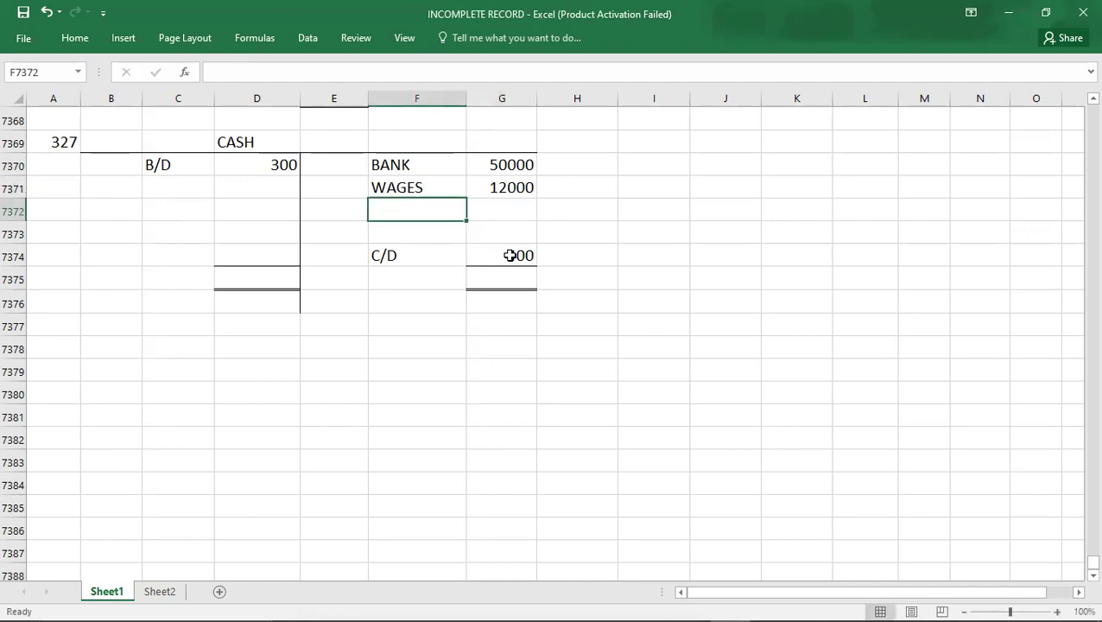
Look up the drawings figure in the PDF question and record DRAWINGS of 2000 in row 7372 on the credit side.
key(alt+Tab)
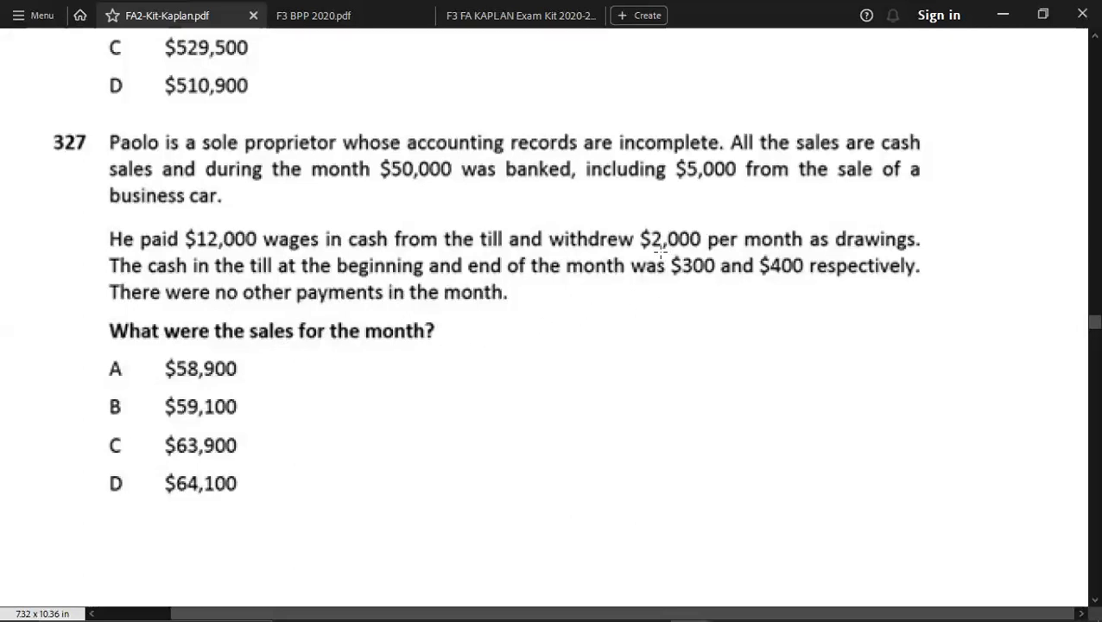
key(alt+Tab)
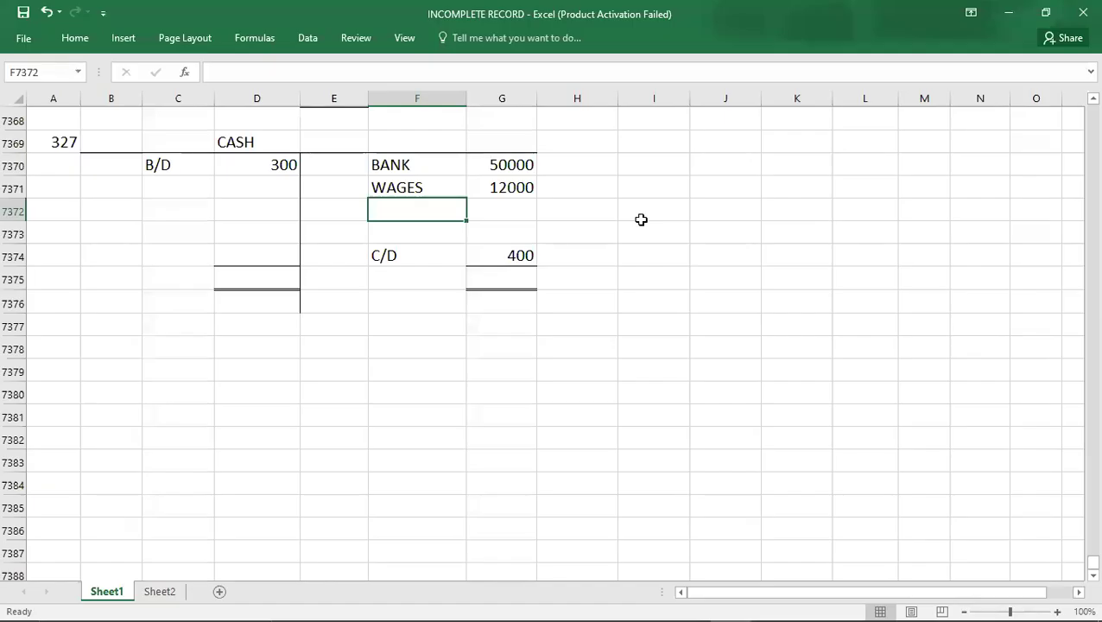
key(Right)
text(2000)
key(Left)
text(WAG)
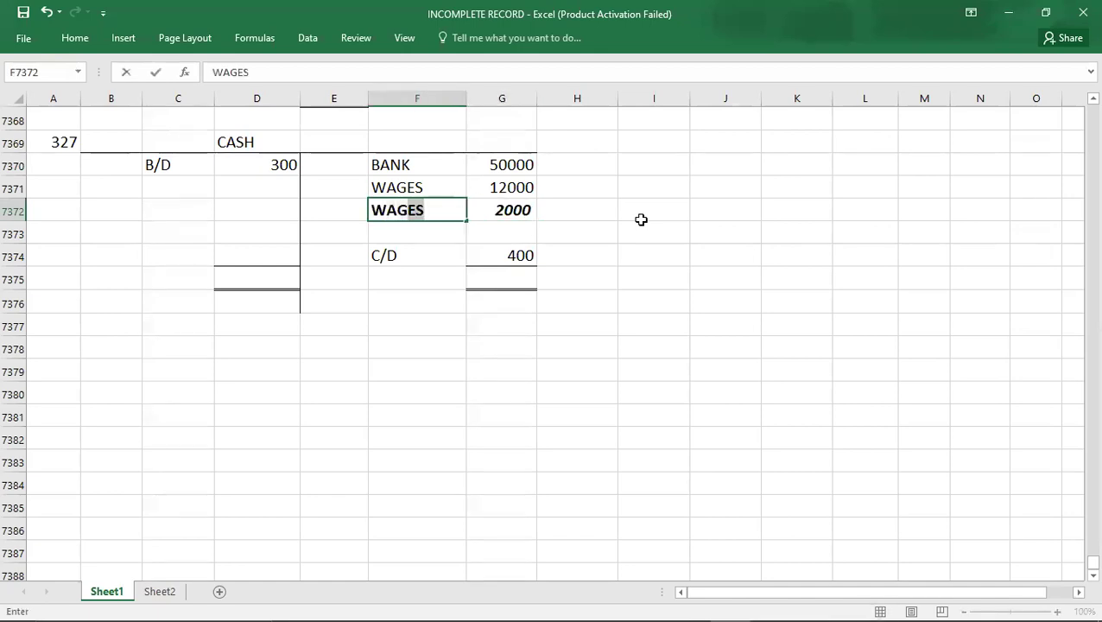
key(BackSpace)
key(BackSpace)
key(BackSpace)
key(BackSpace)
text(DRAWINGS)
key(ctrl+Return)
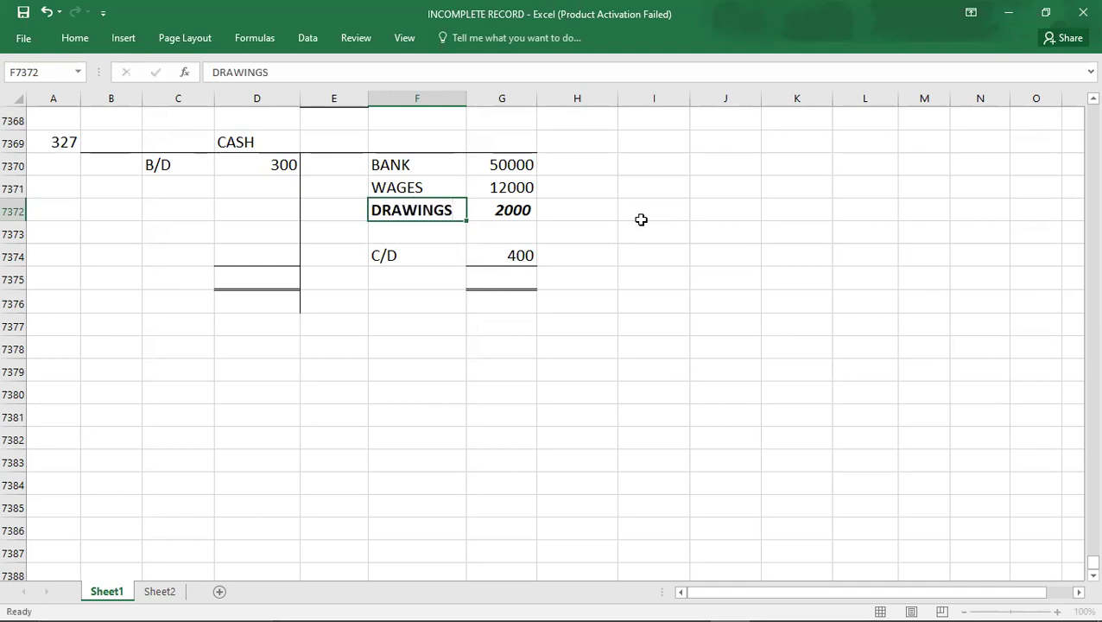
Remove the bold from the DRAWINGS label and its amount, and make both cells italic.
key(Down)
key(Up)
key(Right)
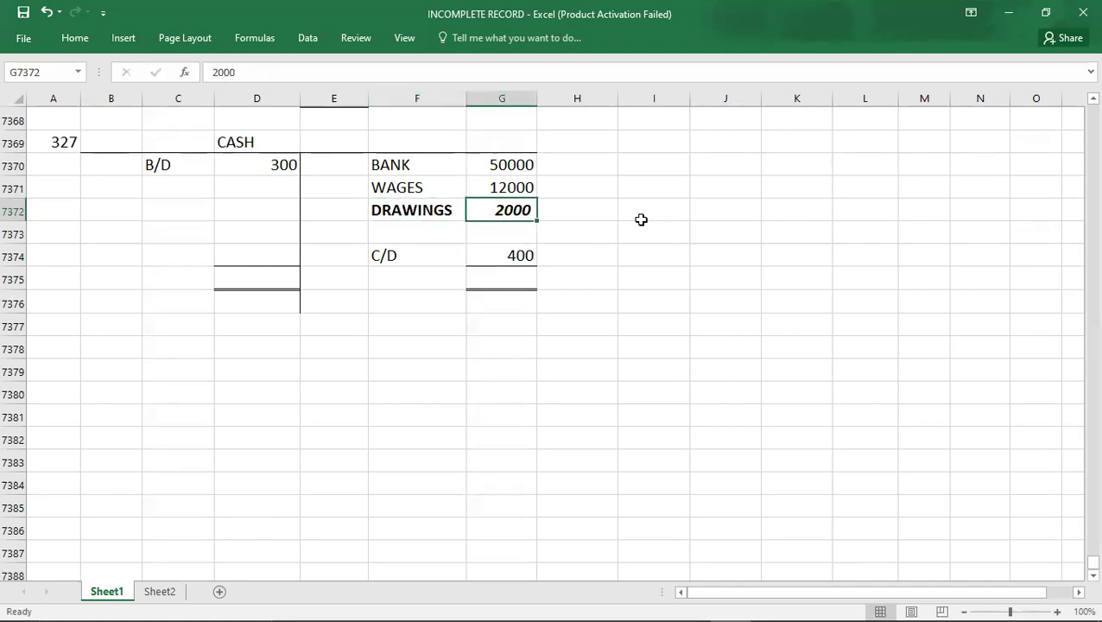
key(shift+Left)
key(ctrl+b)
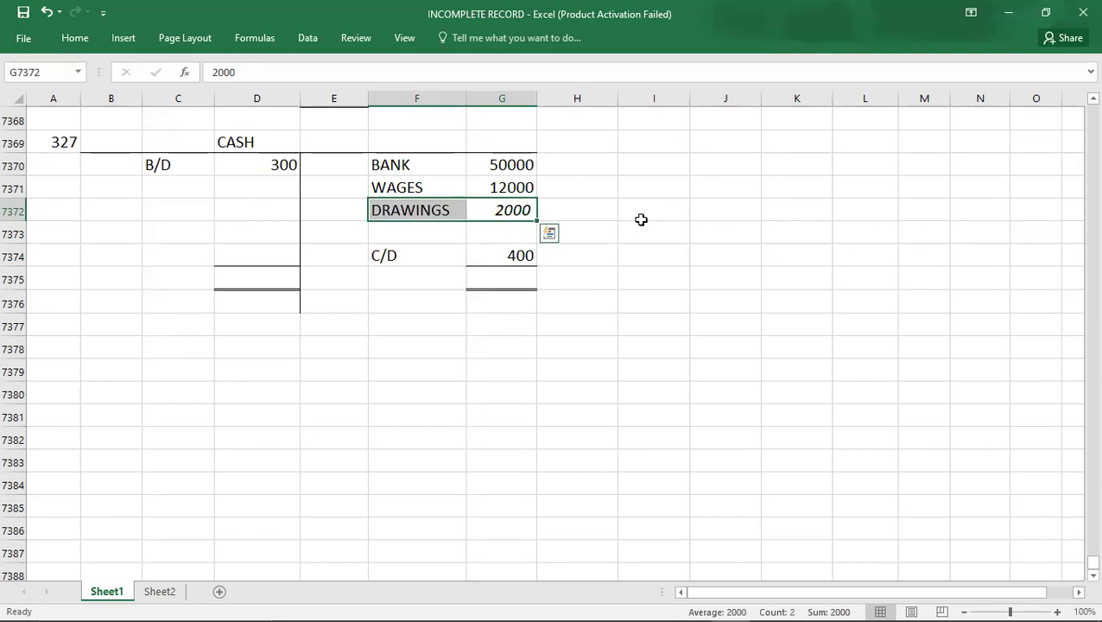
key(Left)
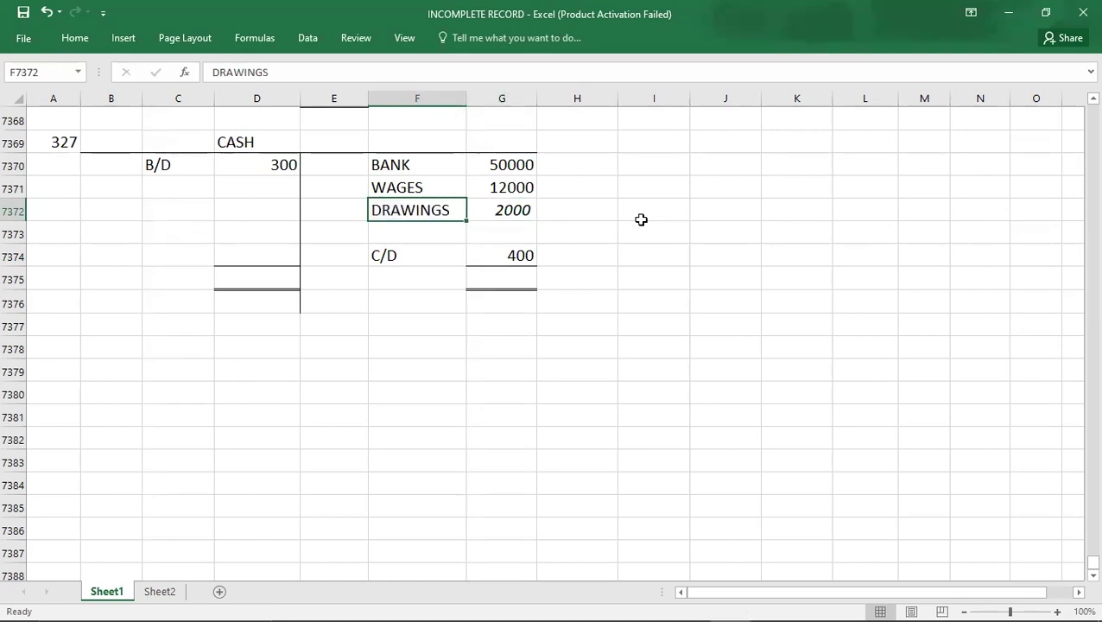
key(shift+Right)
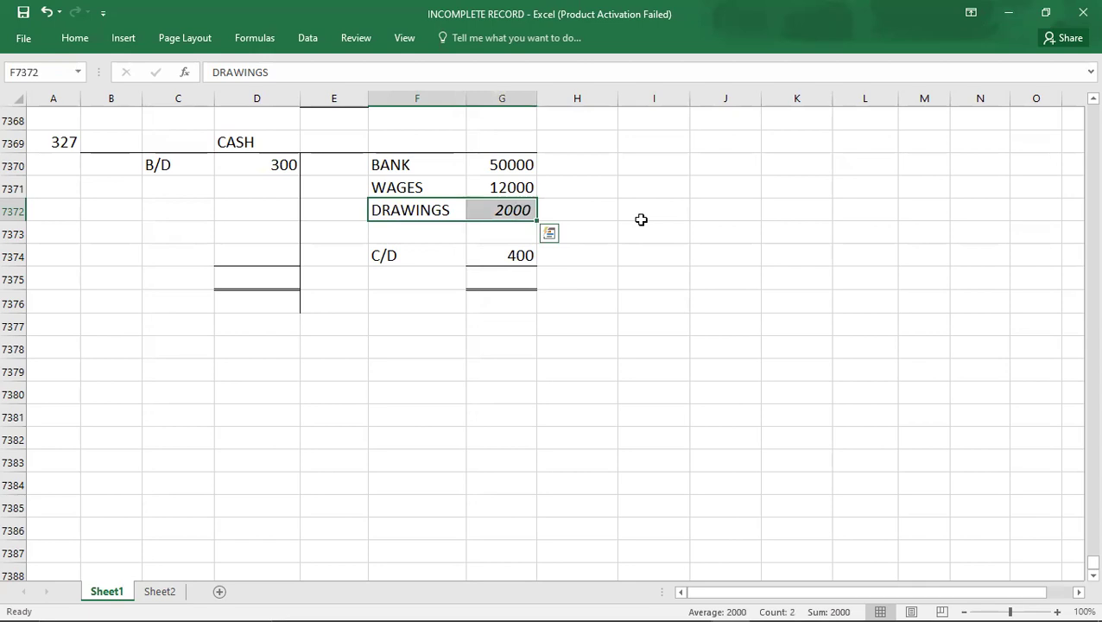
key(ctrl+i)
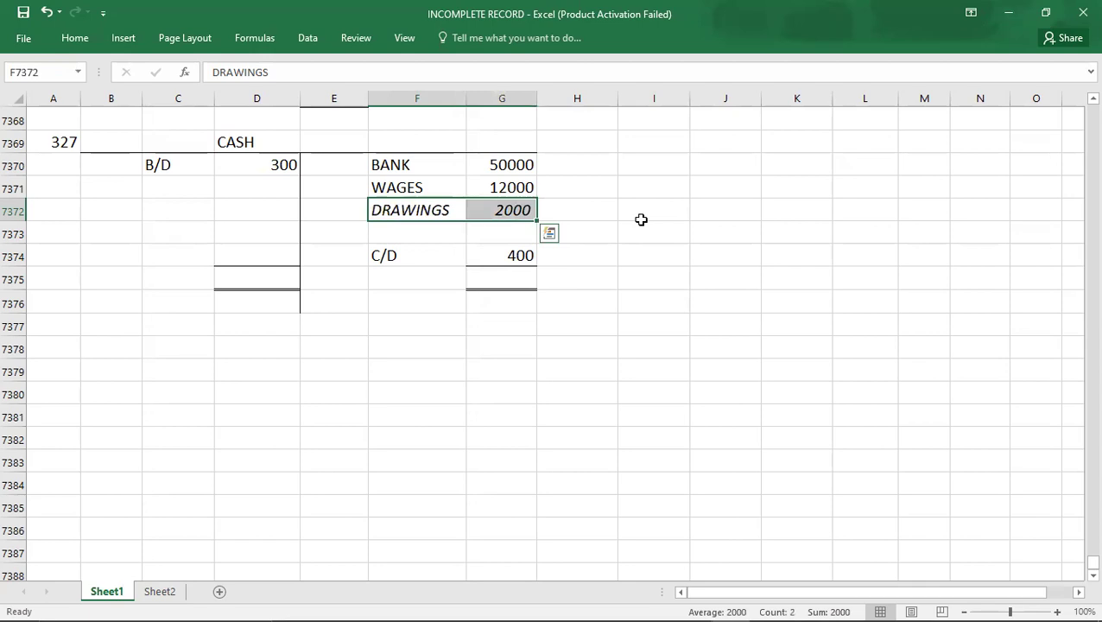
key(Down)
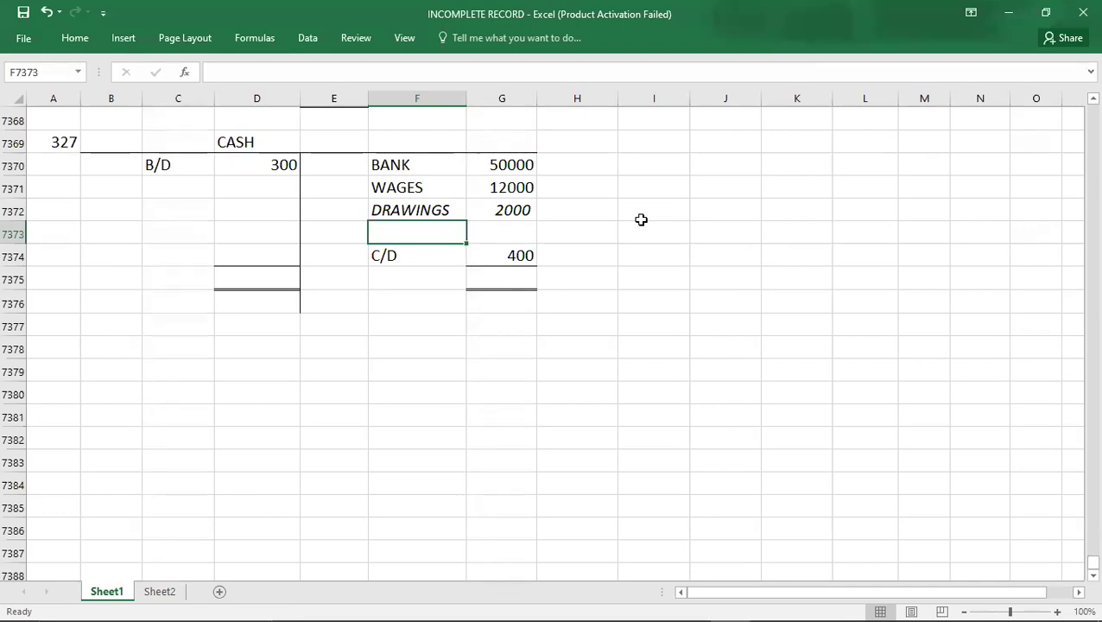
Recheck the question in the PDF, sum G7370:G7374 and enter 64400 as the credit total in G7375.
key(alt+Tab)
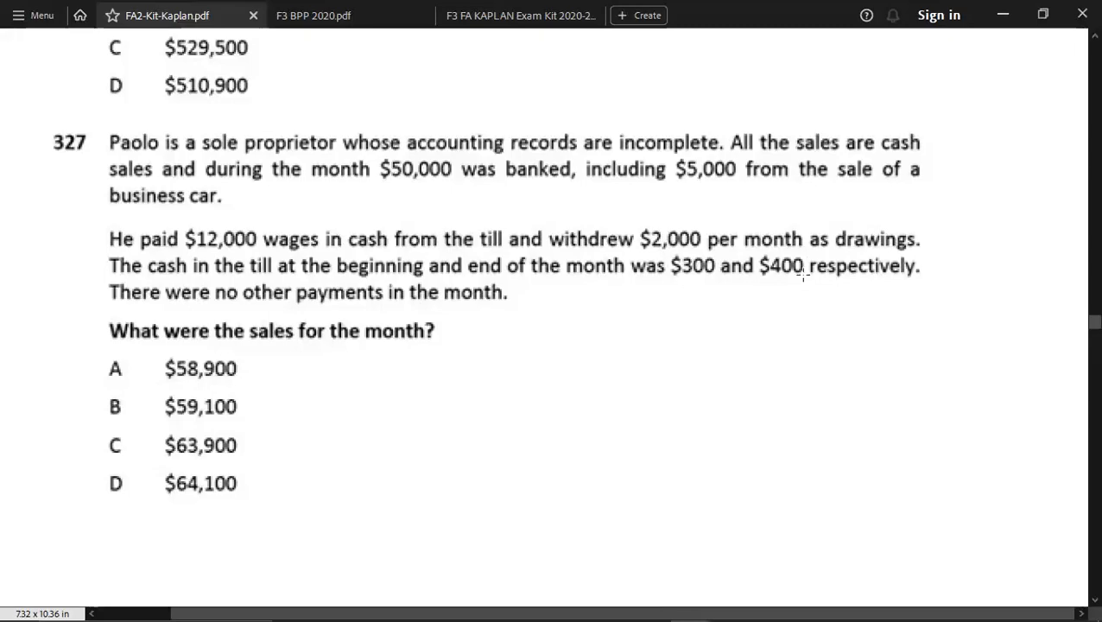
key(alt+Tab)
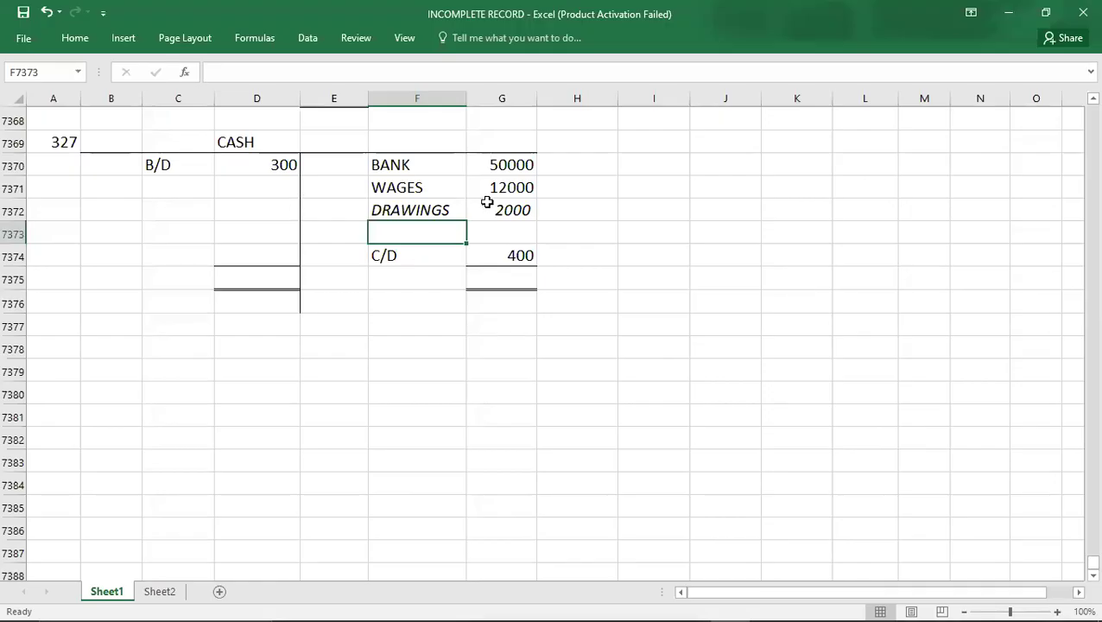
click(484, 165)
key(shift+Down)
key(shift+Down)
key(shift+Down)
key(shift+Down)
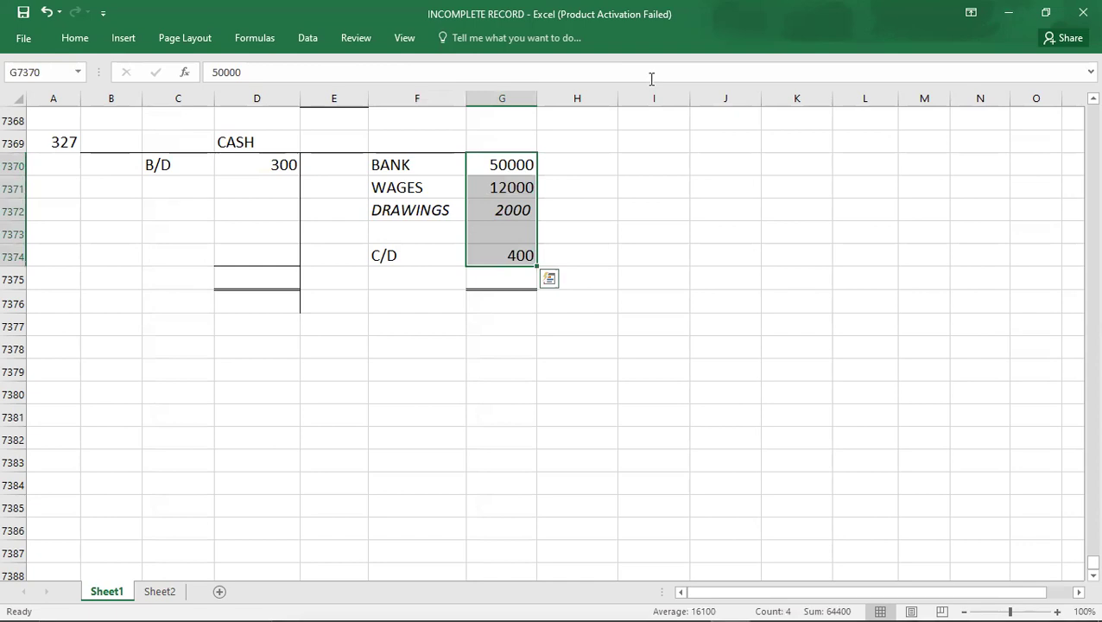
key(Down)
key(Down)
key(Down)
key(Down)
key(Down)
text(64400)
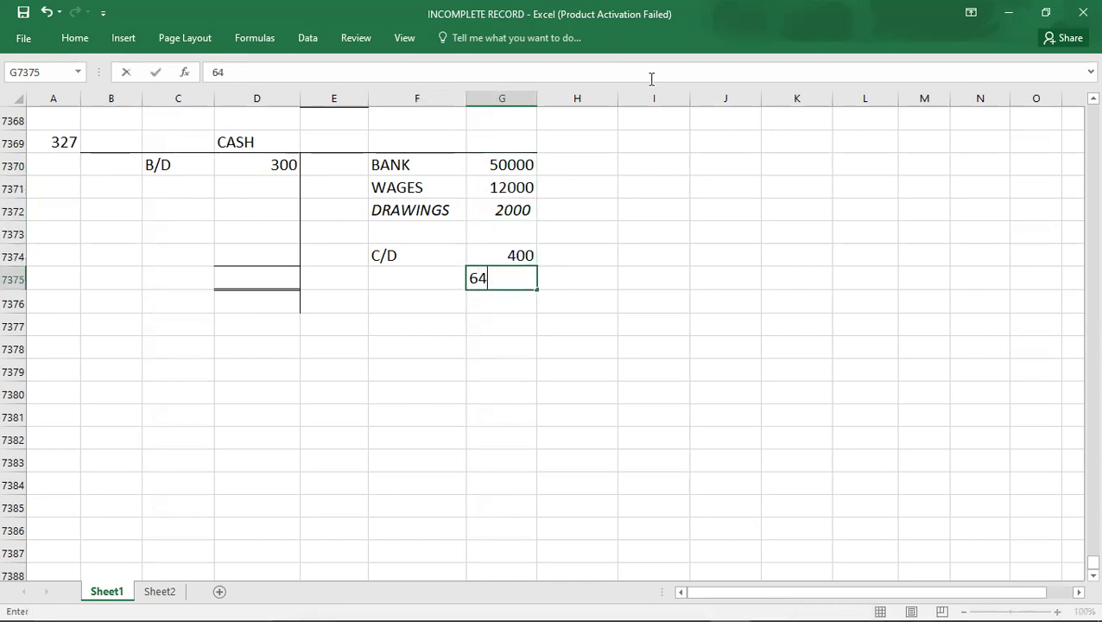
Enter the matching debit total of 64400 in D7375.
key(Left)
key(Left)
key(Left)
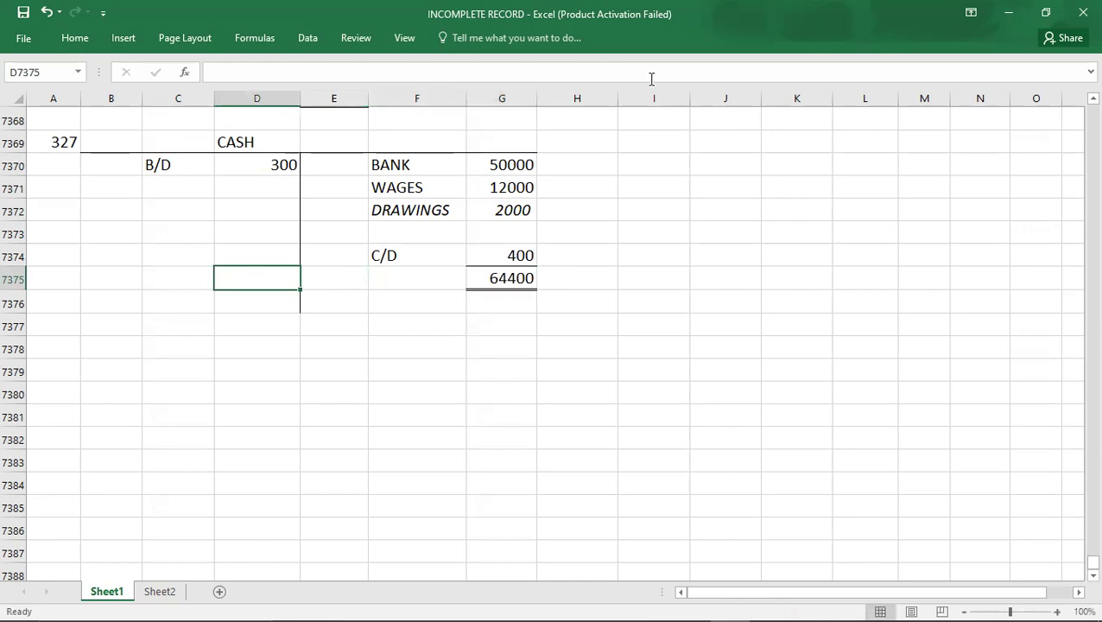
text(64400)
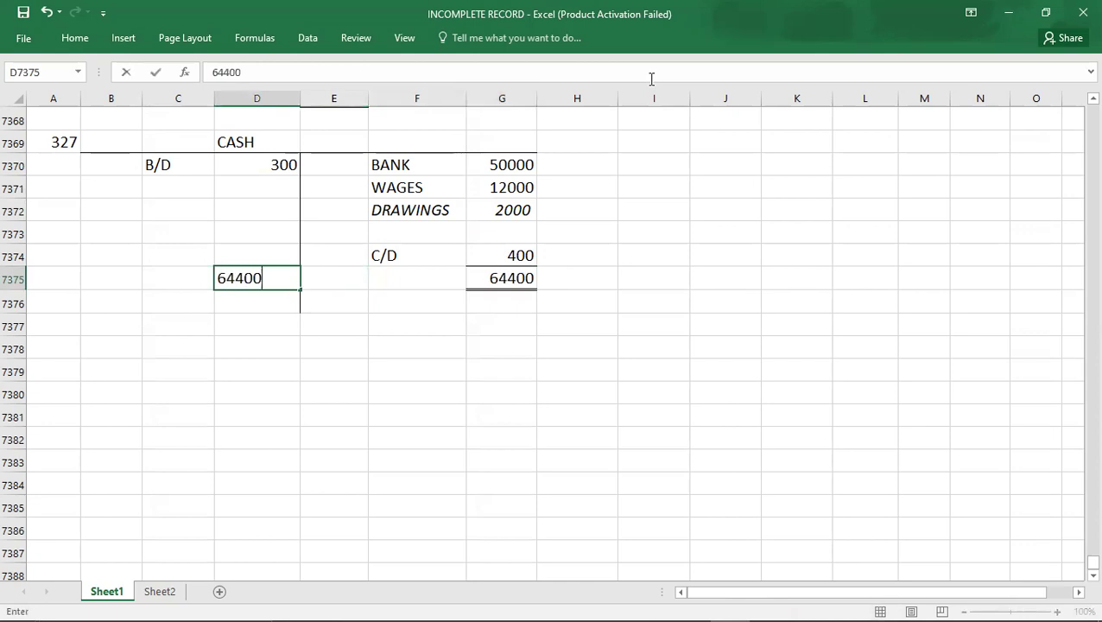
Enter the balancing figure on the debit side in row 7372 as SALES ? with 64100.
key(Up)
key(Up)
key(Up)
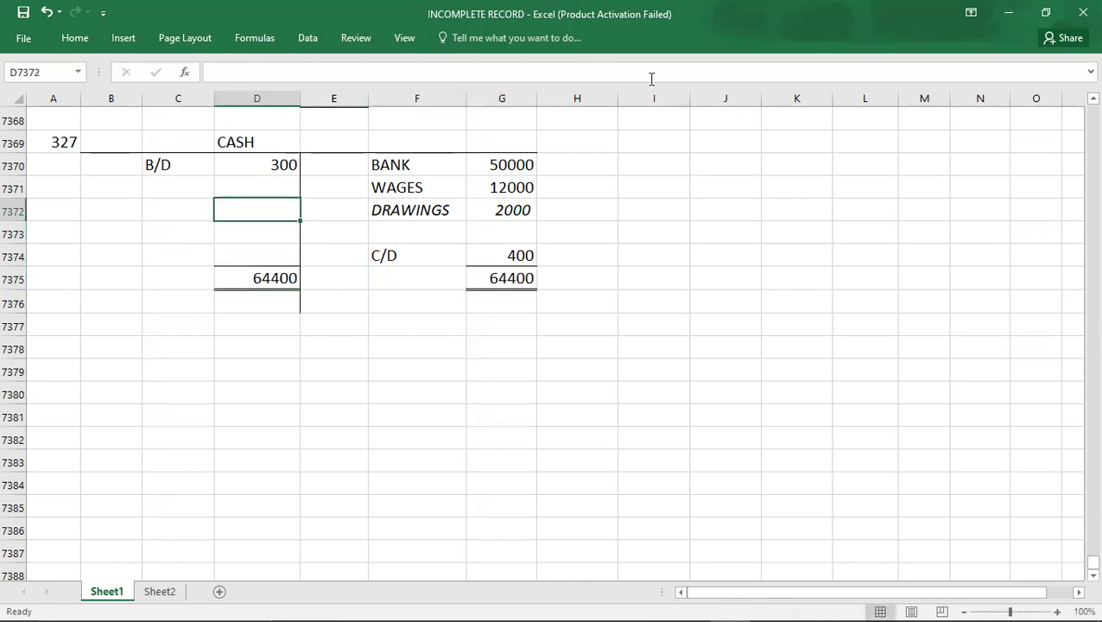
key(Left)
text(sales)
key(BackSpace)
key(BackSpace)
key(BackSpace)
key(BackSpace)
key(BackSpace)
text(SALES ?)
key(Right)
text(64100)
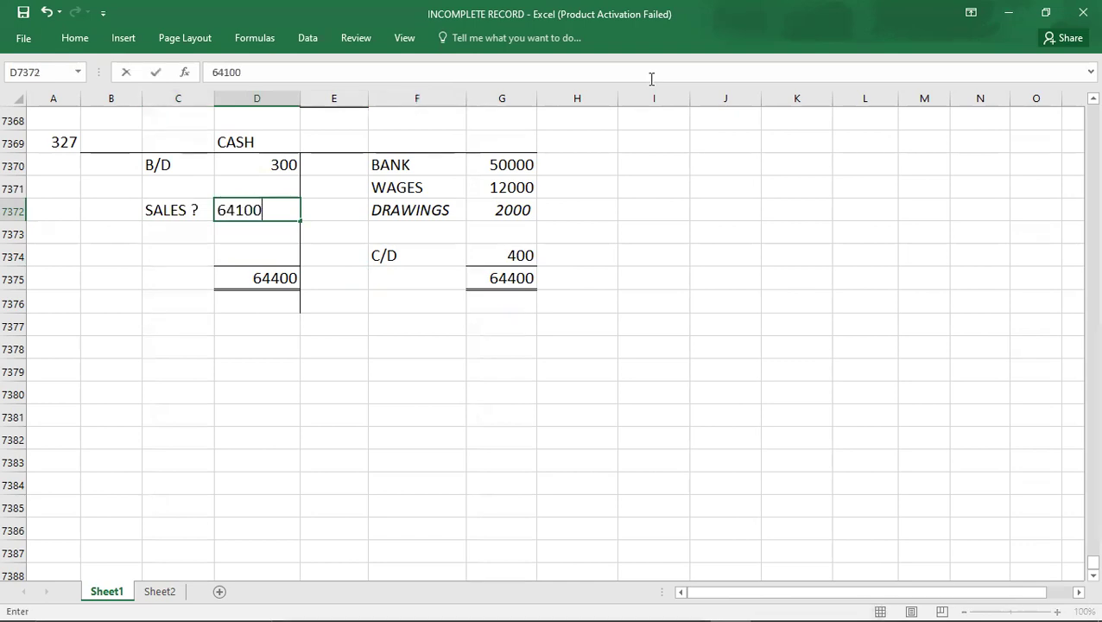
key(Return)
key(Right)
key(Up)
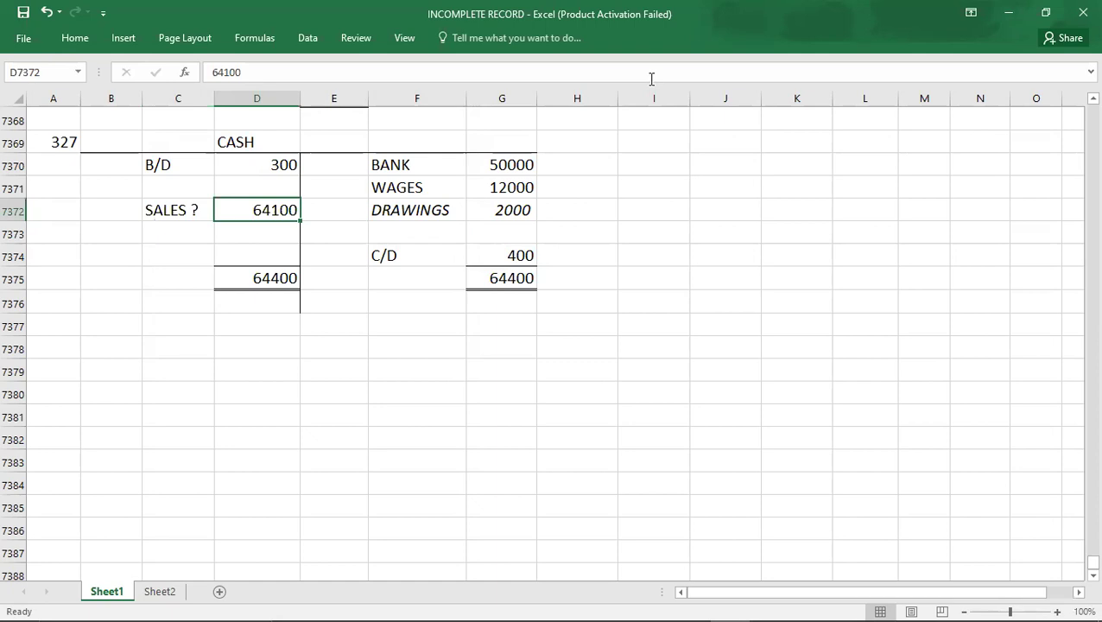
Check the car sale in the PDF question and add a CAR entry of 5000 in row 7373 on the debit side.
key(alt+Tab)
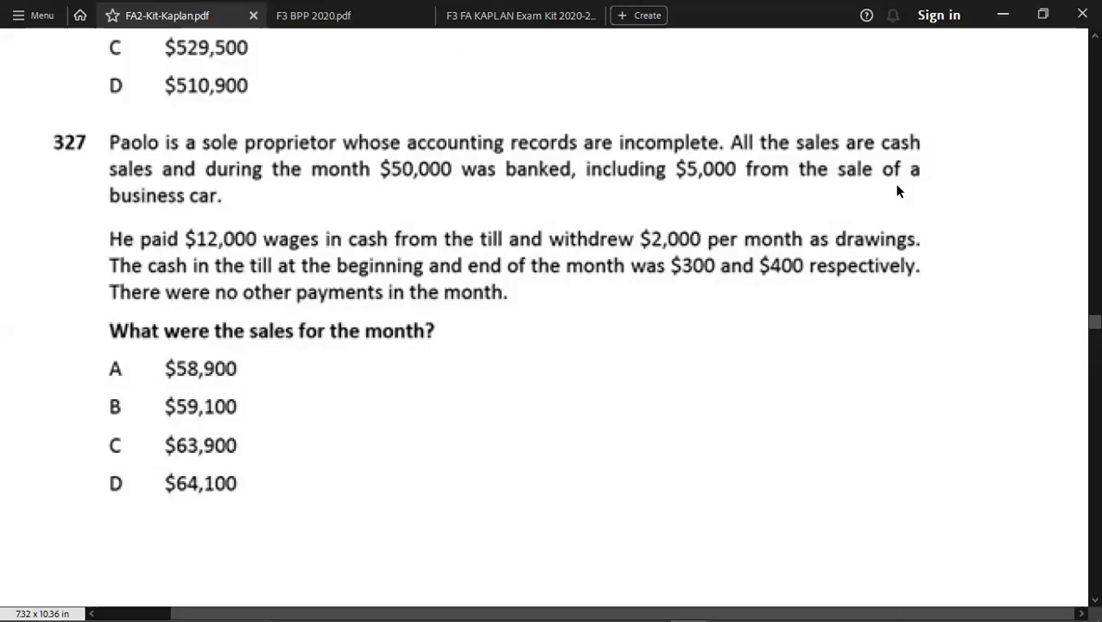
key(alt+Tab)
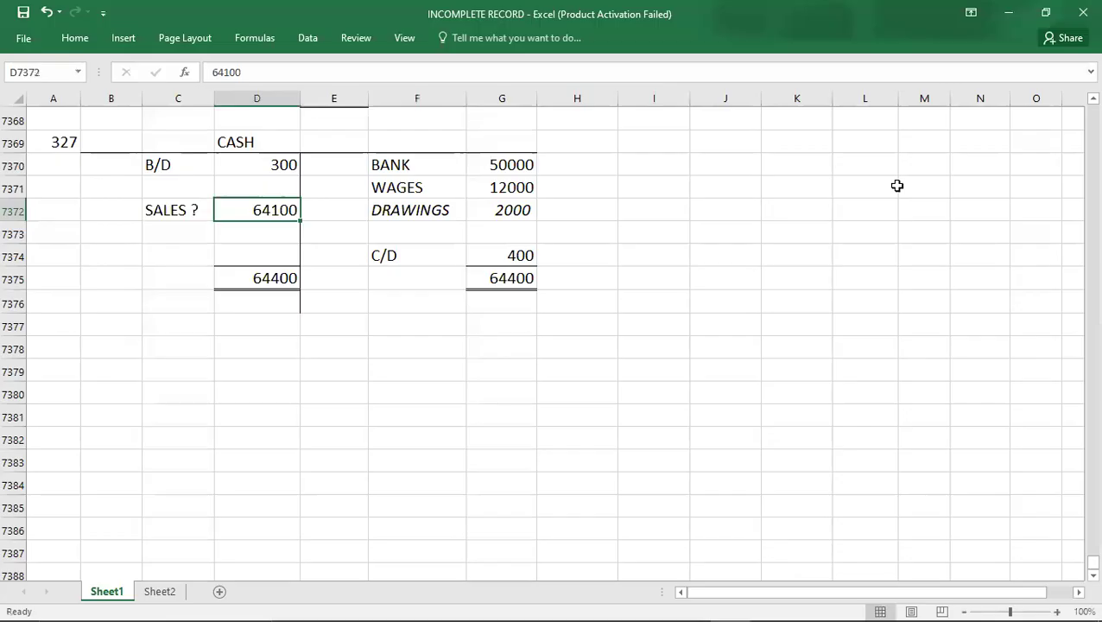
click(170, 234)
text(CASR)
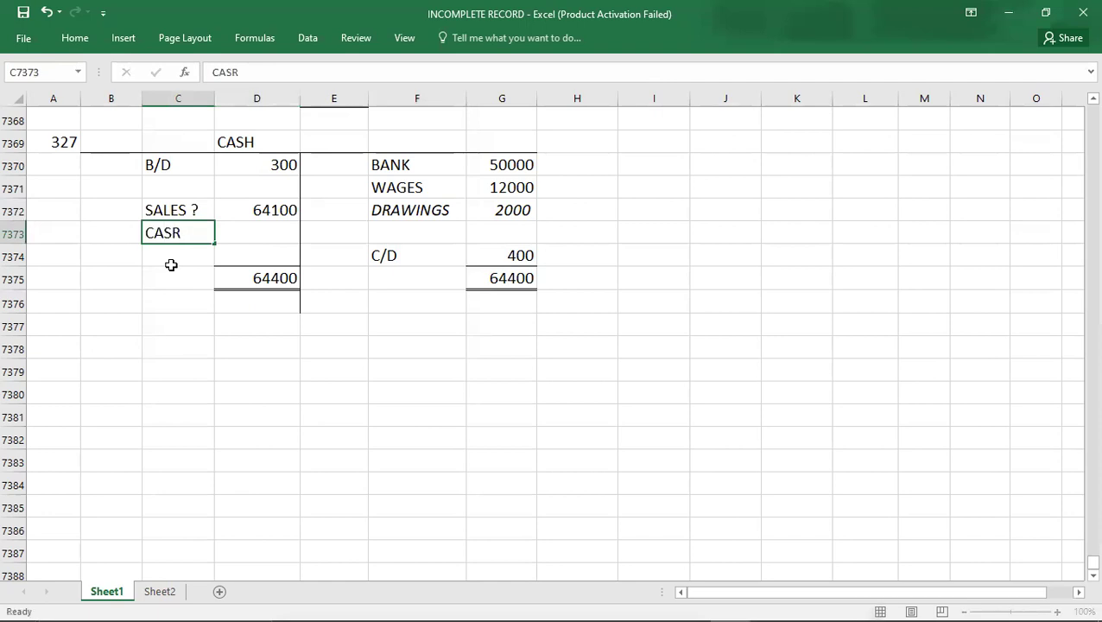
key(Tab)
text(5000)
key(Left)
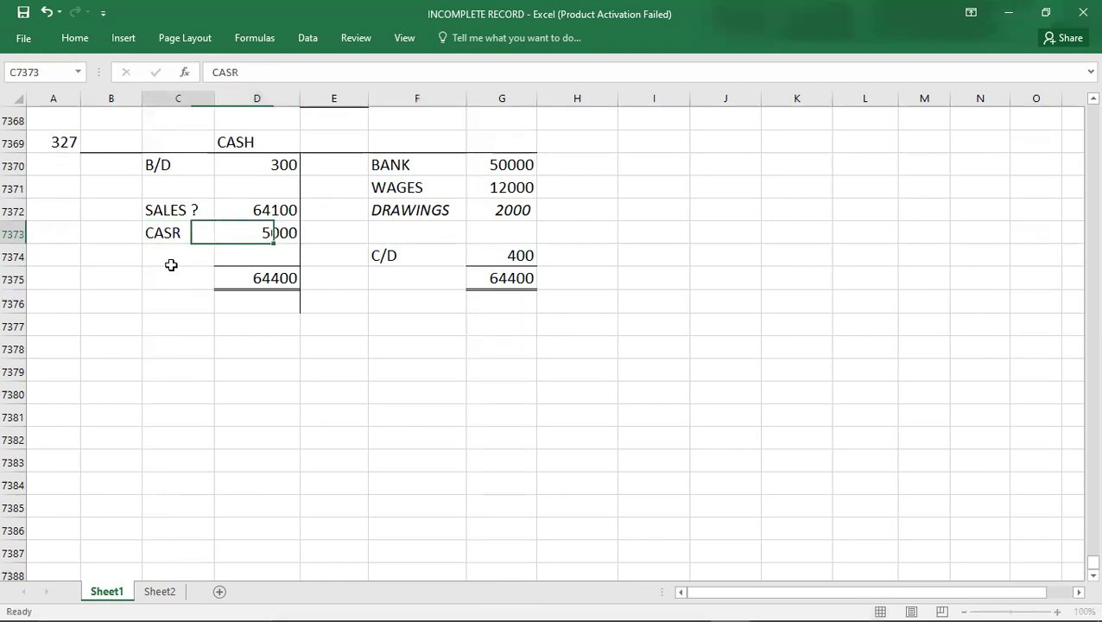
text(CAS)
key(BackSpace)
text(R)
key(Tab)
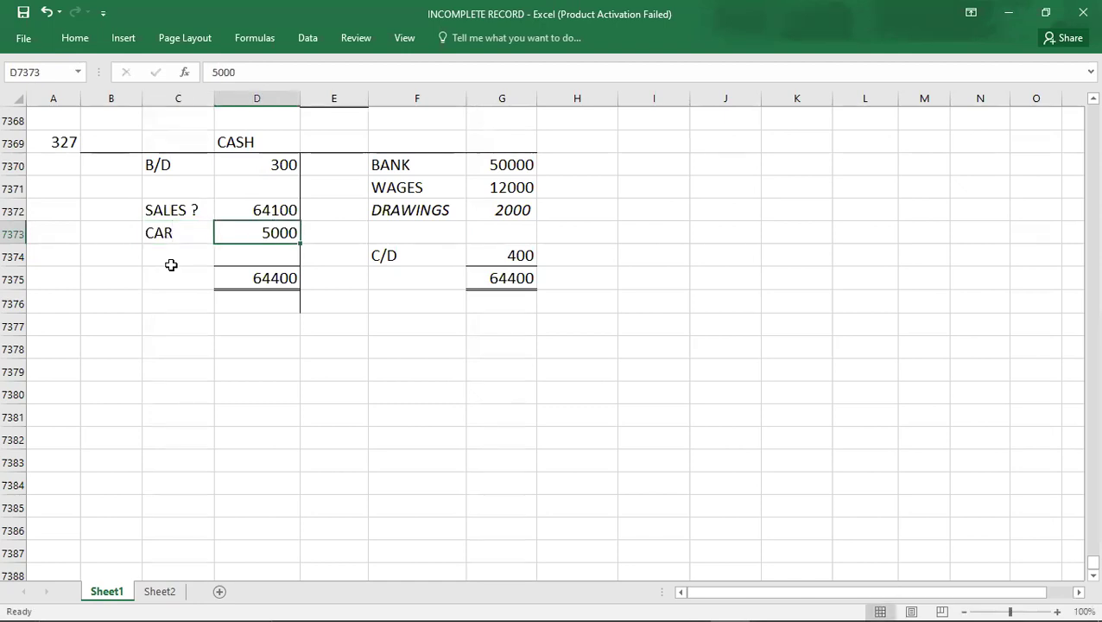
Change the sales figure in D7372 to 59100.
key(Up)
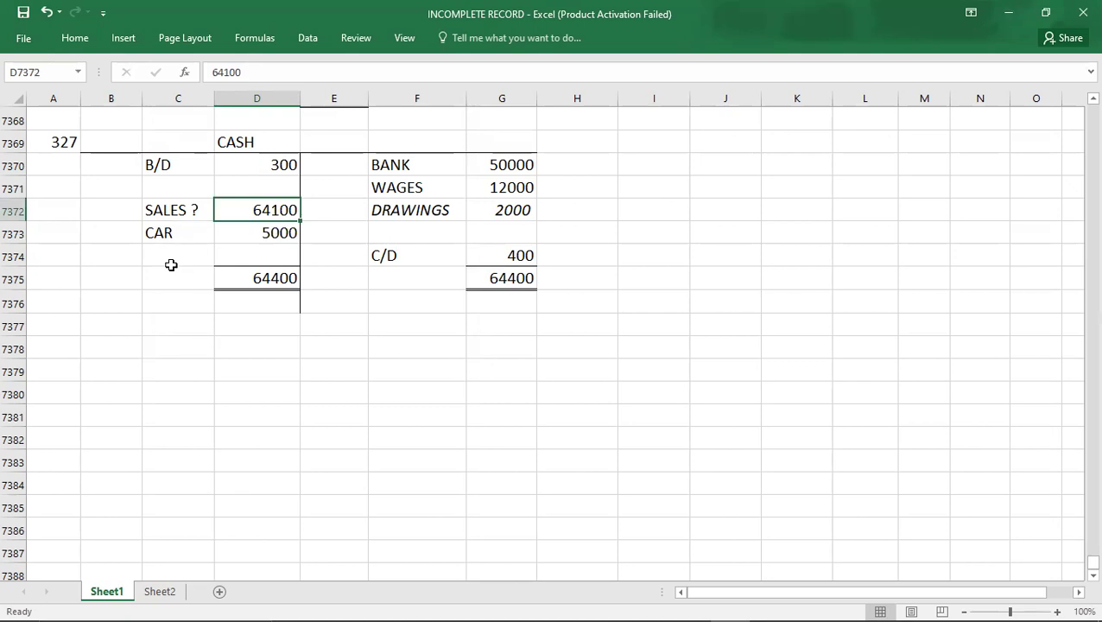
text(59100)
key(Return)
key(Up)
Undo the reduced sales figure and the CAR entry in the question 327 cash account.
key(ctrl+z)
key(ctrl+z)
key(ctrl+z)
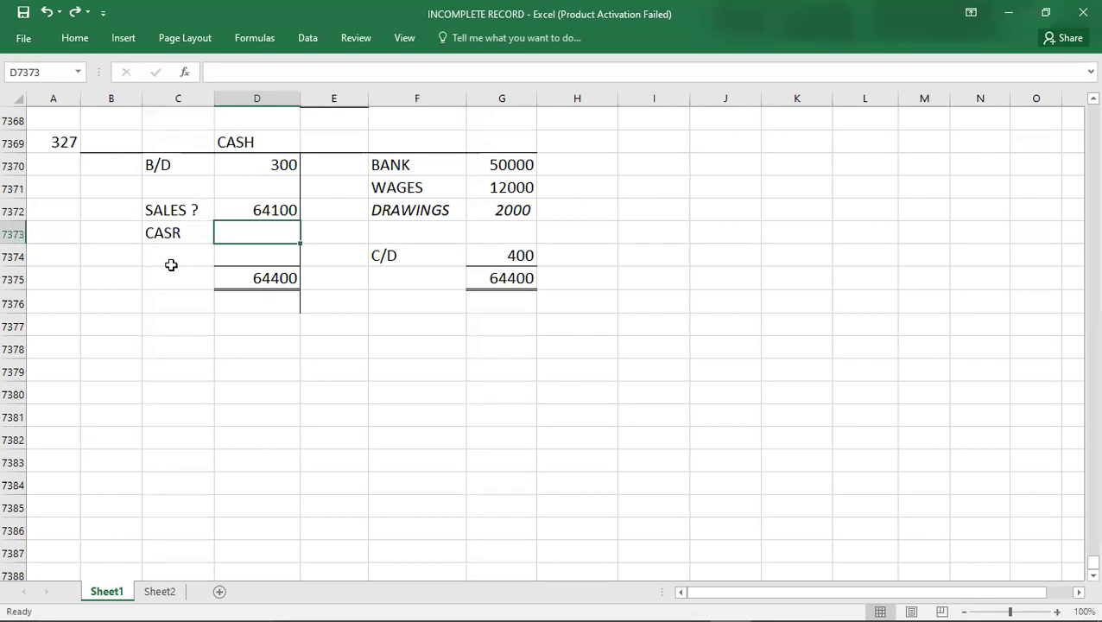
key(ctrl+z)
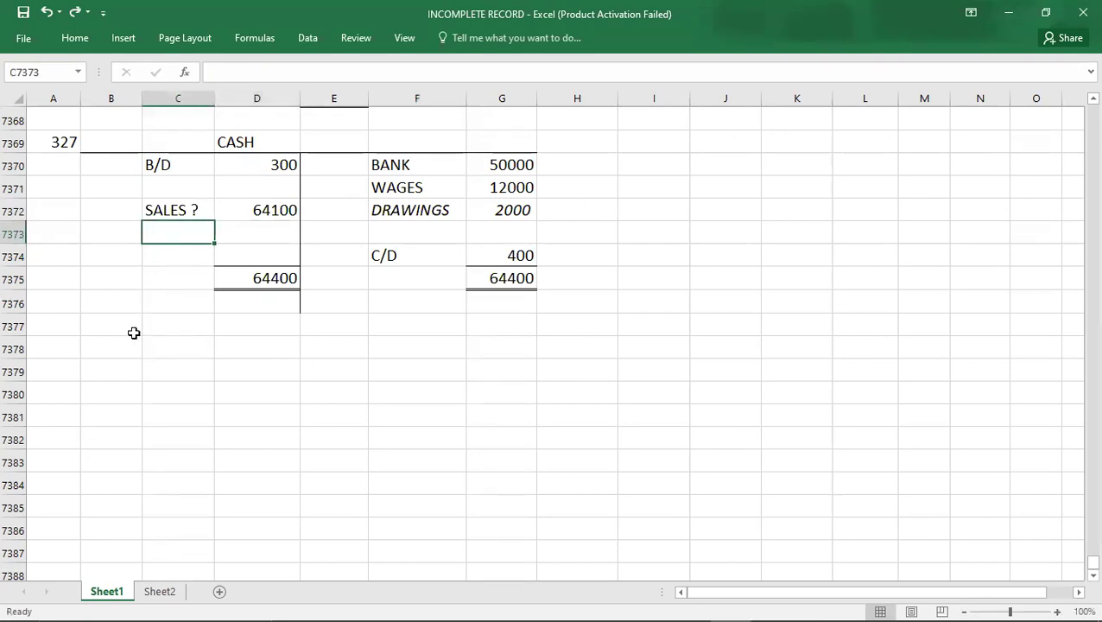
Write the working SALES = 64100 - 5000 = 59100 in B7378 below the cash account.
click(115, 364)
click(113, 351)
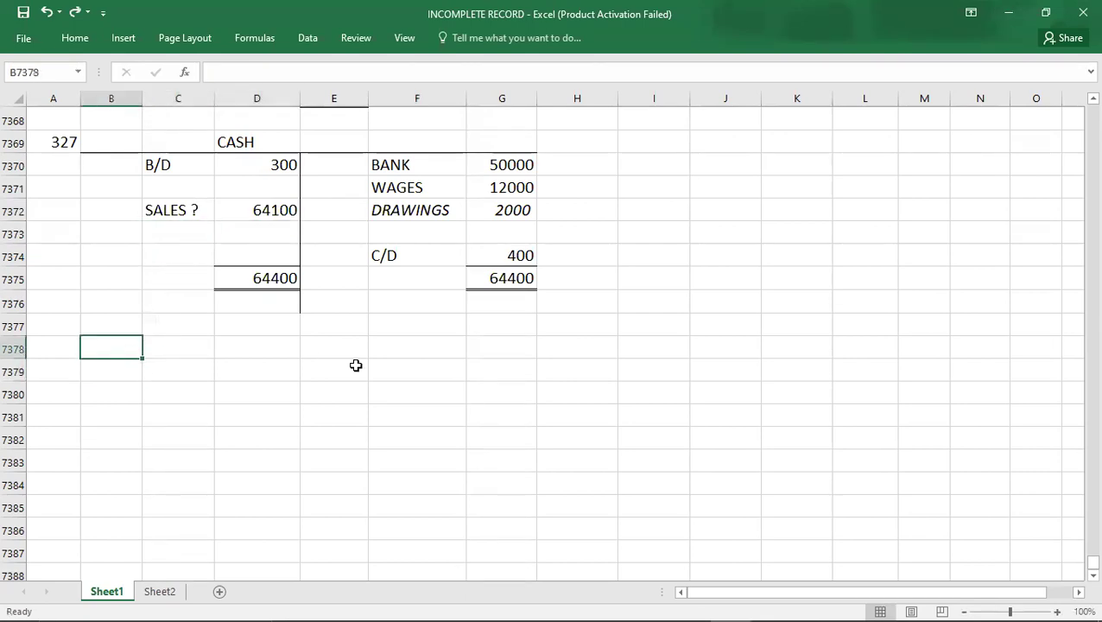
text(SALES =)
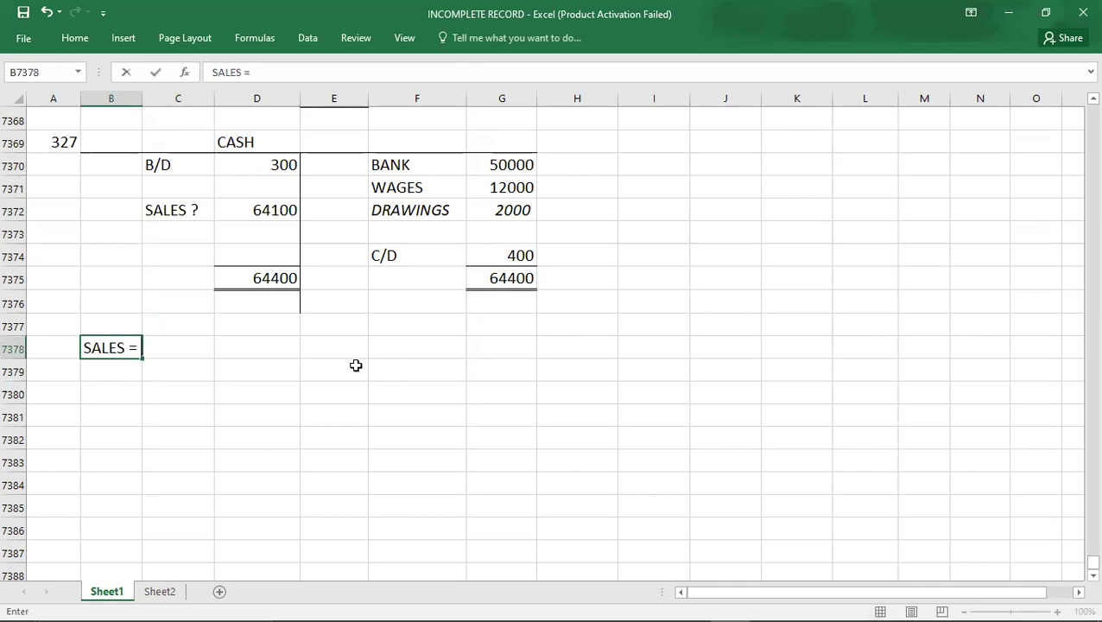
text( 64100 - 5000 = )
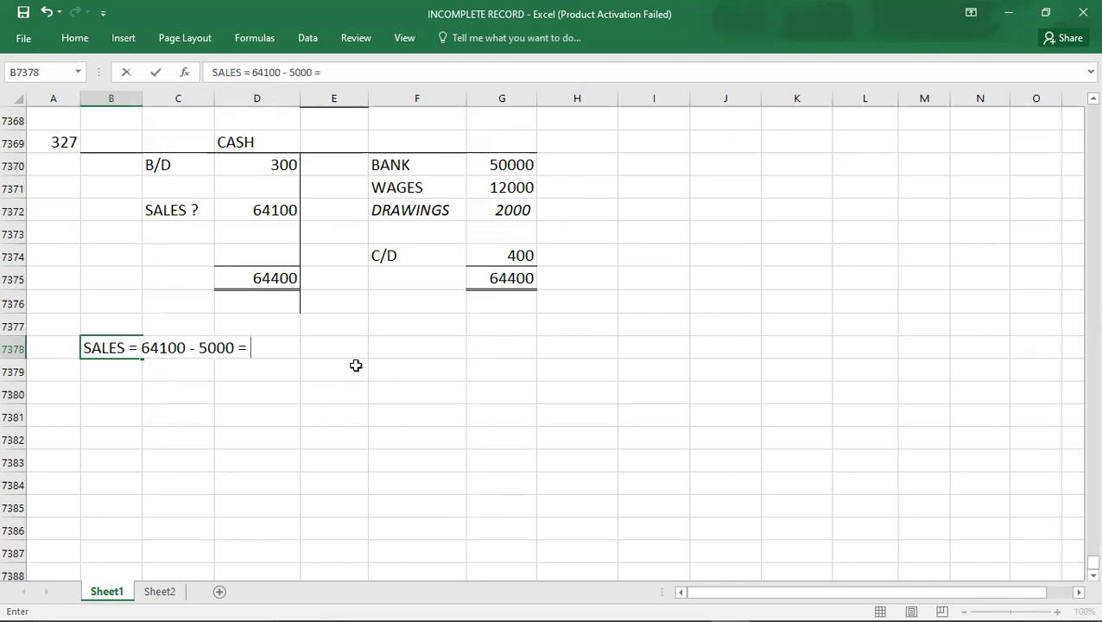
text(59100)
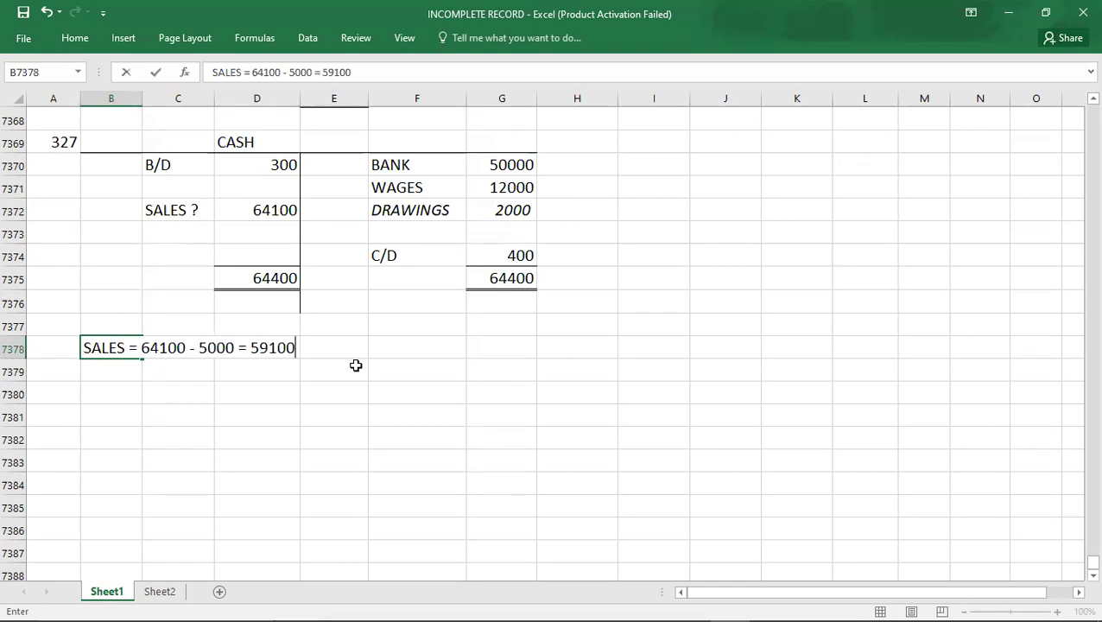
key(Return)
key(Return)
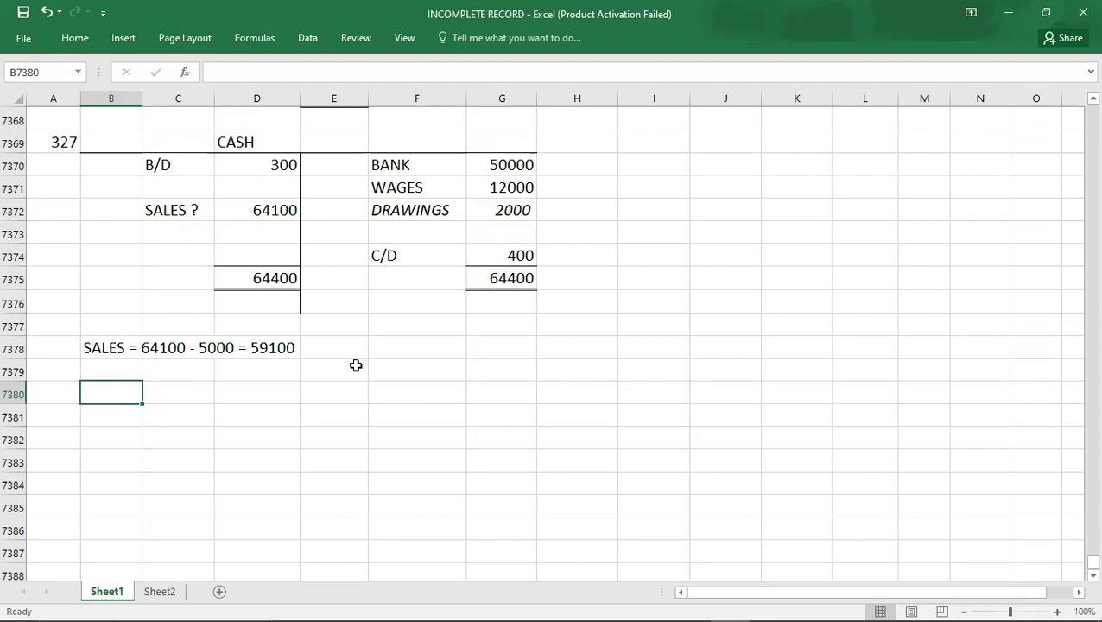
Check the answer options in the PDF and record B as the answer in A7370 beneath question number 327.
key(alt+Tab)
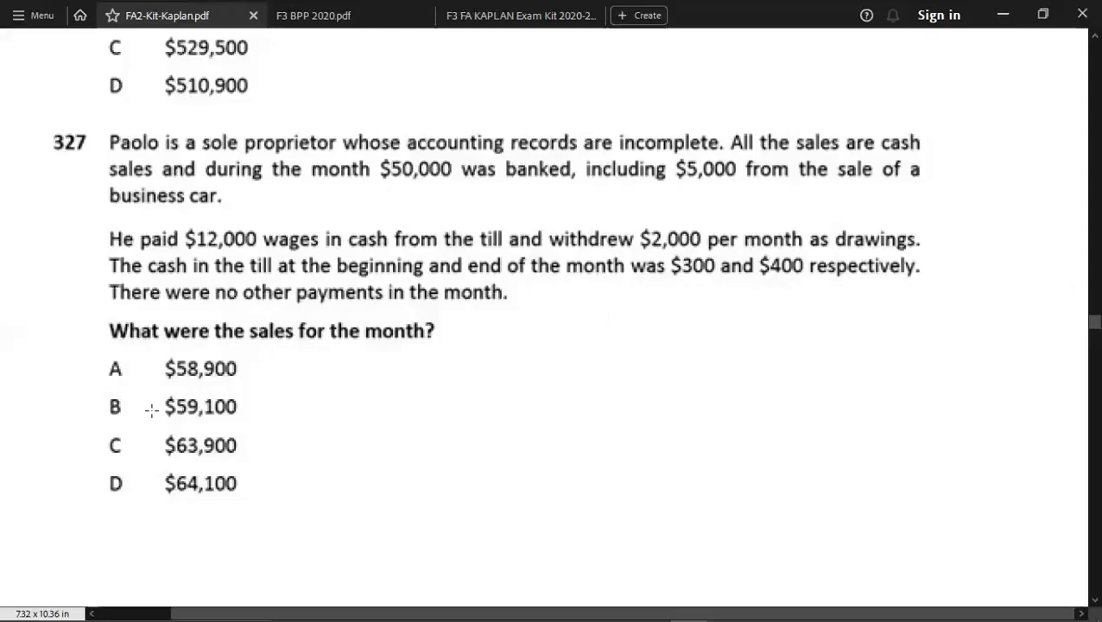
key(alt+Tab)
key(Left)
key(Up)
key(Up)
key(Up)
key(Up)
key(Up)
key(Up)
key(Up)
key(Up)
key(Up)
key(Up)
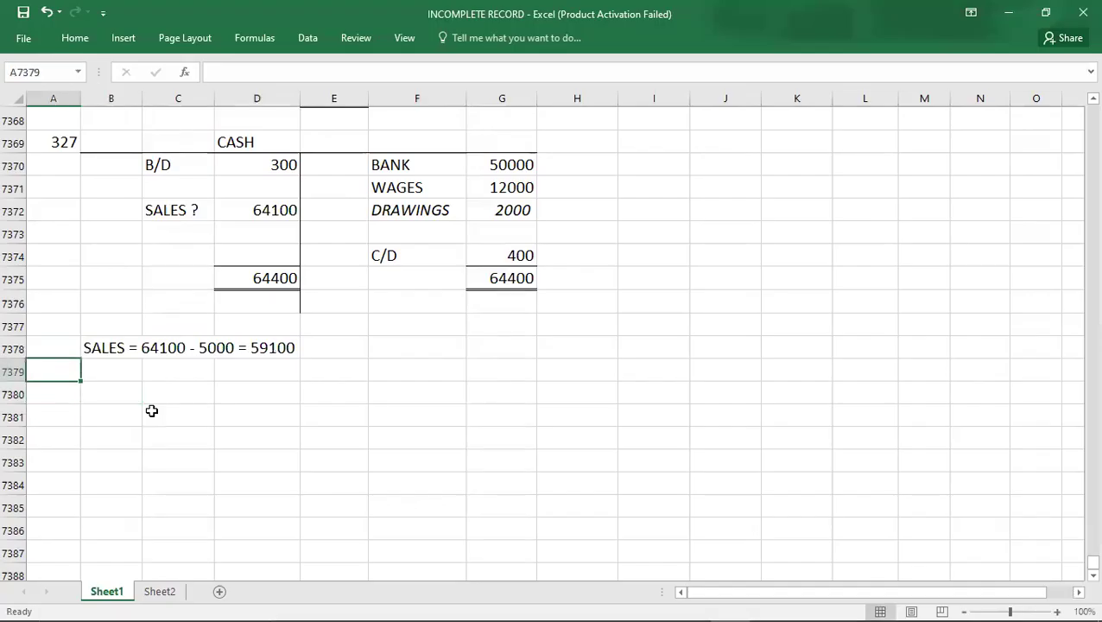
text(B)
key(Return)
key(Down)
key(Down)
key(Down)
key(Down)
key(Down)
key(Down)
key(Down)
key(Down)
key(Down)
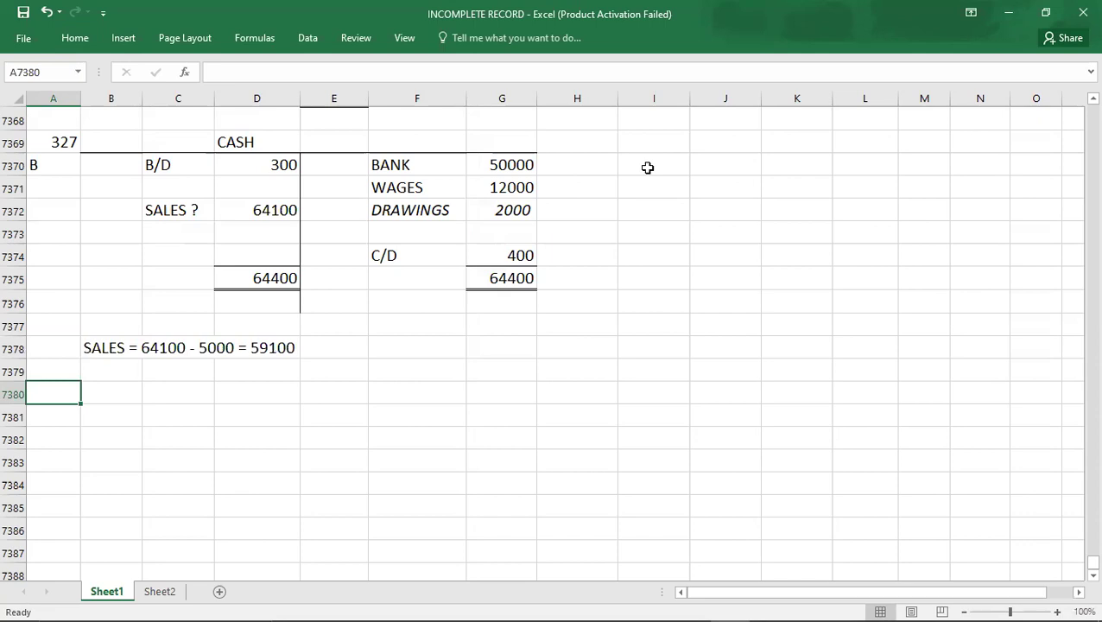
Read question 328 in the PDF and enter the closing cash balance in row 7385 as C/D with 100.
key(alt+Tab)
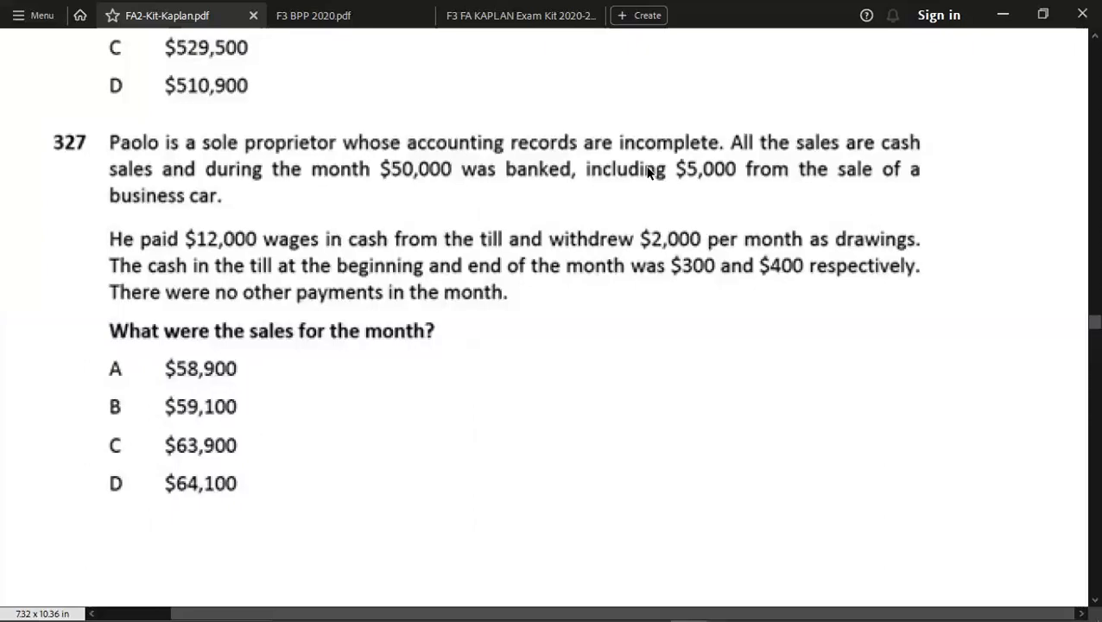
key(alt+Tab)
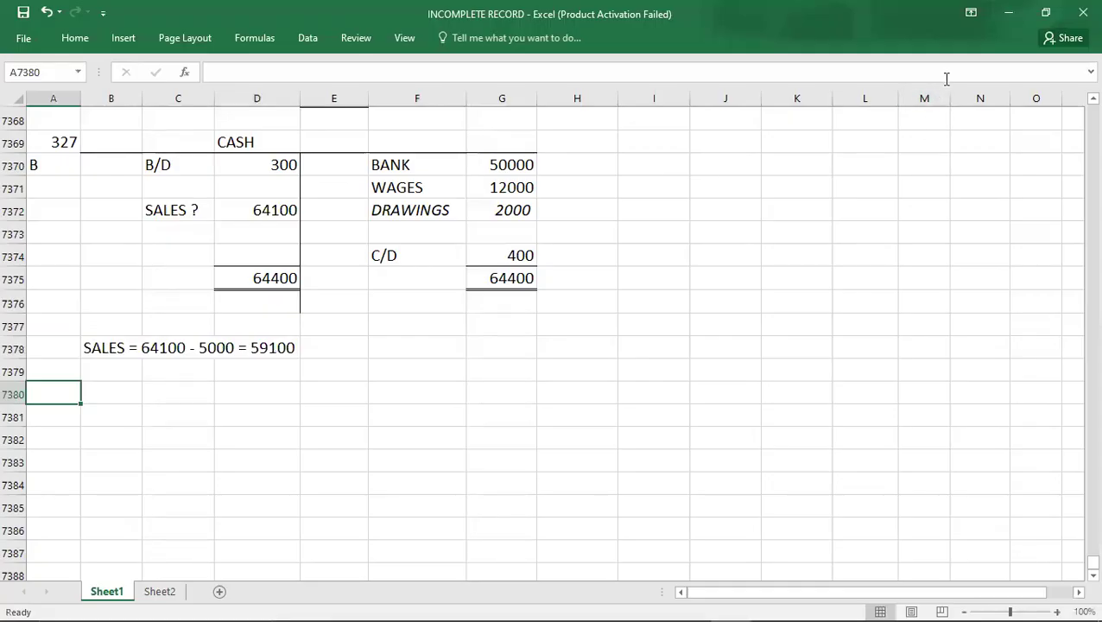
key(alt+Tab)
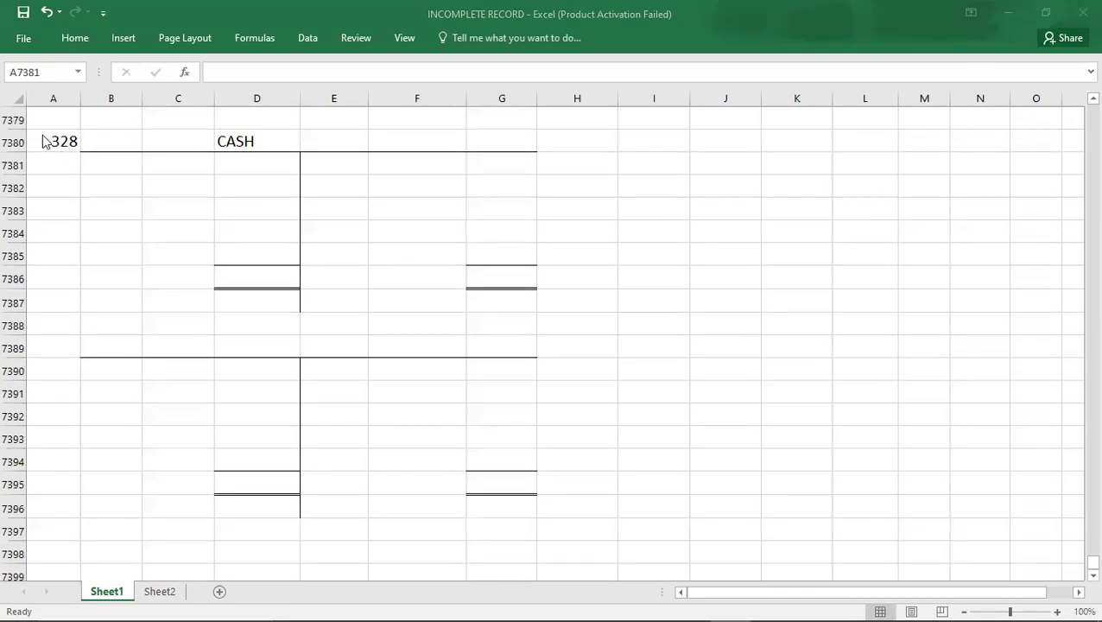
click(45, 141)
key(alt+Tab)
key(alt+Tab)
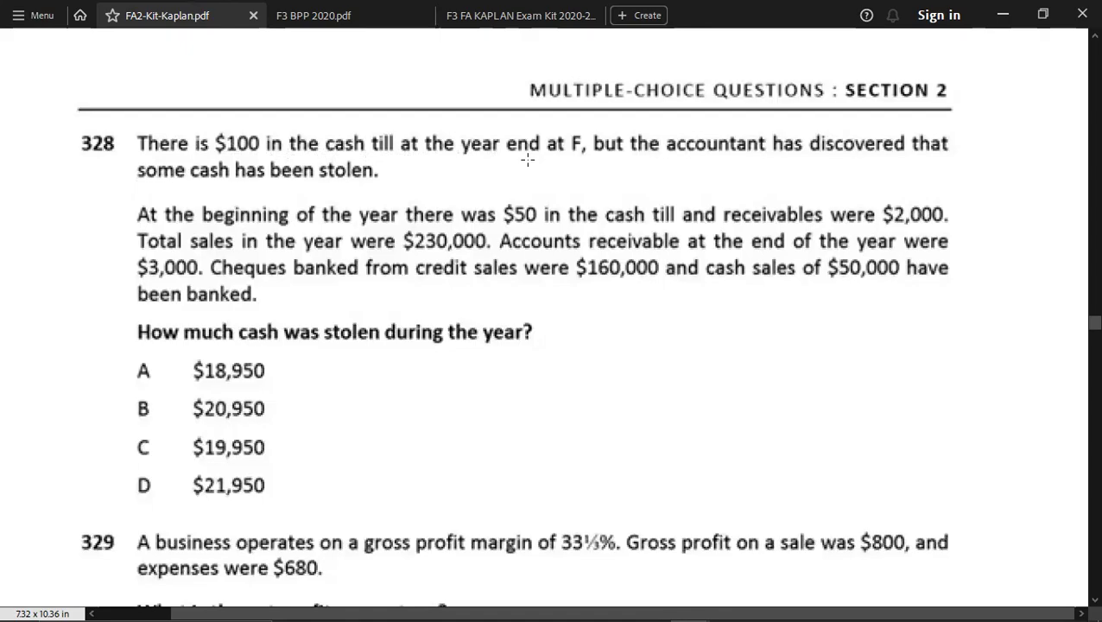
key(alt+Tab)
click(420, 253)
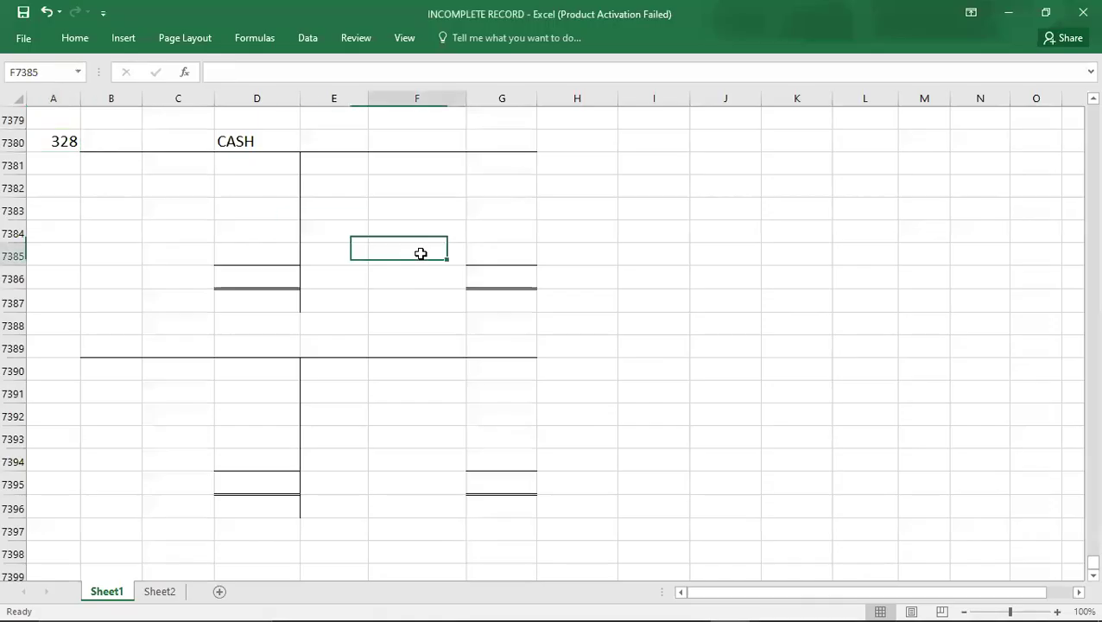
text(c/d)
key(Tab)
text(100)
click(420, 252)
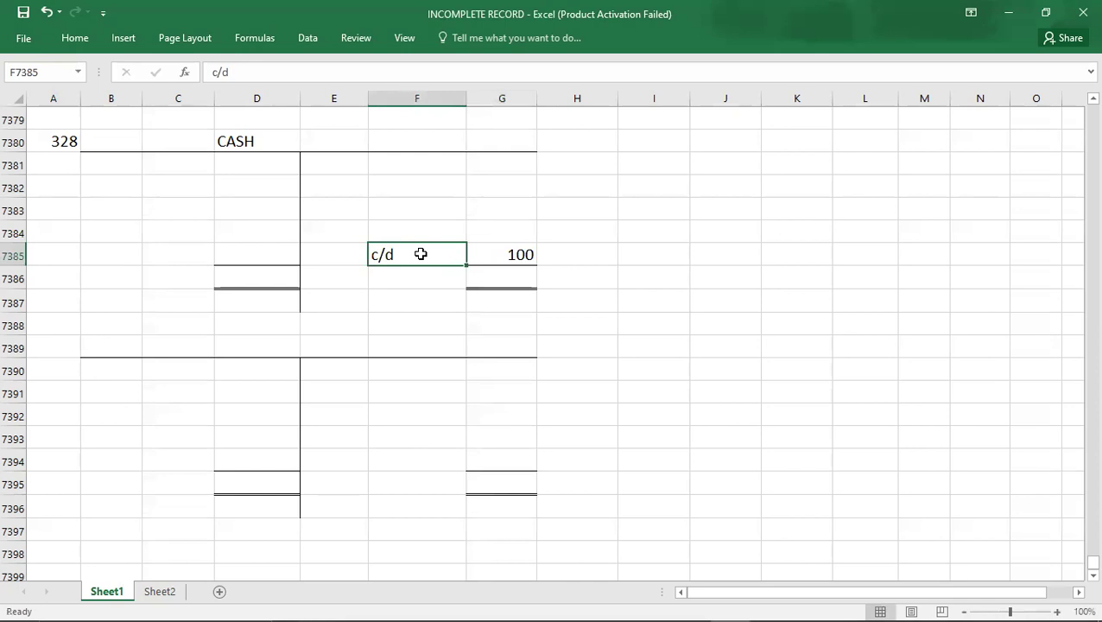
text(C/D)
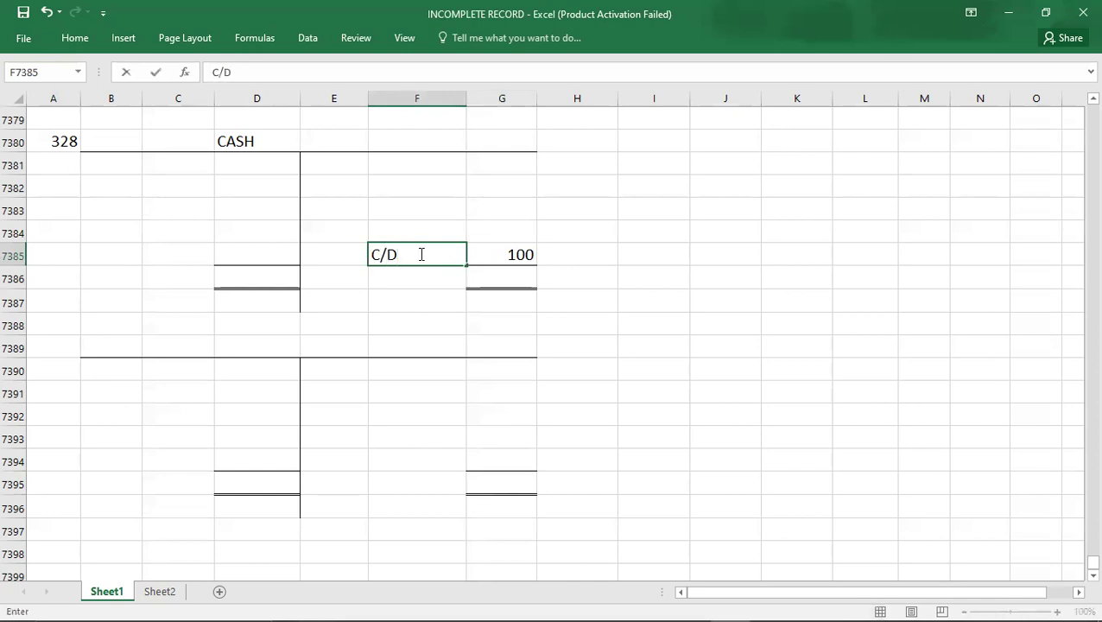
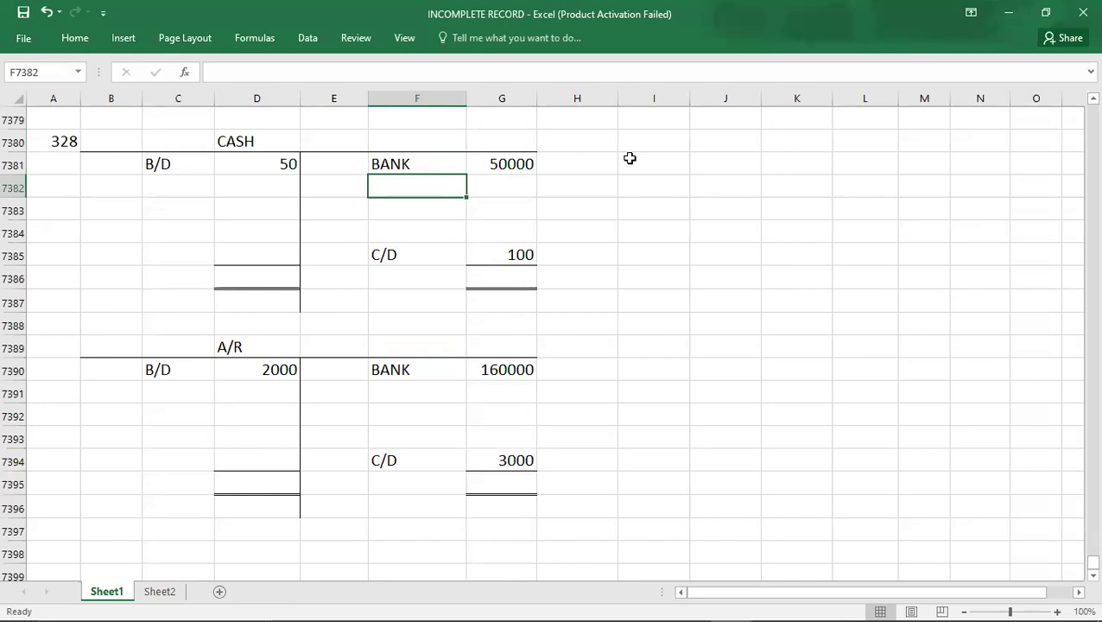
Check the sales details in the PDF and enter SALES of 180000 on the debit side of the A/R account in row 7392.
key(alt+Tab)
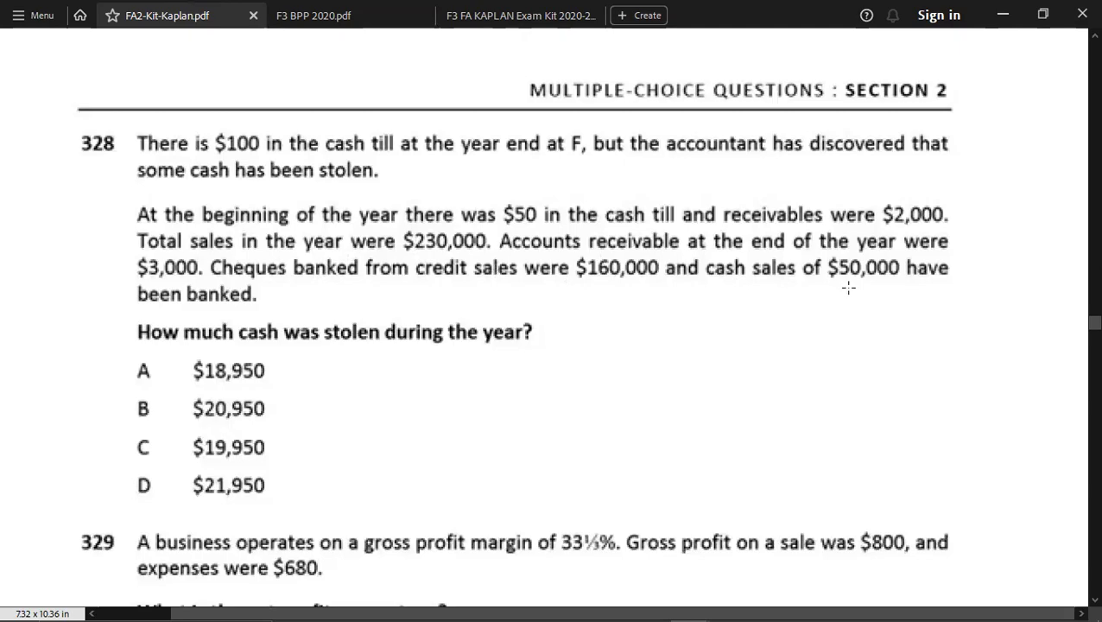
key(alt+Tab)
click(164, 415)
text(SALES)
key(Tab)
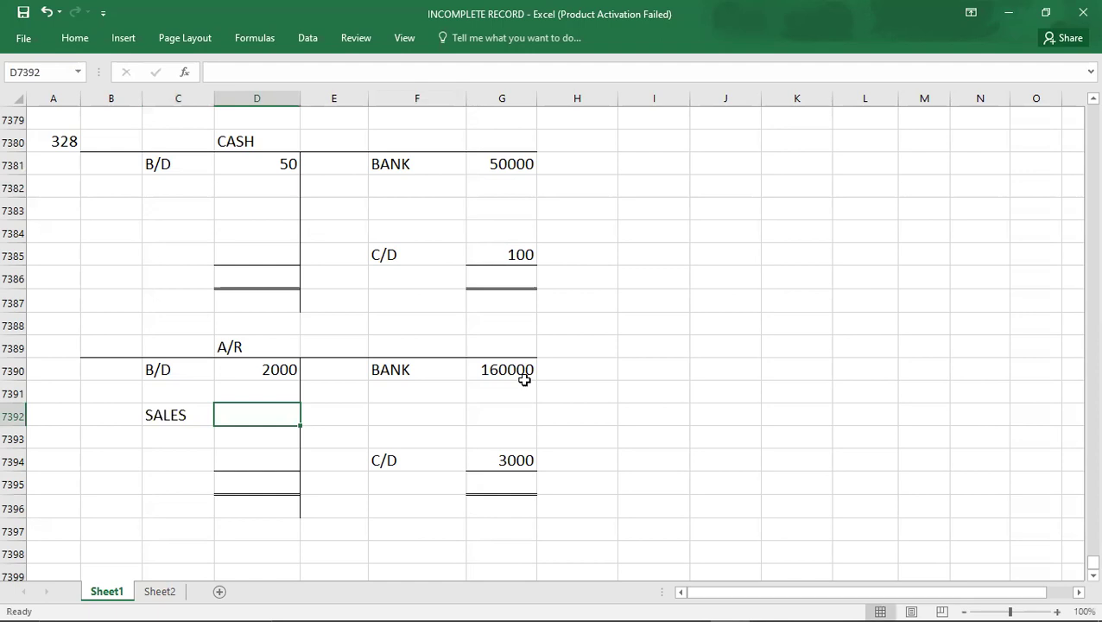
text(180000)
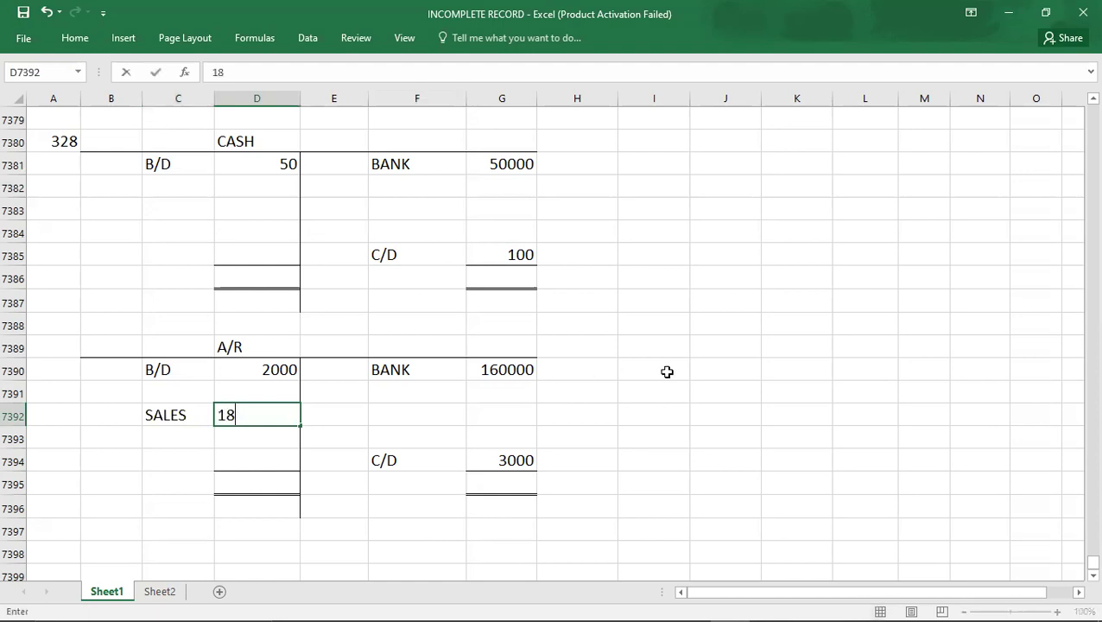
key(Return)
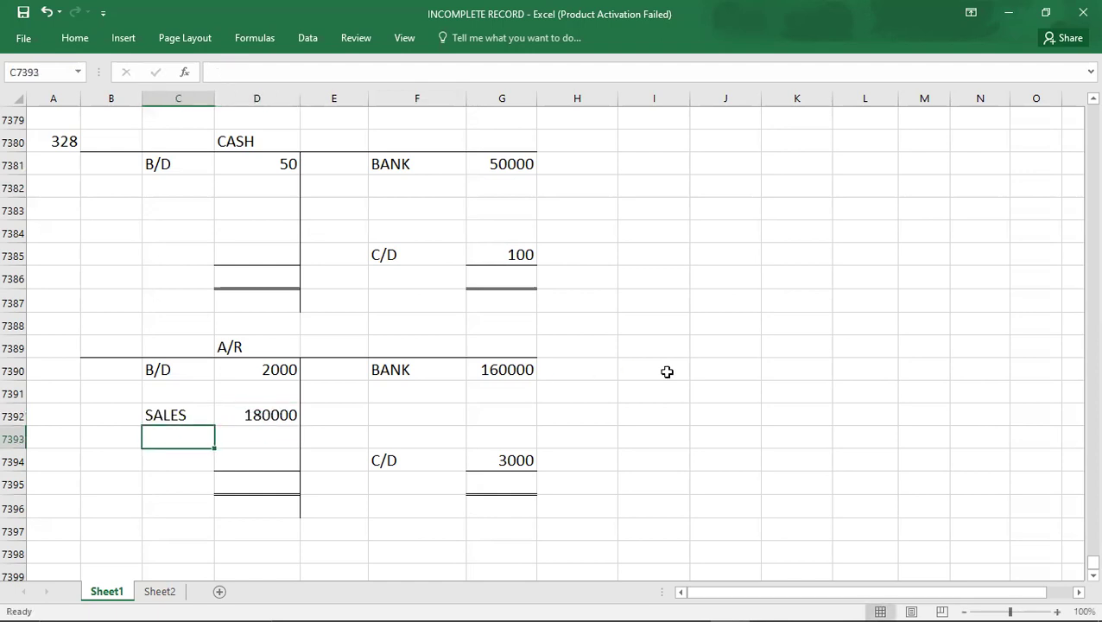
Recheck question 328 in the PDF and begin a journal entry in row 7381 debiting CASH 50000, with SALES labelled in J7382.
key(alt+Tab)
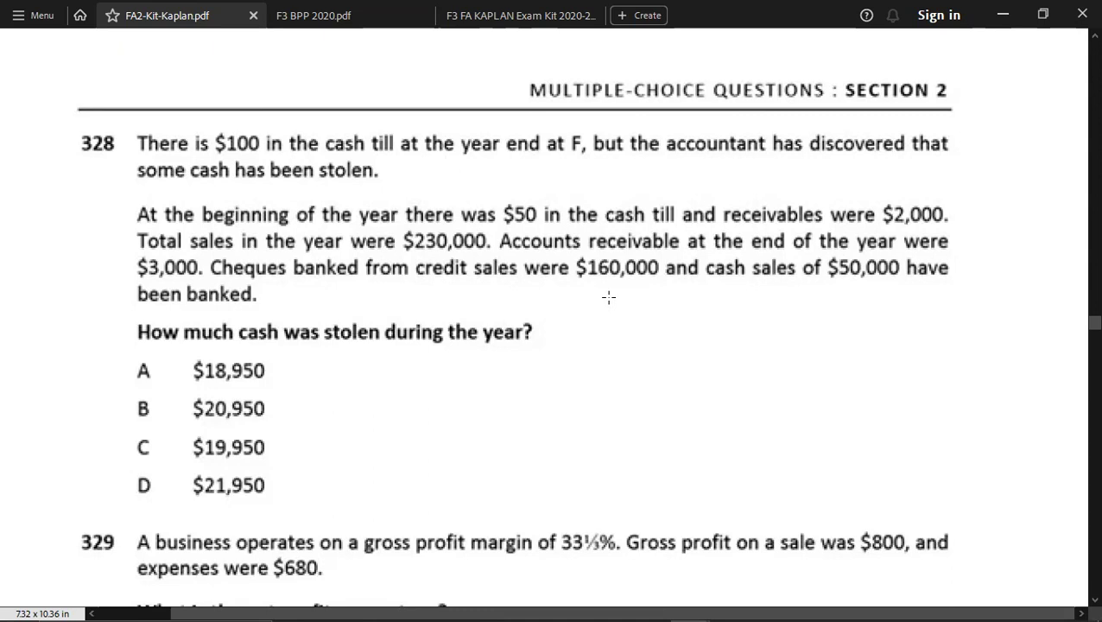
key(alt+Tab)
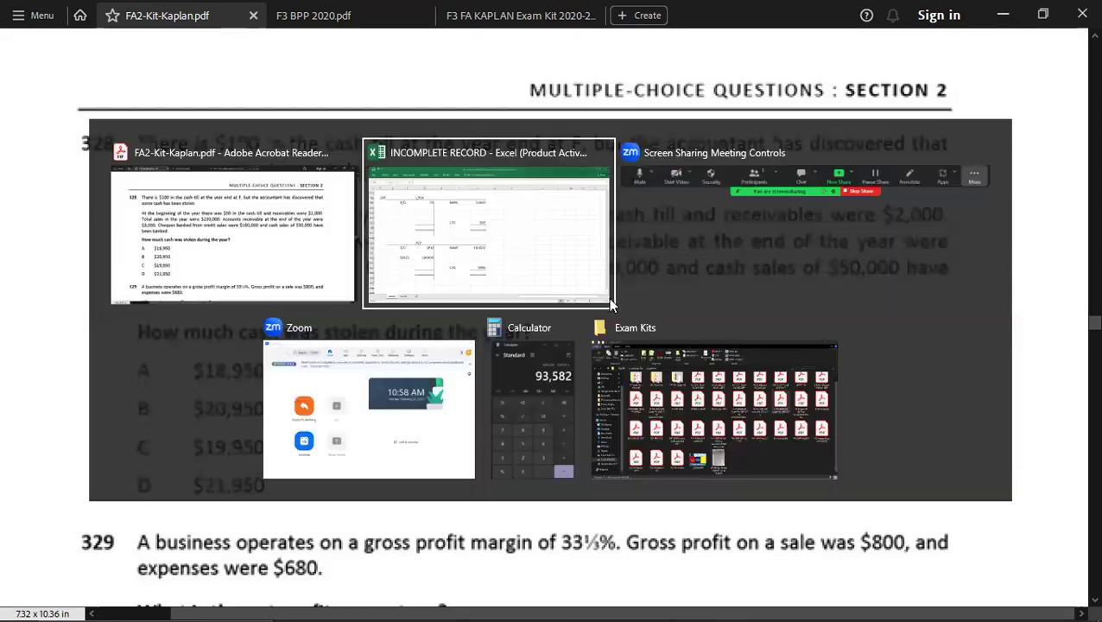
click(661, 164)
text(CASH)
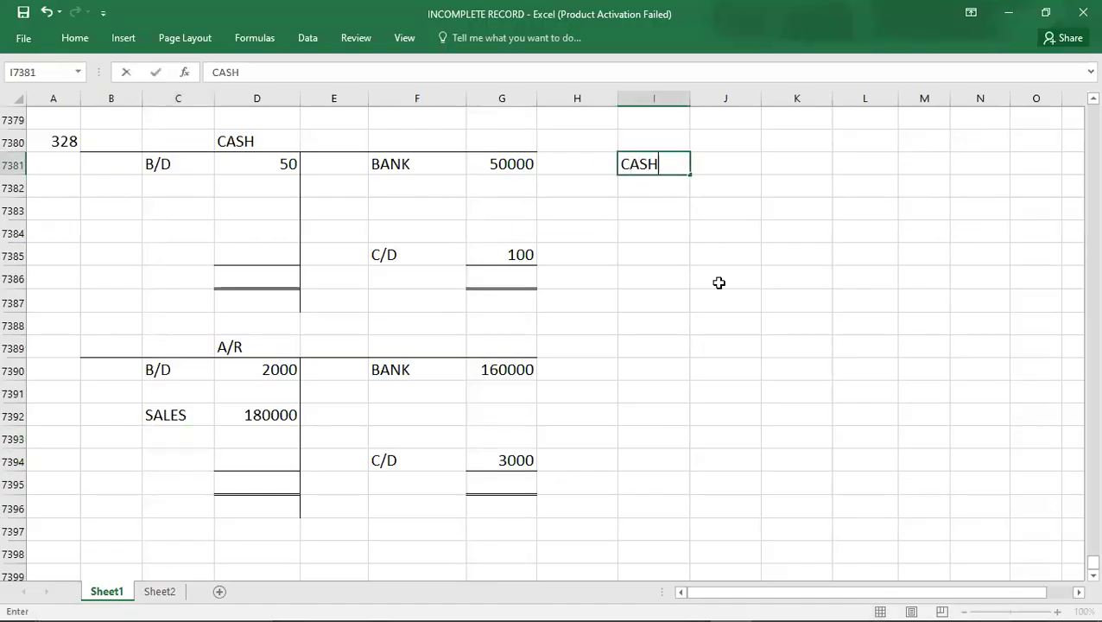
key(Return)
key(Right)
text(SALES)
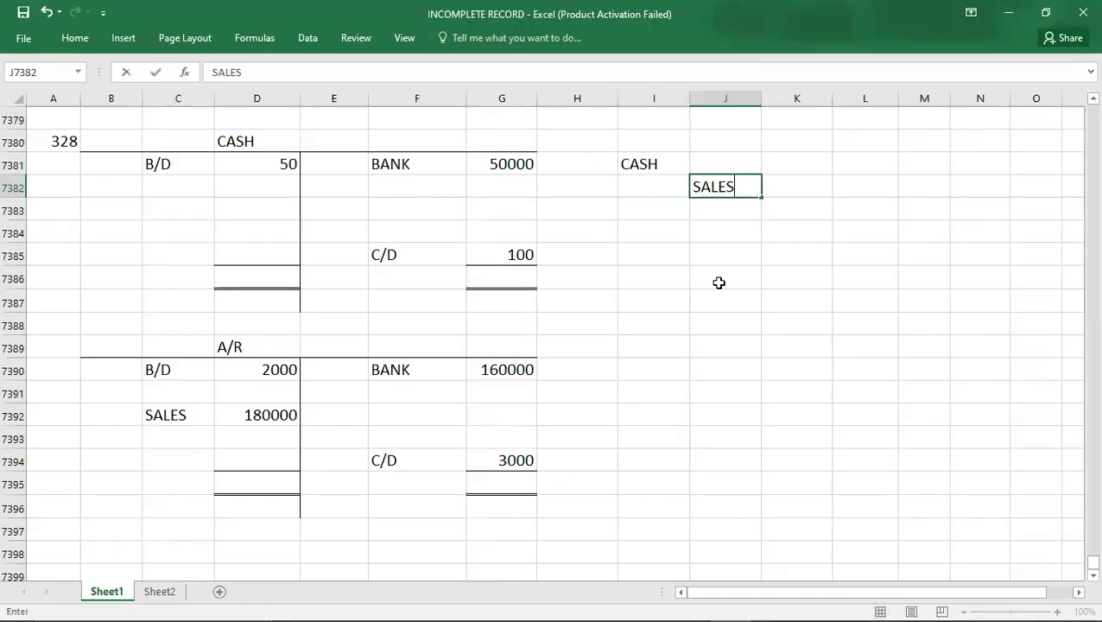
key(Up)
key(Right)
key(Right)
text(50000)
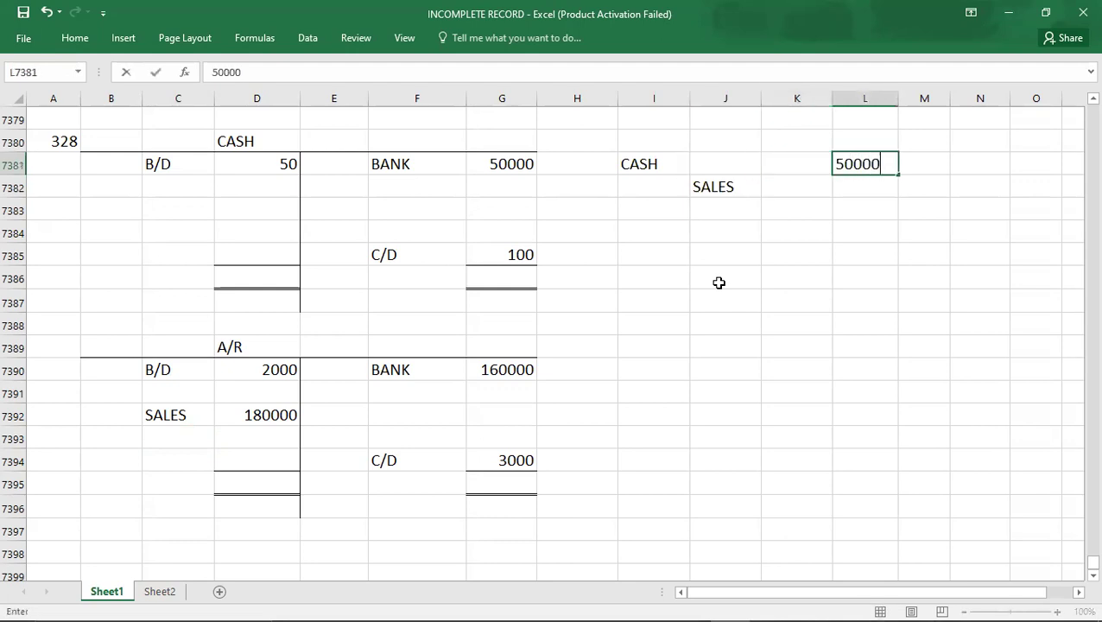
Enter 50000 in M7382 as the credit to SALES.
key(Return)
key(Right)
text(5000)
key(Return)
key(Left)
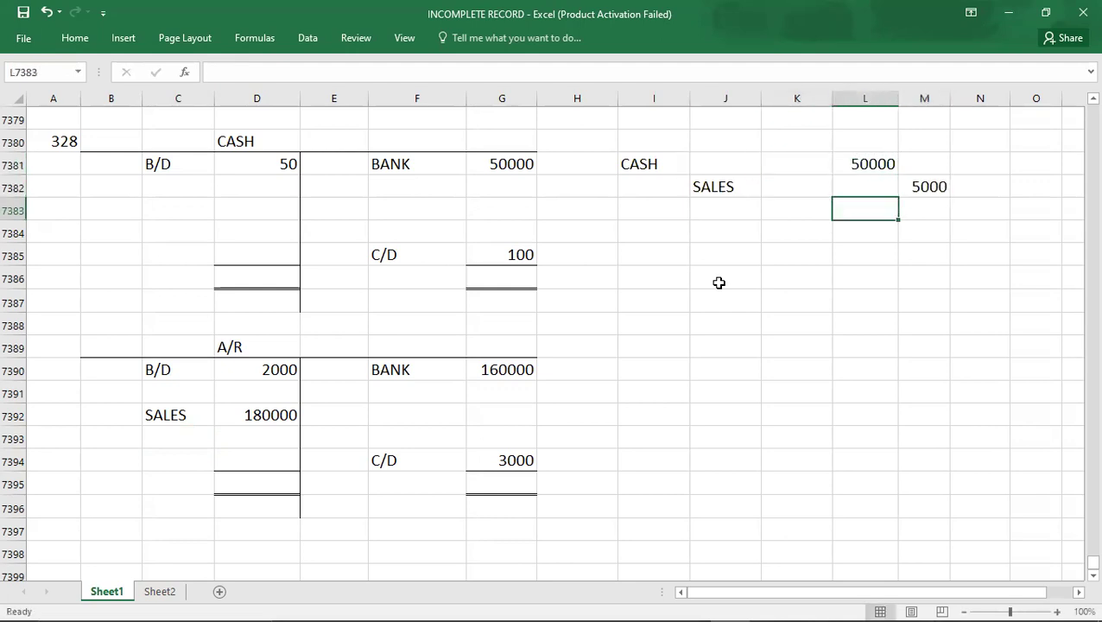
key(Up)
key(Right)
text(50000)
key(ctrl+Return)
Begin a second journal entry in row 7384 debiting BANK with 50000.
key(Down)
key(Down)
key(Left)
key(Left)
key(Left)
key(Left)
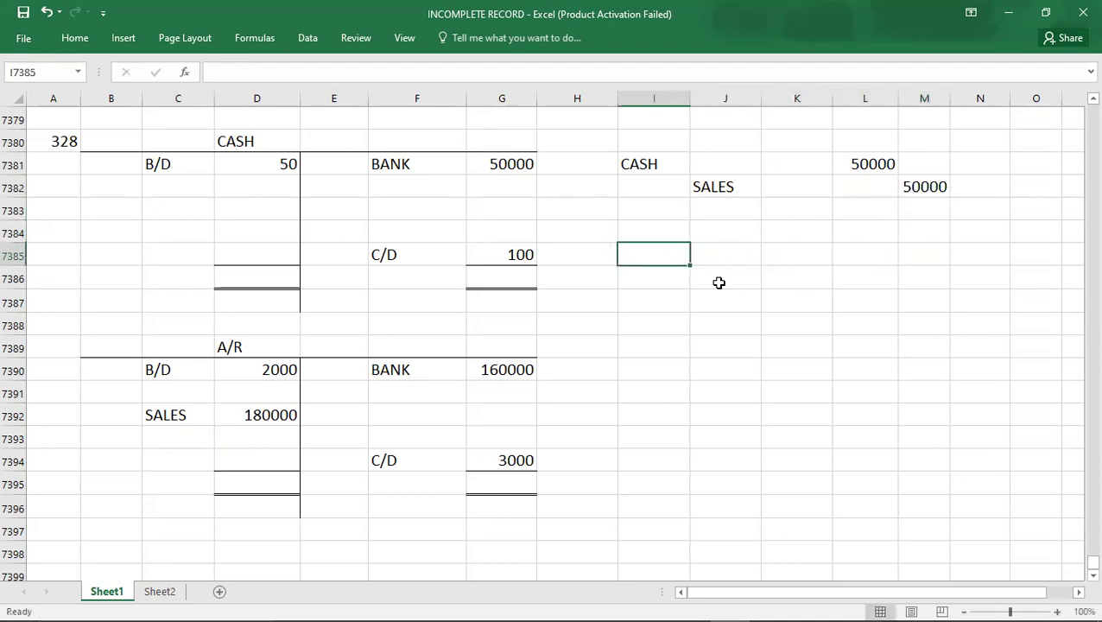
text(BANK)
key(Right)
key(Right)
key(Right)
text(50000)
Complete the second journal entry by crediting CASH with 50000 in row 7385.
key(Down)
key(Left)
key(Left)
text(CASH)
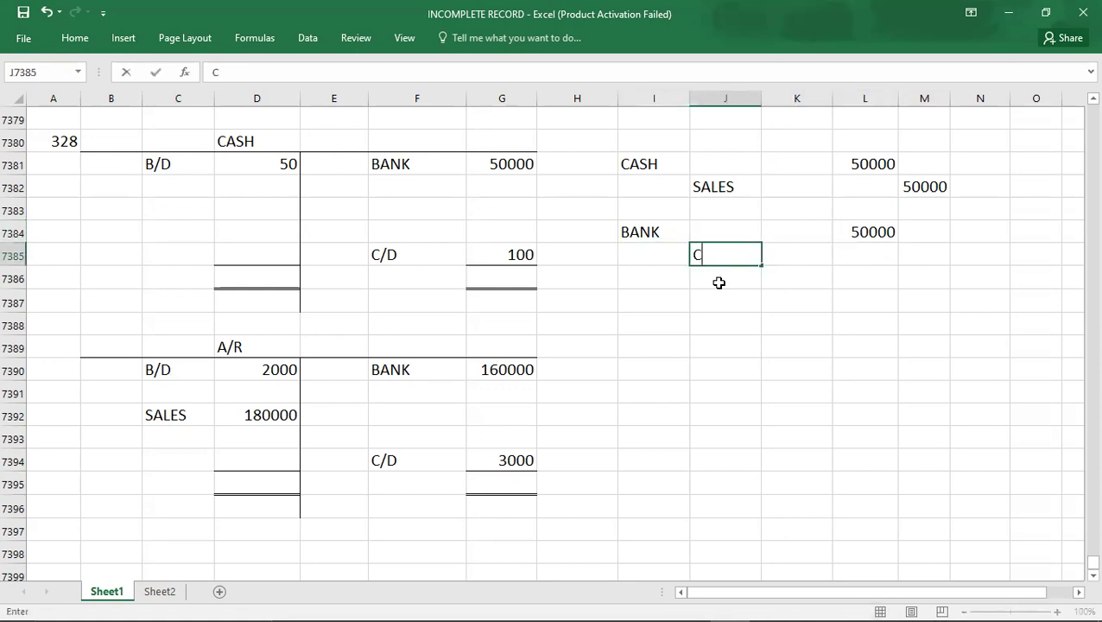
key(Right)
key(Right)
key(Right)
text(50000)
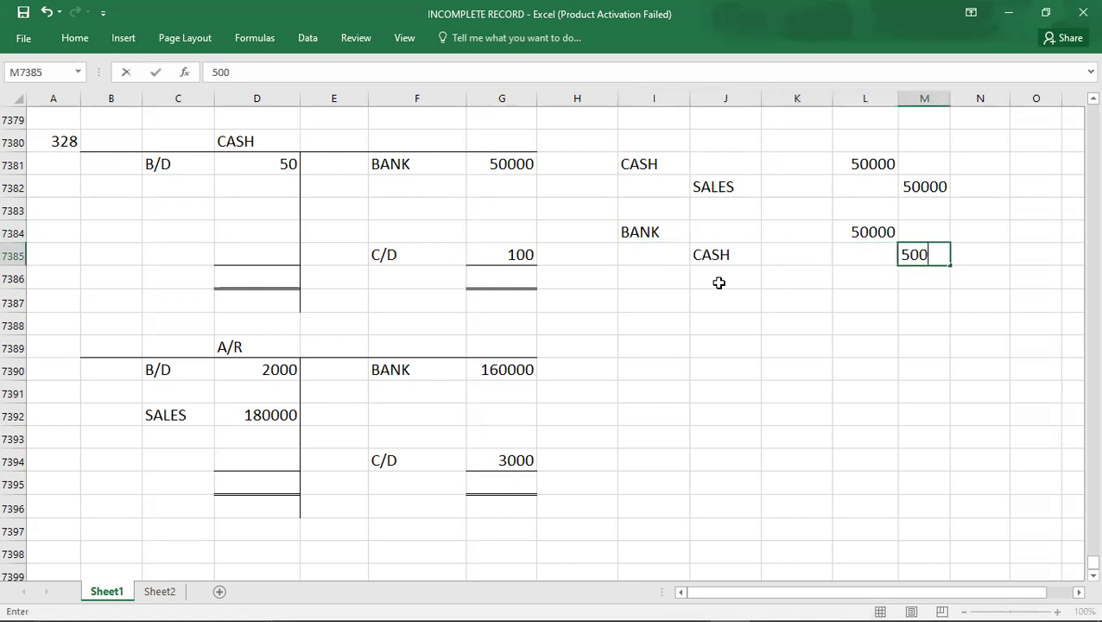
Begin a combined journal entry in row 7387 debiting BANK with 50000.
key(Down)
key(Left)
key(Left)
key(Left)
key(Left)
key(Down)
text(BANK)
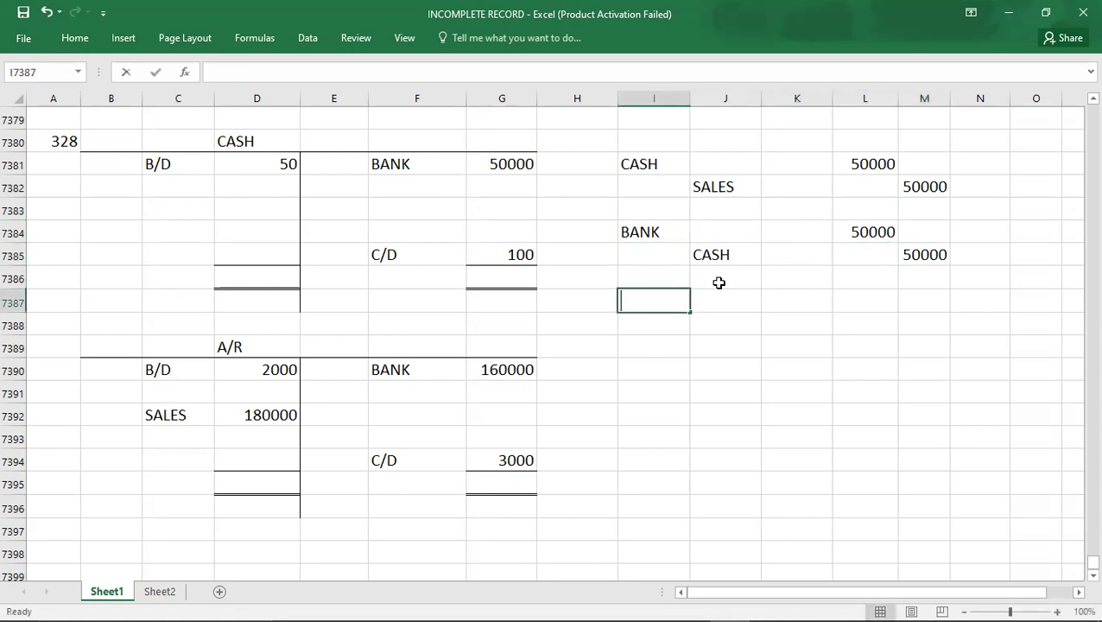
key(Right)
key(Right)
key(Right)
text(5)
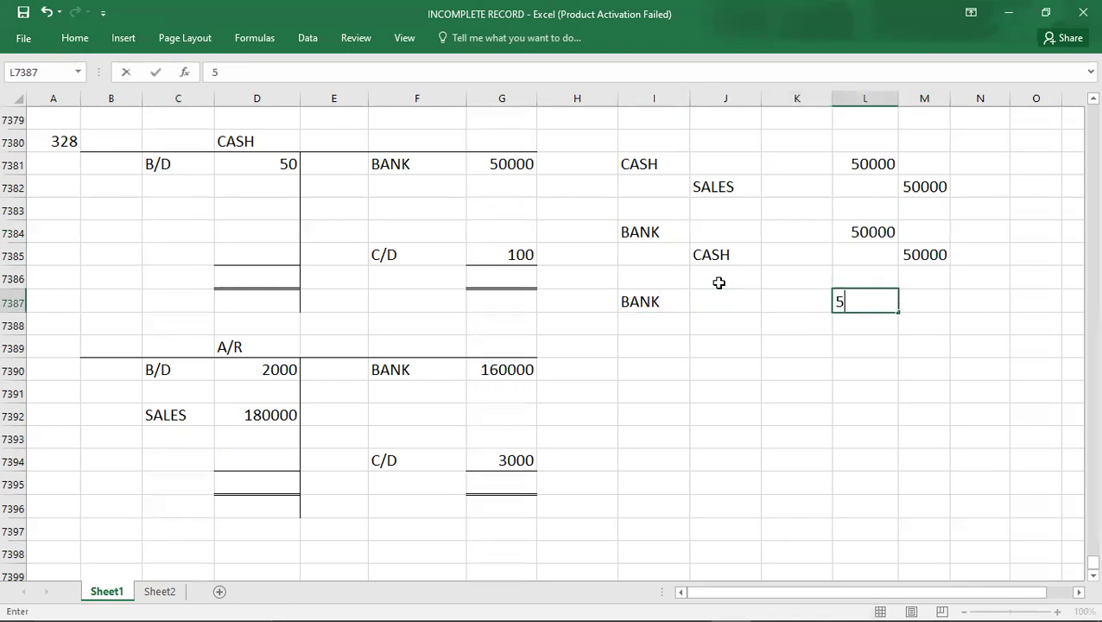
text(0000)
Complete the combined journal entry by crediting SALES with 50000 in row 7388.
key(Down)
key(Left)
key(Left)
text(SALES)
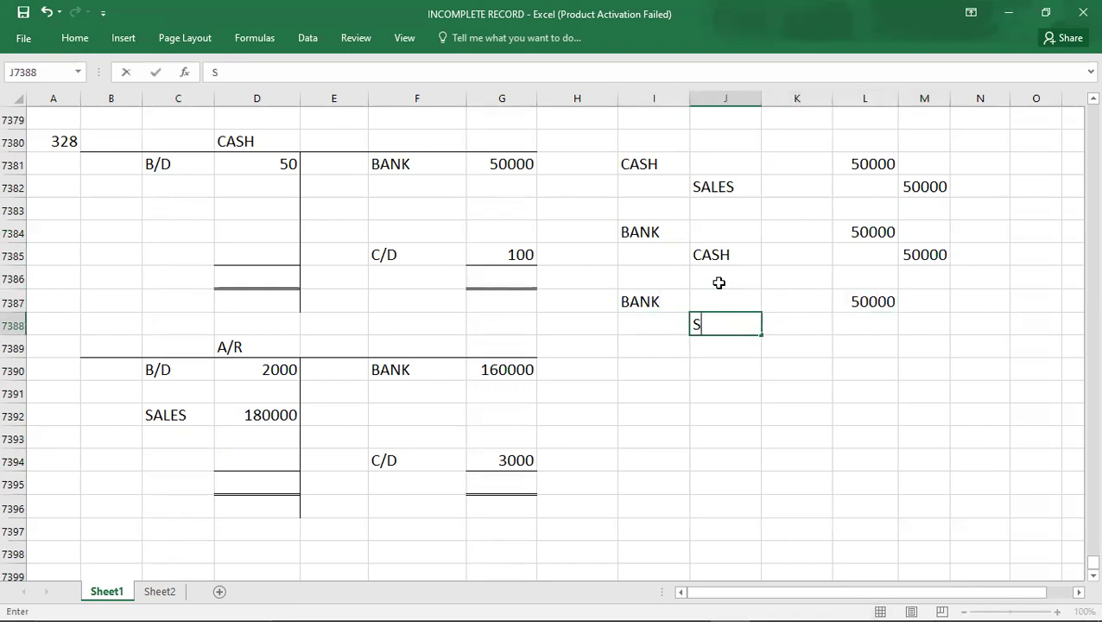
key(Right)
key(Right)
key(Right)
text(50000)
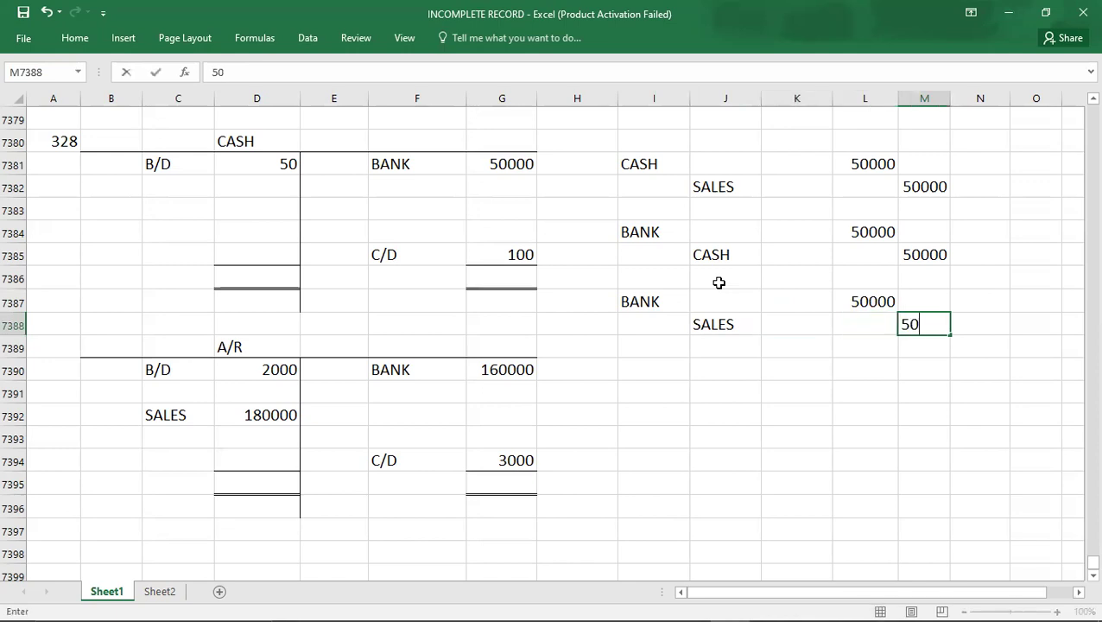
Finish the combined journal entry and add a bold OR in I7386 between the separate entries and the combined one.
key(Return)
key(Up)
key(Up)
key(Up)
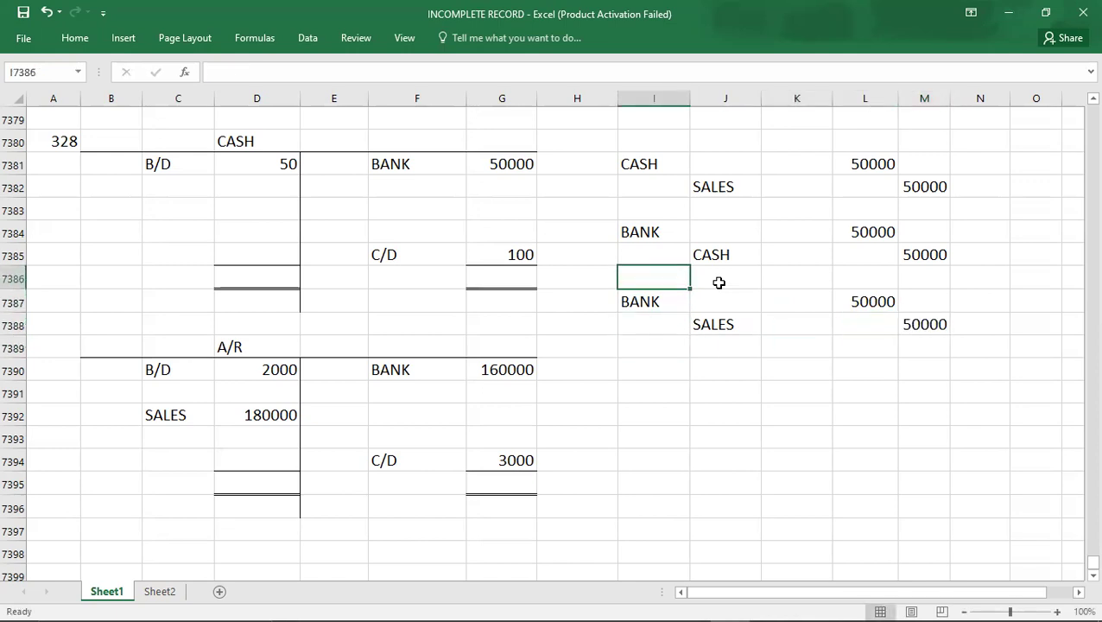
text(OR)
key(ctrl+b)
Compare the combined BANK/SALES journal entry in rows 7387–7388 with the separate CASH and BANK entries in rows 7381–7385.
click(681, 300)
key(shift+Right)
key(shift+Right)
key(shift+Right)
key(shift+Down)
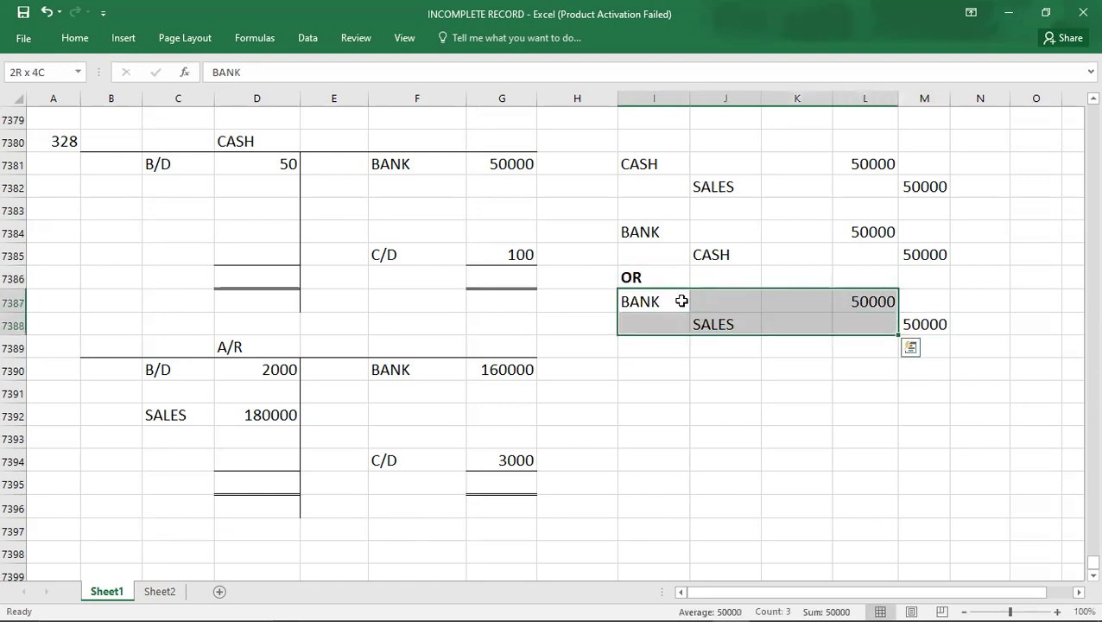
key(shift+Right)
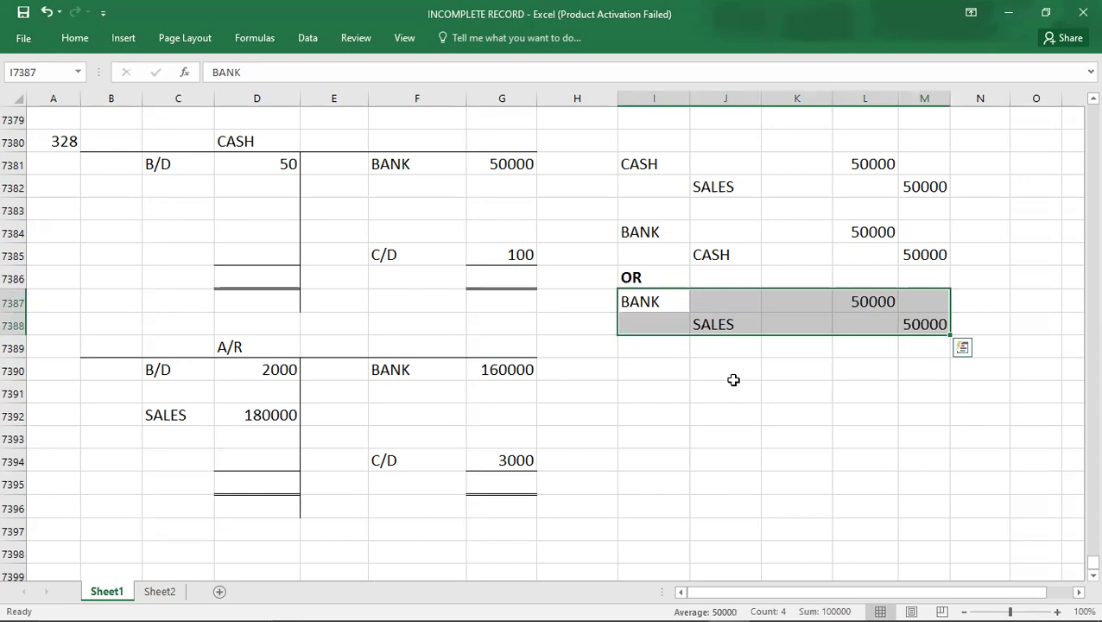
click(653, 156)
key(shift+Down)
key(shift+Down)
key(shift+Down)
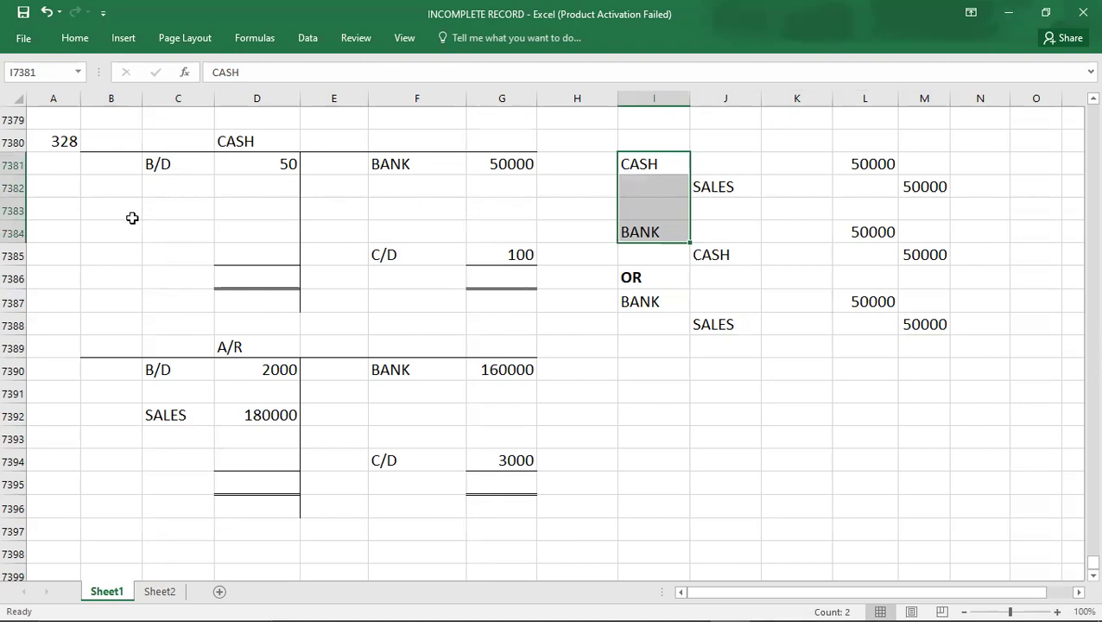
Record SALES of 50000 on the debit side of the CASH account in row 7382.
click(174, 190)
text(SALES)
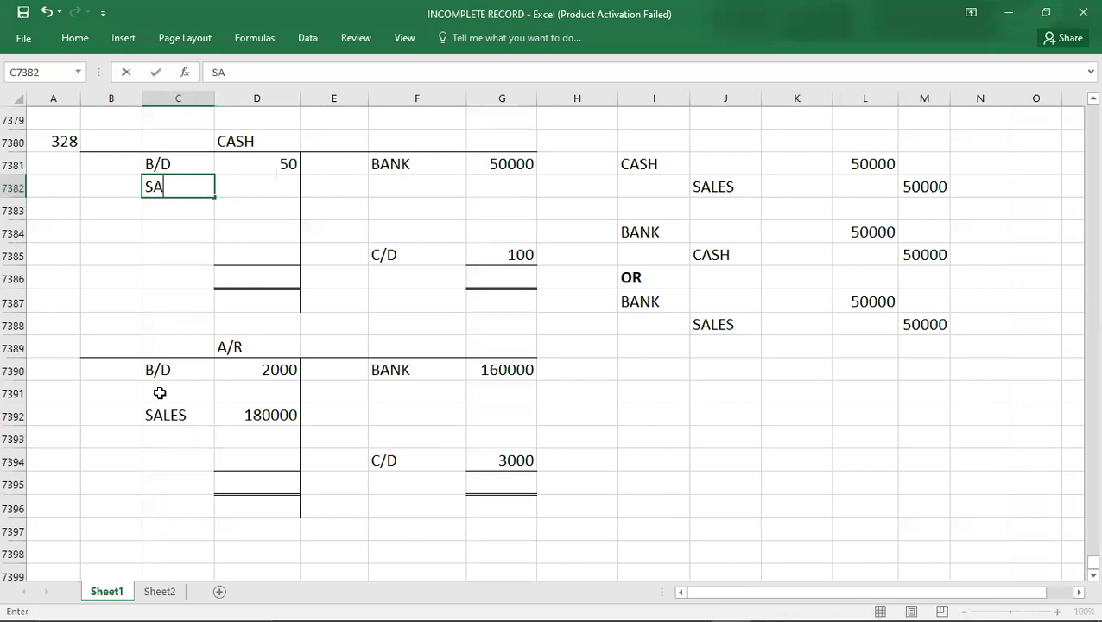
key(Tab)
text(50000)
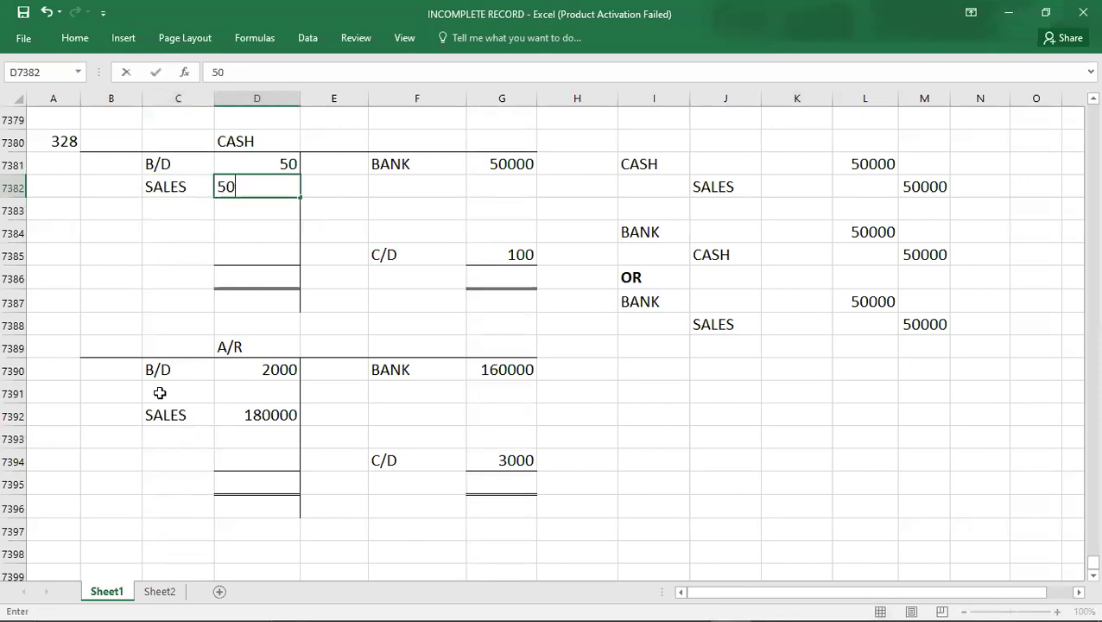
key(Return)
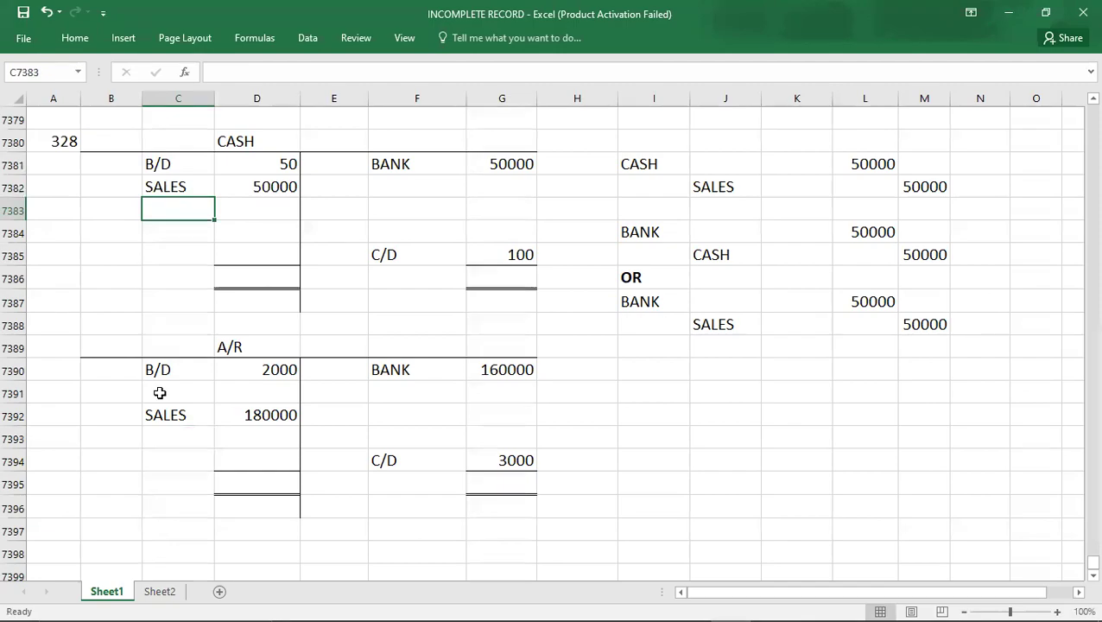
Switch to the FA2-Kit-Kaplan PDF to check question 328 against the A/R sales figure, and return to the Excel worksheet.
key(alt+Tab)
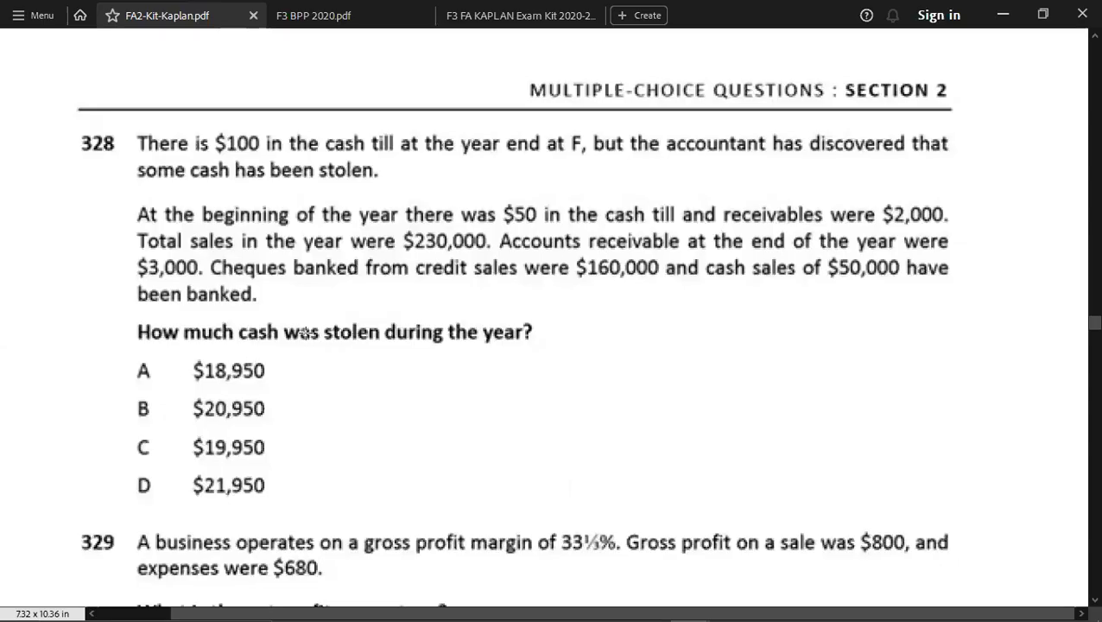
key(alt+Tab)
click(244, 414)
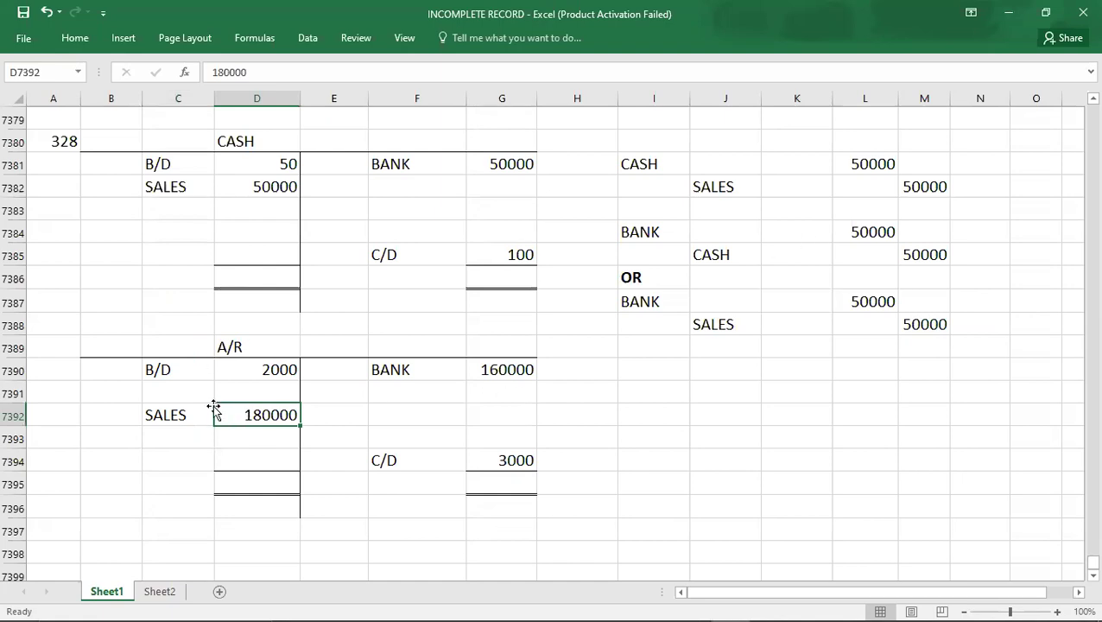
key(alt+Tab)
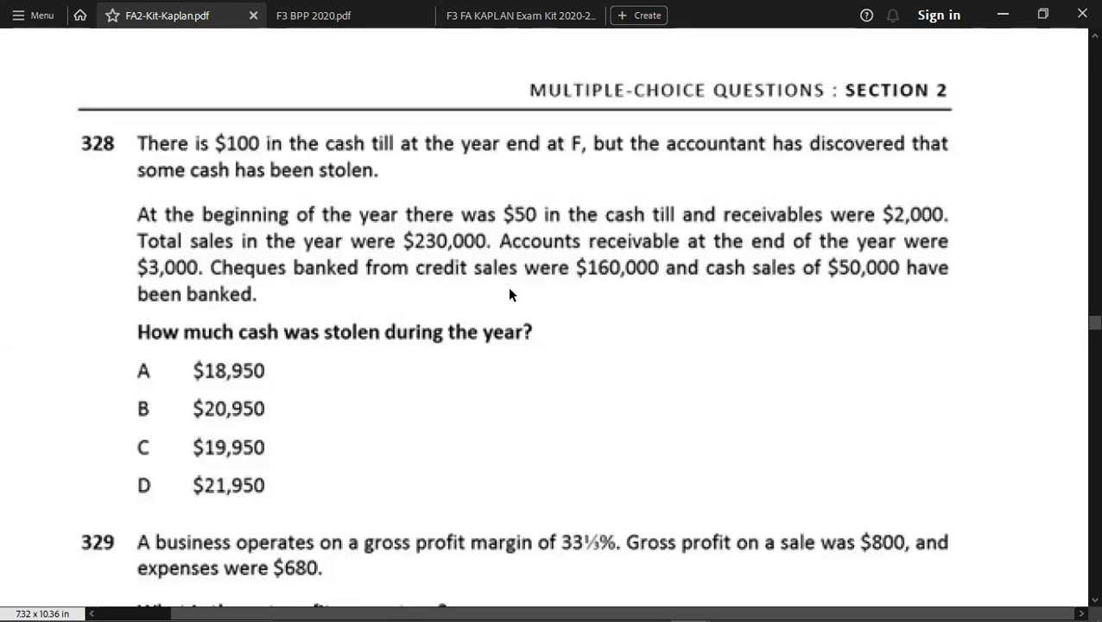
key(alt+Tab)
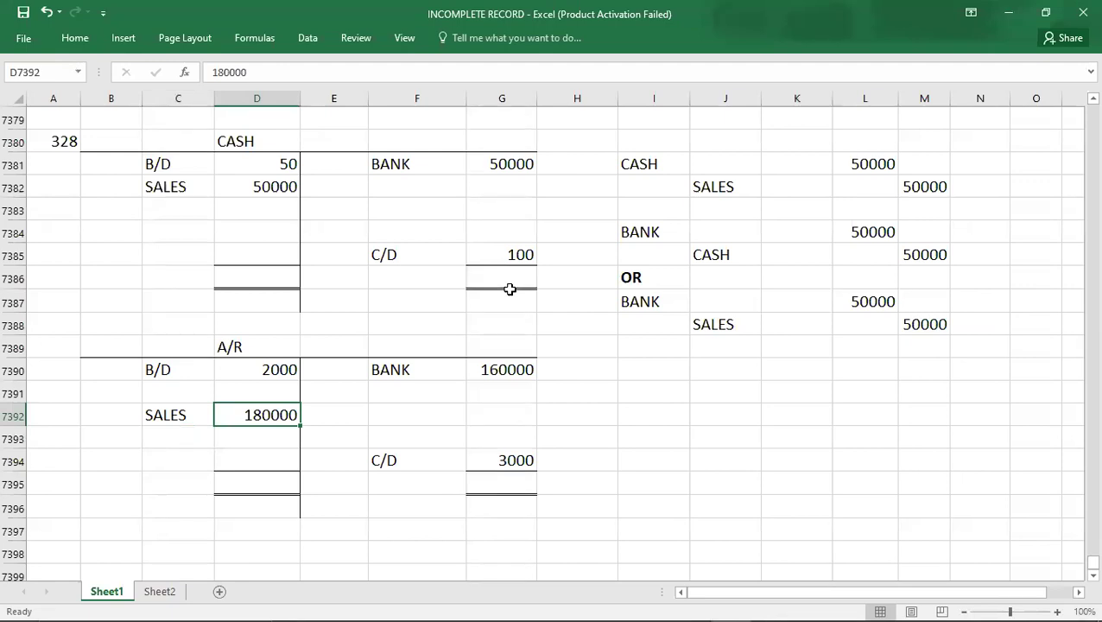
Sum the debit amounts of the A/R account in D7390:D7392 and examine its credit amounts in column G.
key(Down)
key(Up)
key(Up)
key(Up)
key(shift+Down)
key(shift+Down)
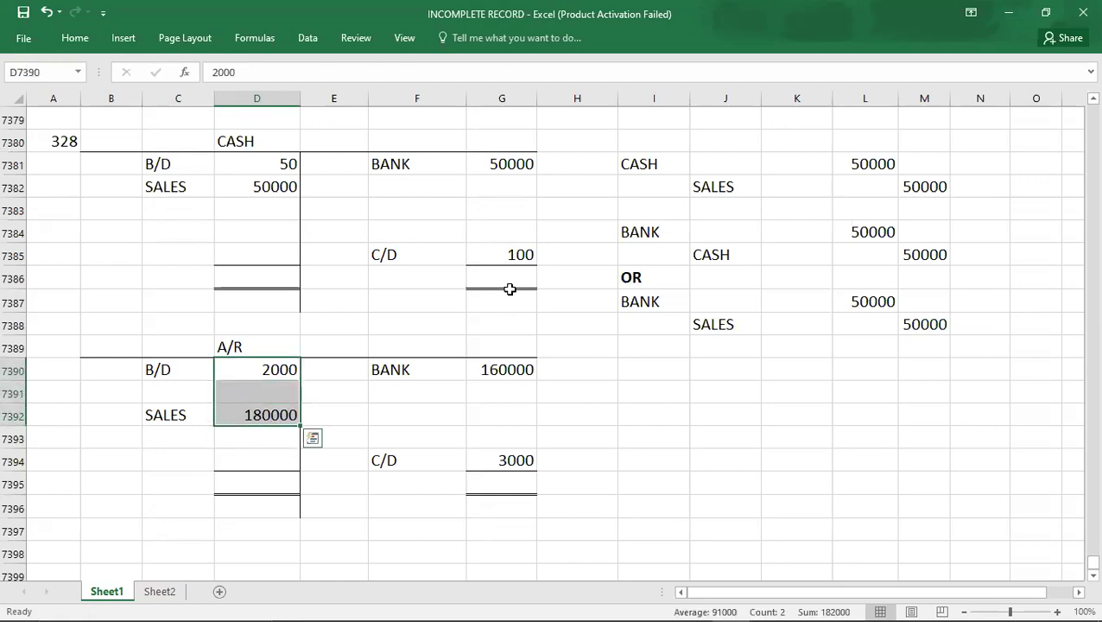
key(Right)
key(Right)
key(Right)
key(shift+Down)
key(shift+Down)
key(shift+Down)
key(shift+Down)
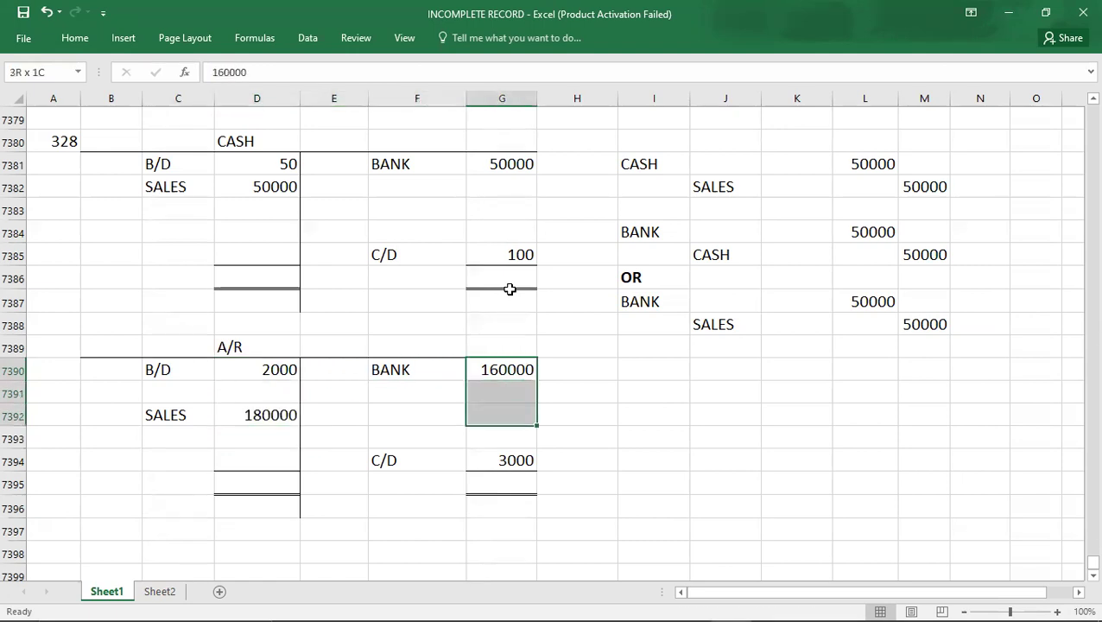
Enter 182000 as the total of both sides of the A/R account, in D7395 and G7395.
key(Left)
key(Left)
key(Down)
key(Down)
key(Down)
key(Down)
key(Left)
key(Down)
text(182000)
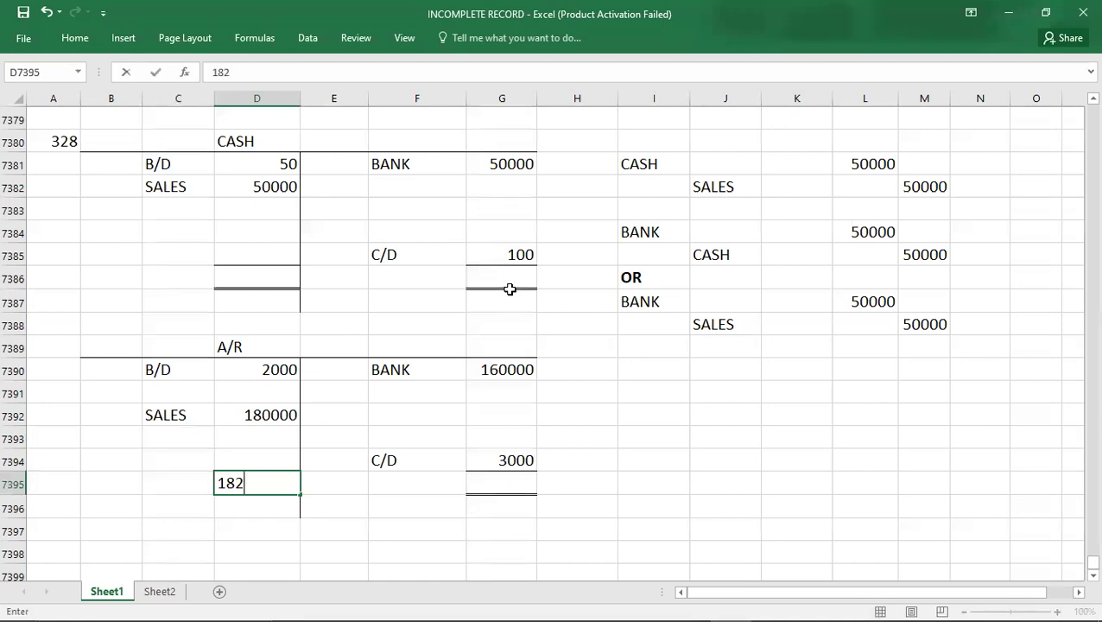
key(Right)
key(Right)
key(Right)
text(182000)
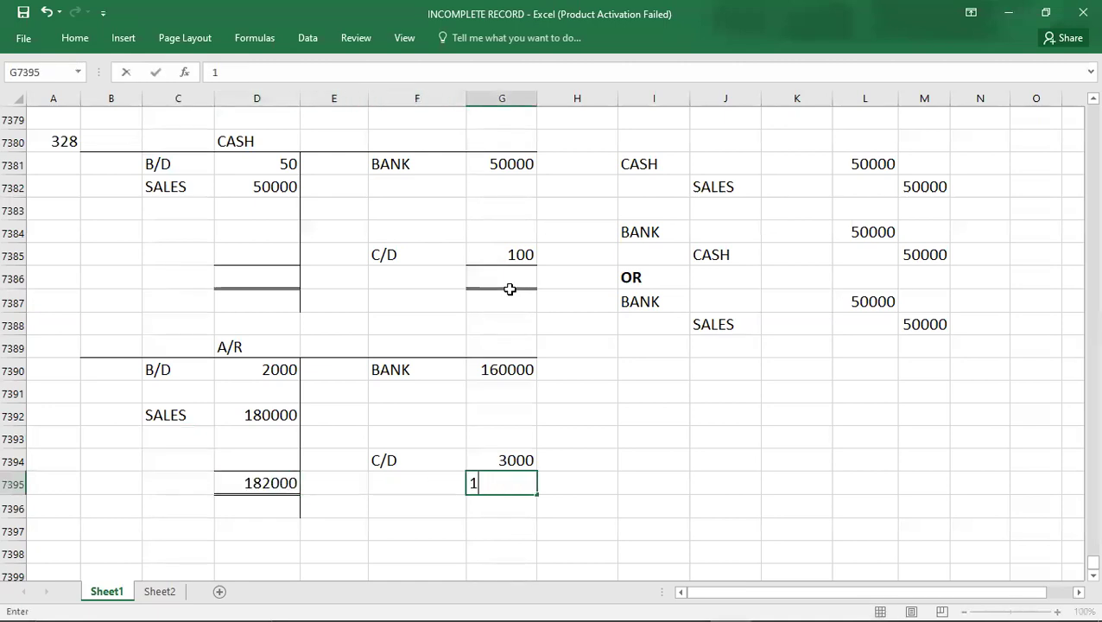
Sum the A/R credit amounts and enter 19000 as the balancing figure in G7392.
key(Up)
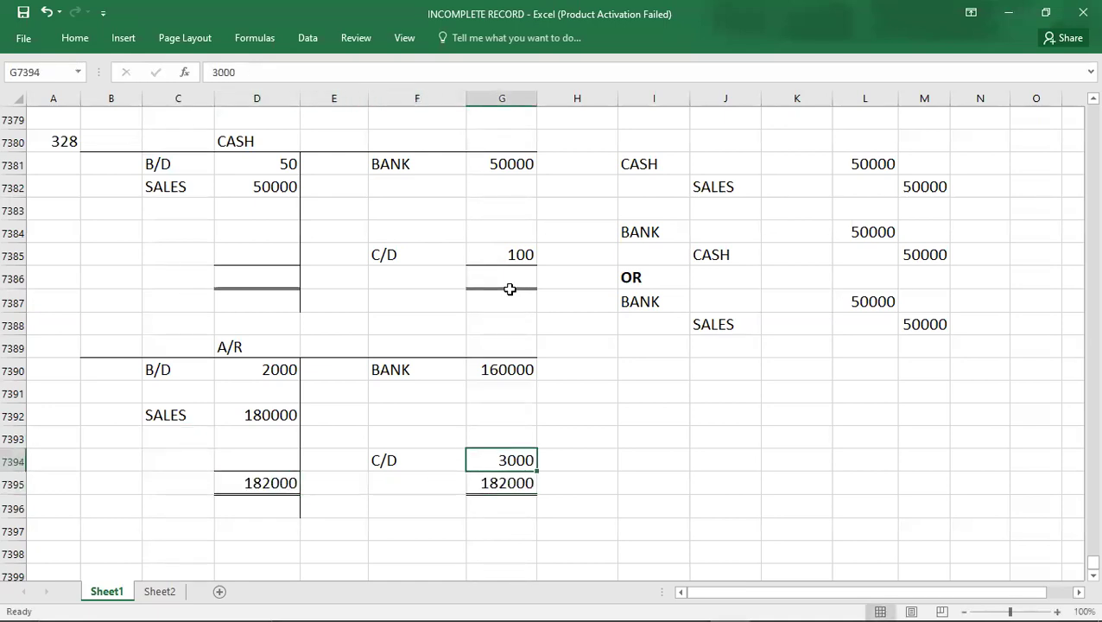
key(shift+Up)
key(shift+Up)
key(shift+Up)
key(shift+Up)
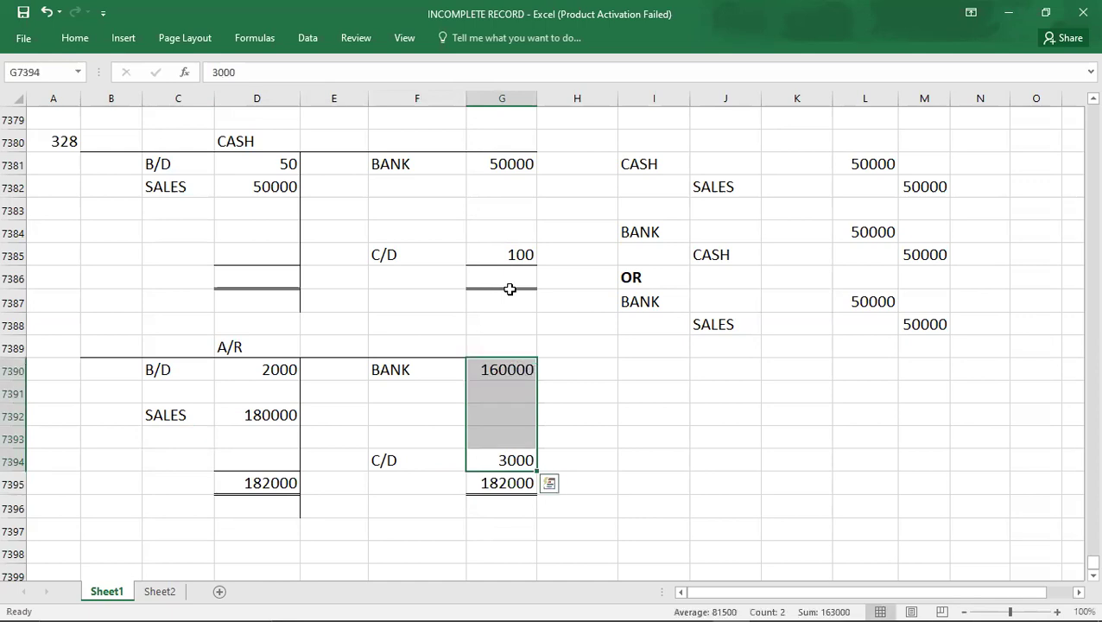
key(Up)
key(Up)
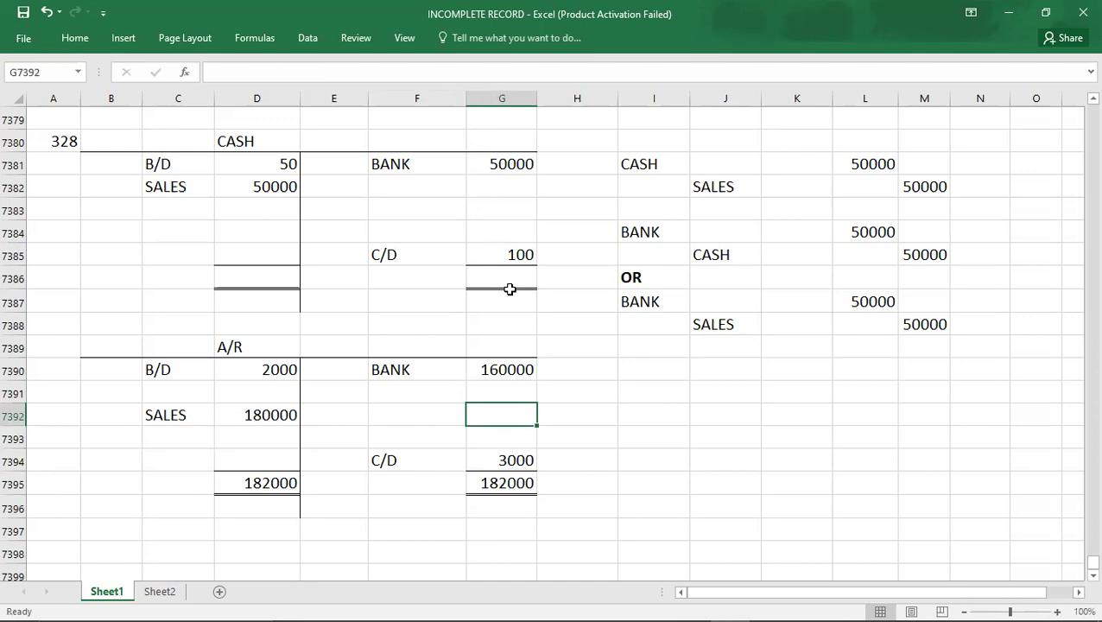
text(19000)
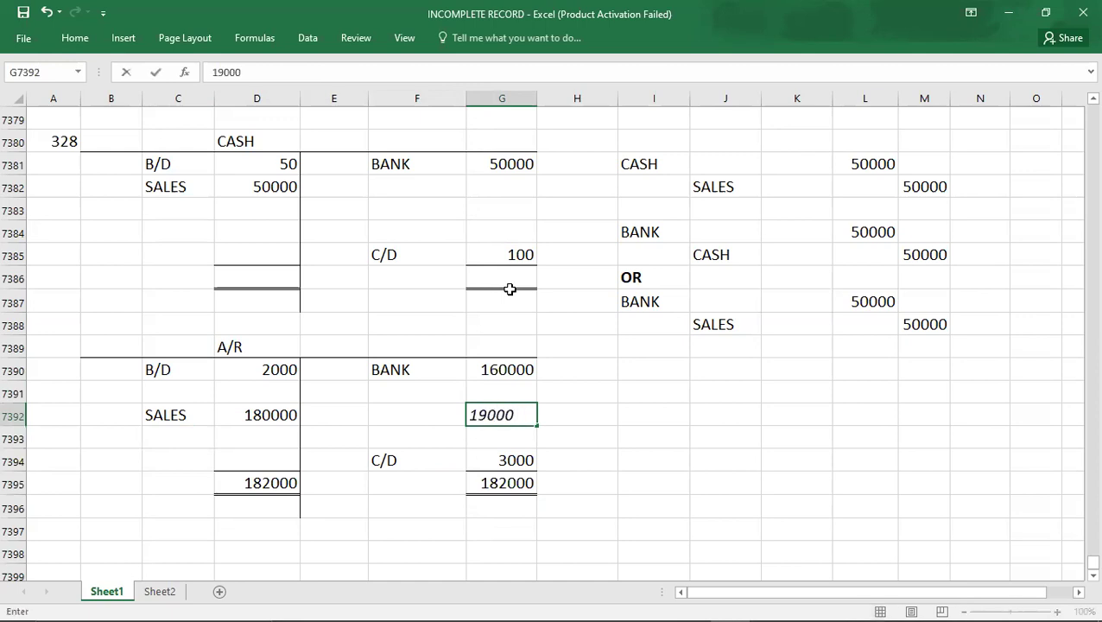
key(Left)
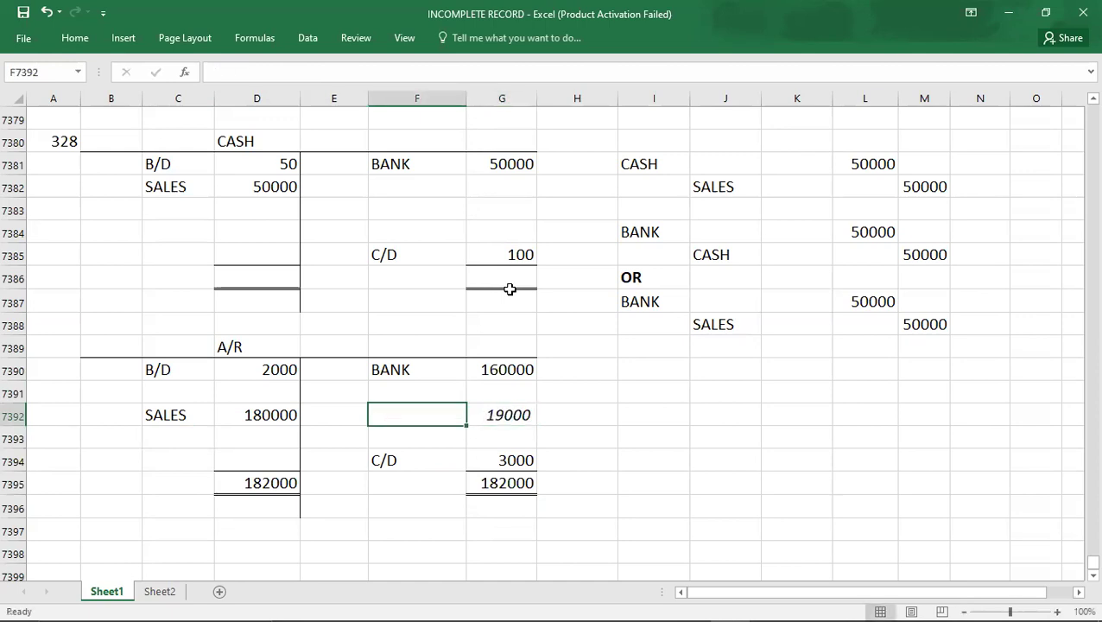
Label the A/R account's balancing figure as CASH in F7392.
key(Right)
key(Left)
click(476, 460)
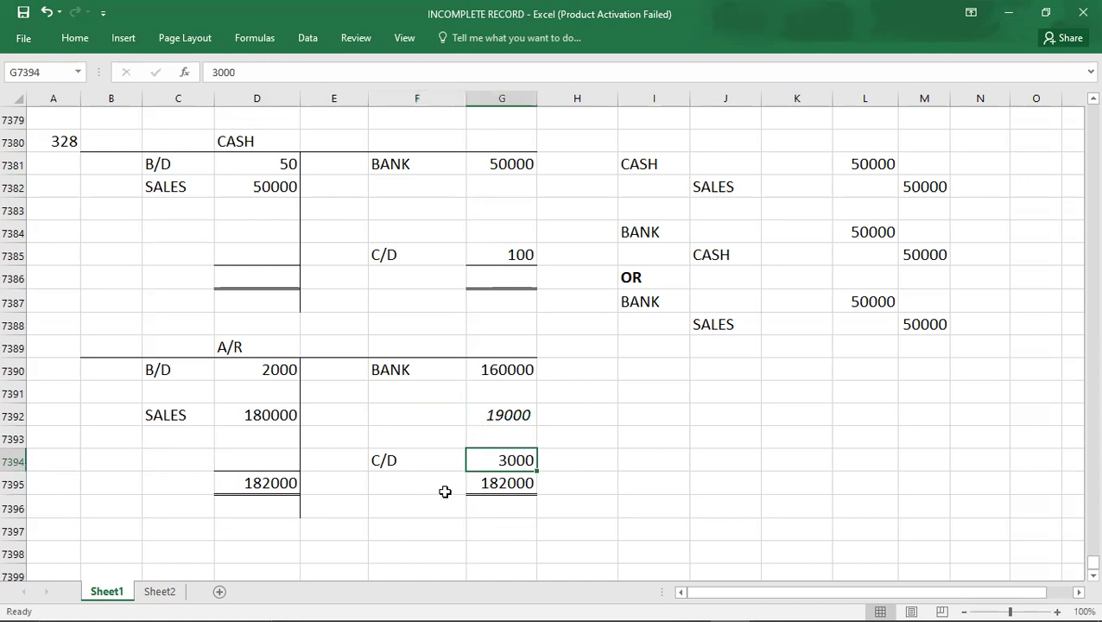
click(423, 409)
text(C)
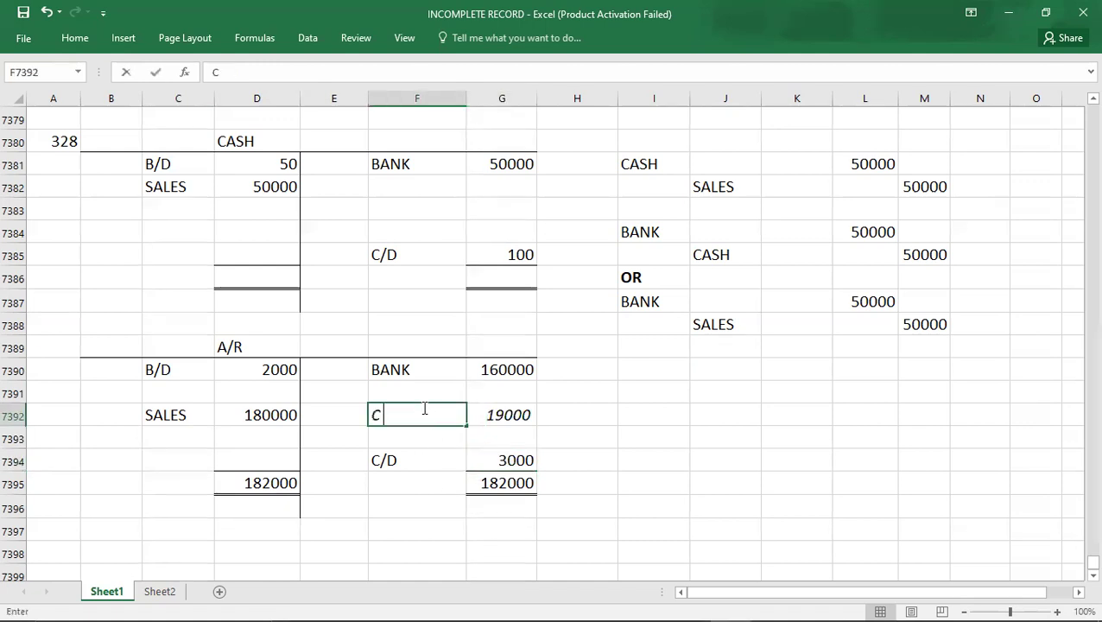
text(ASH)
click(474, 384)
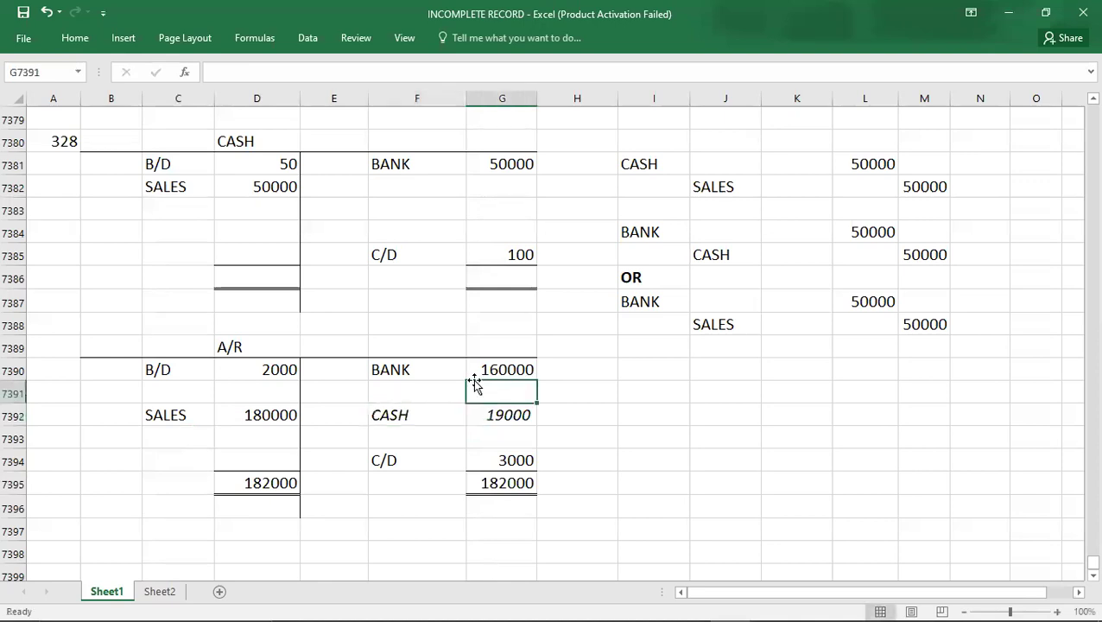
click(478, 372)
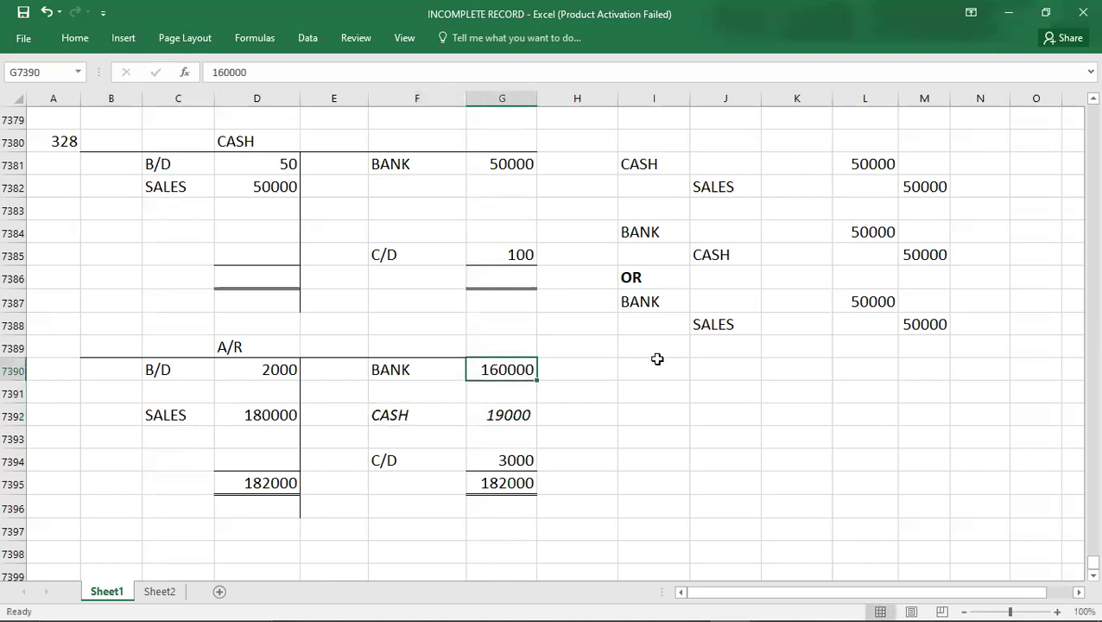
click(510, 419)
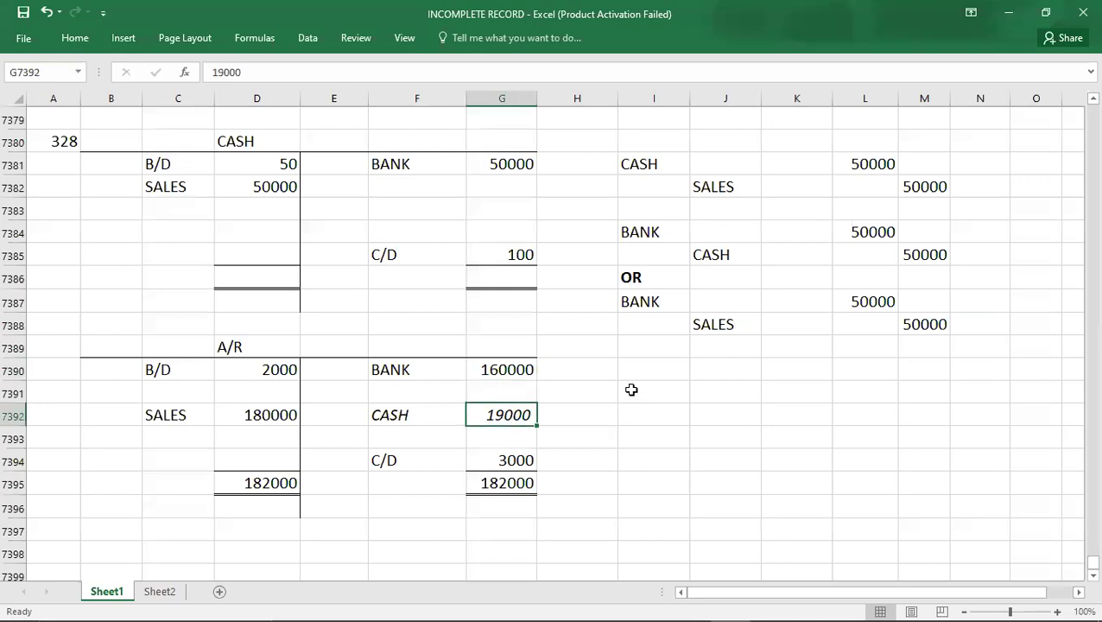
Record A/R of 19000 on the debit side of the CASH account in row 7383.
click(246, 214)
text(19000)
key(Left)
text(A/R)
Sum the CASH account's debit amounts and enter 69050 as the total of both sides in D7386 and G7386.
key(Right)
key(Up)
key(Up)
key(shift+Down)
key(shift+Down)
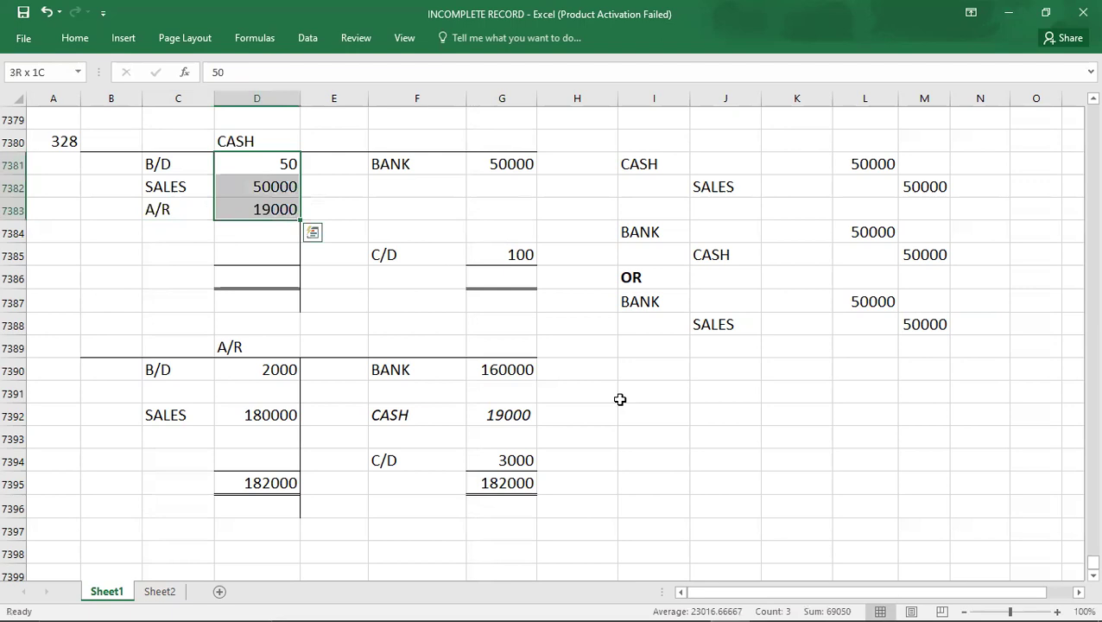
key(Down)
key(Down)
key(Down)
key(Down)
key(Down)
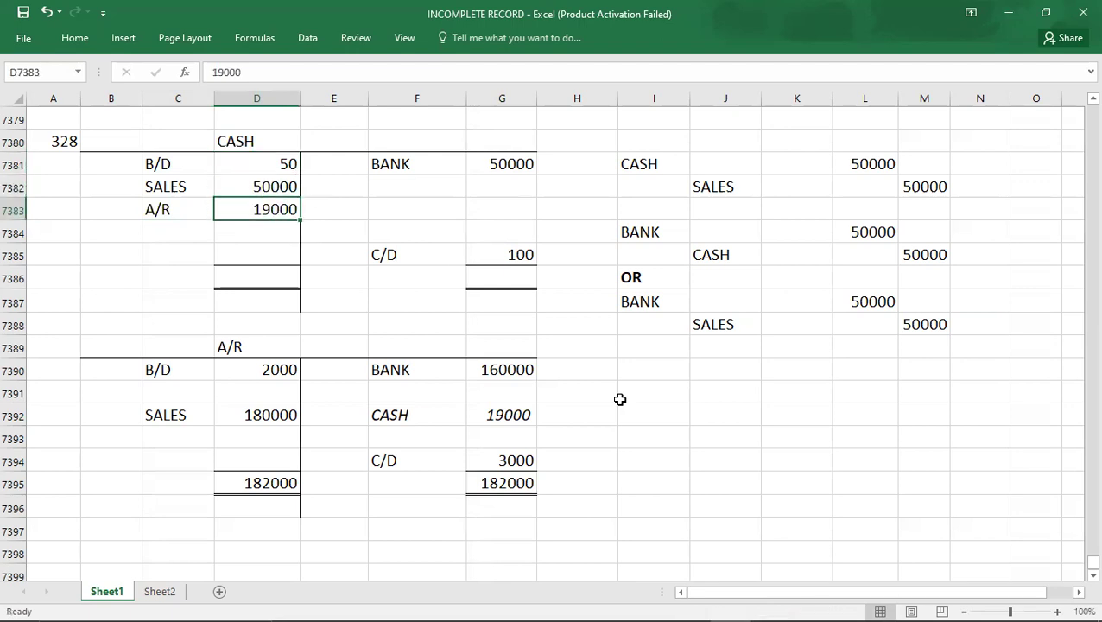
text(69050)
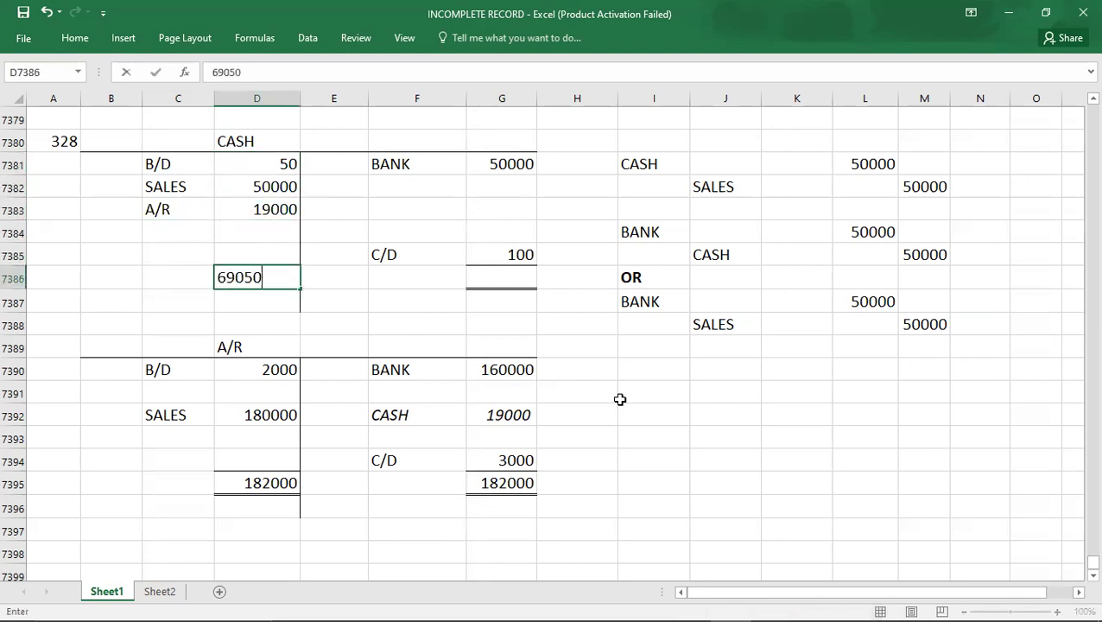
key(Right)
key(Right)
key(Right)
text(69050)
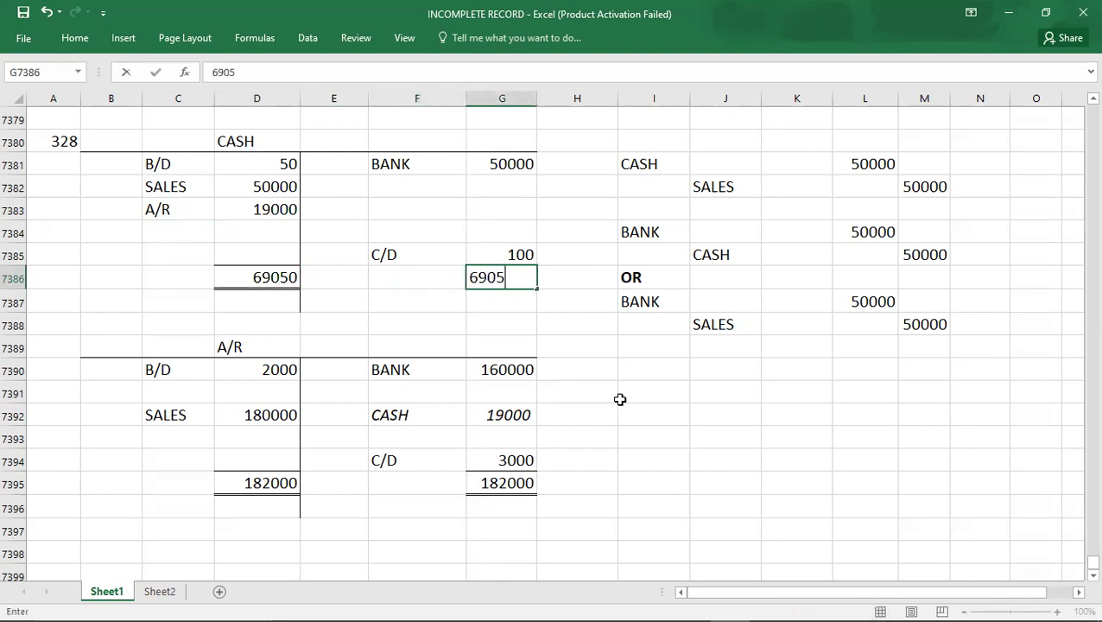
Enter 18950 as the balancing figure on the credit side of the CASH account in G7383.
key(Up)
key(shift+Up)
key(shift+Up)
key(shift+Up)
key(shift+Up)
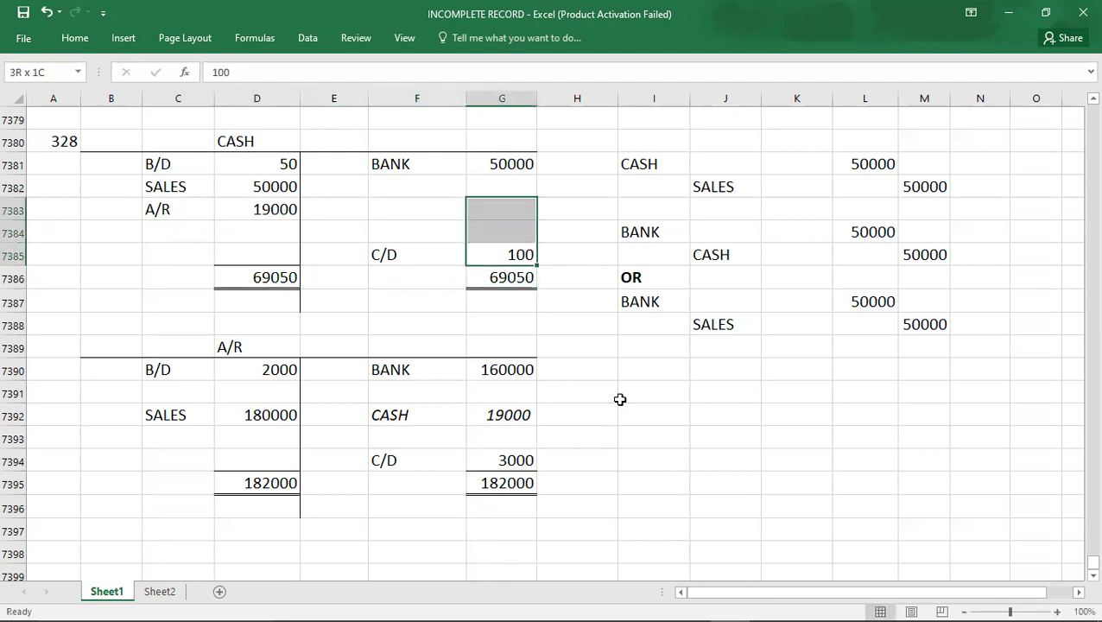
key(Up)
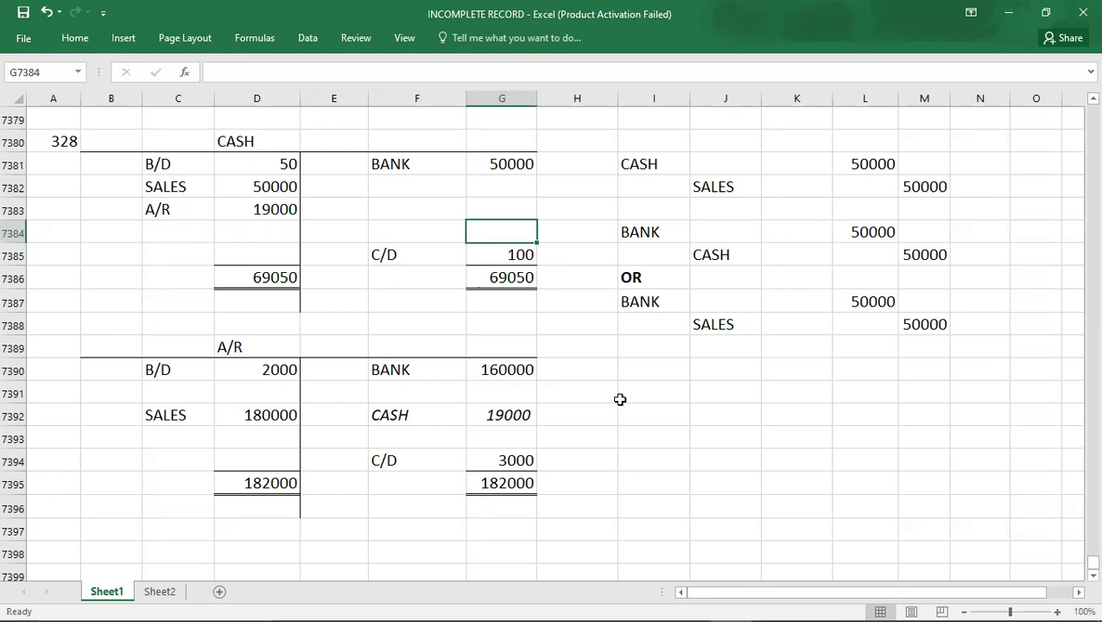
key(Up)
text(18950)
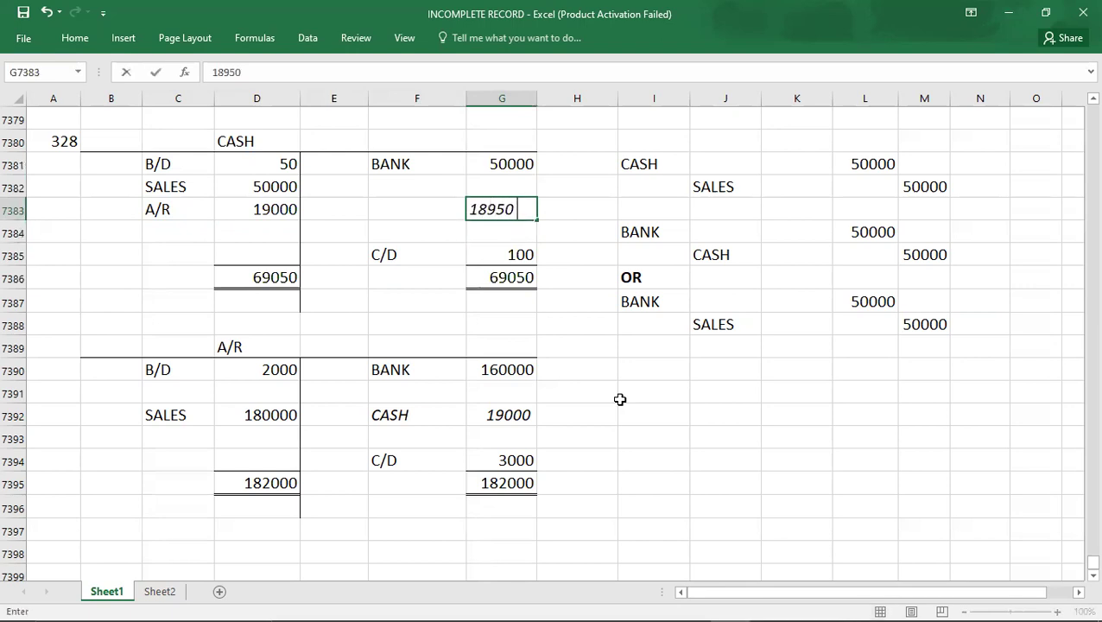
Label the CASH account's balancing figure STOLEN in F7383 and make the label and amount bold.
key(Left)
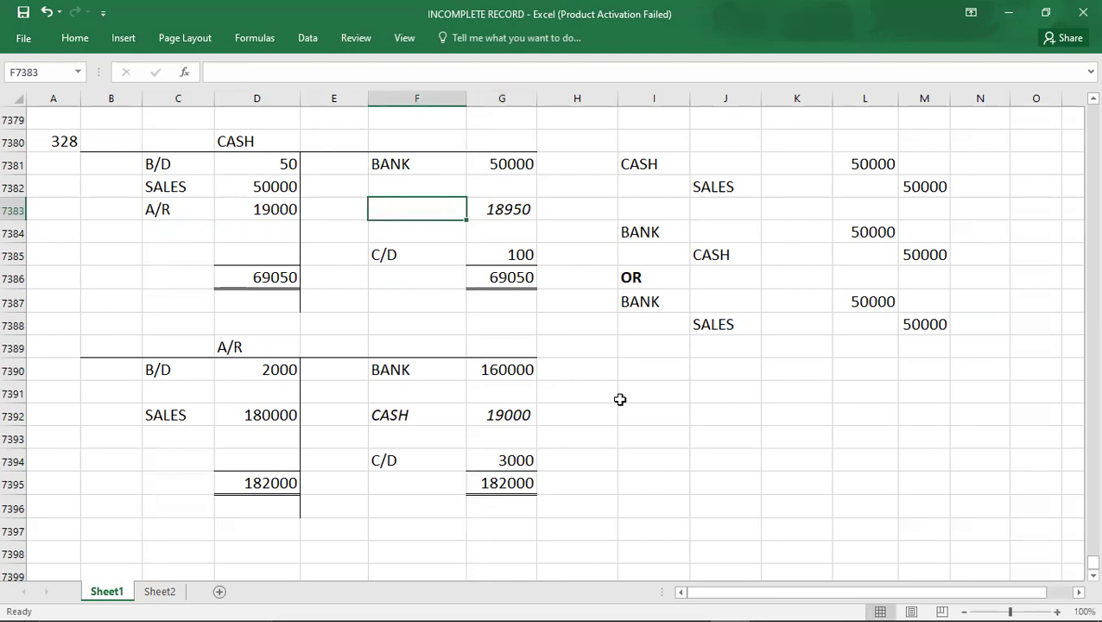
text(STOLEN)
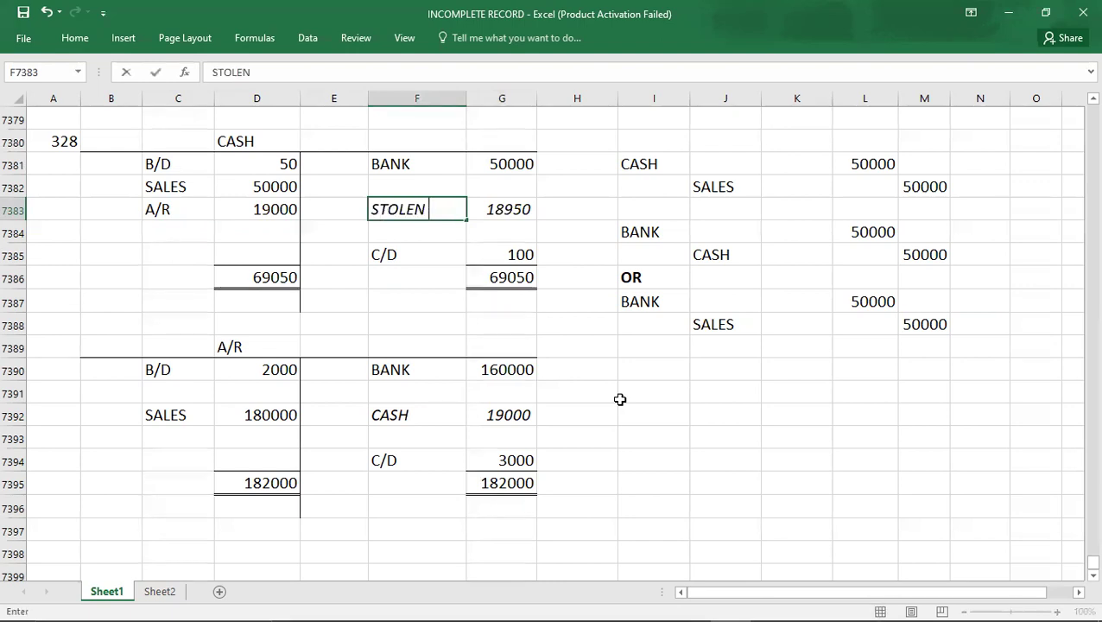
key(Return)
key(Up)
key(shift+Right)
key(ctrl+b)
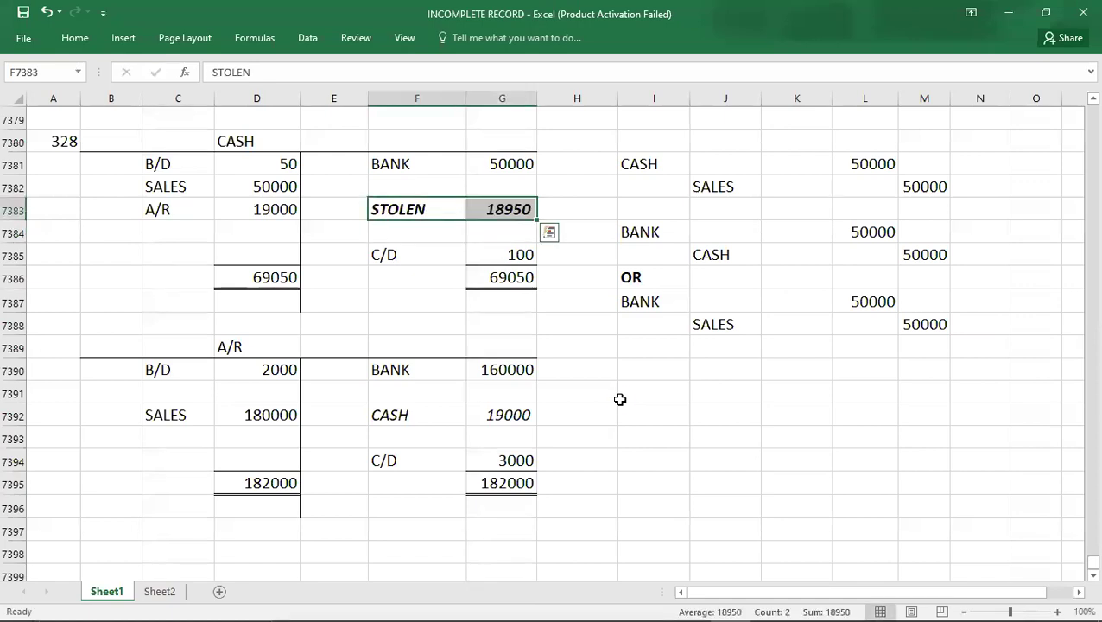
Check question 328's answer options in the FA2-Kit-Kaplan PDF and record A as its answer in A7381 of the worksheet.
key(Left)
key(Left)
key(Left)
key(Left)
key(Left)
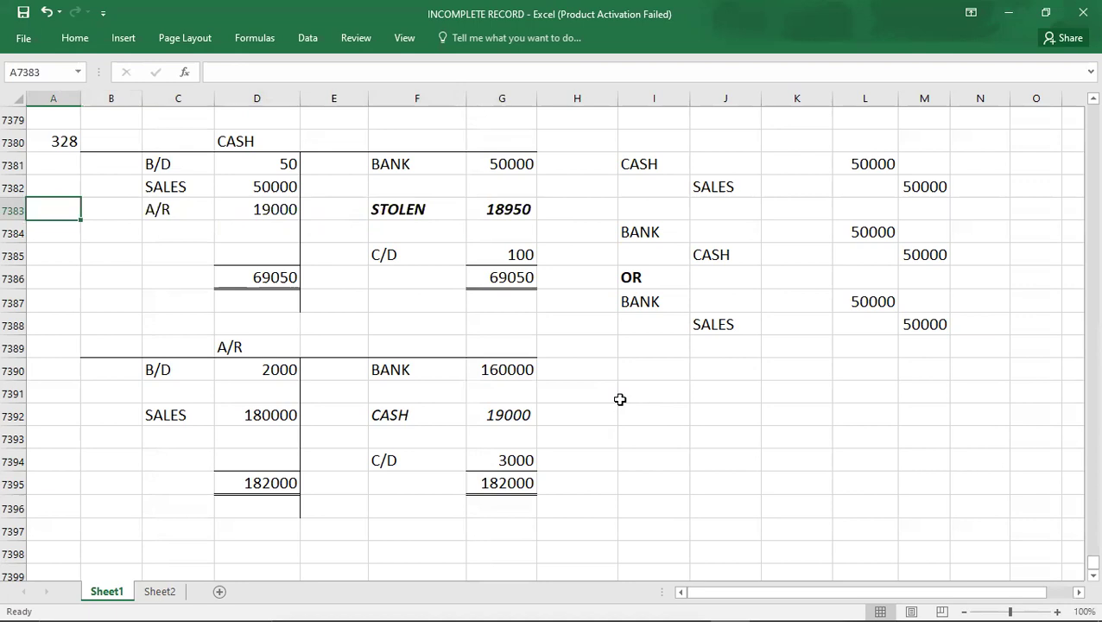
key(alt+Tab)
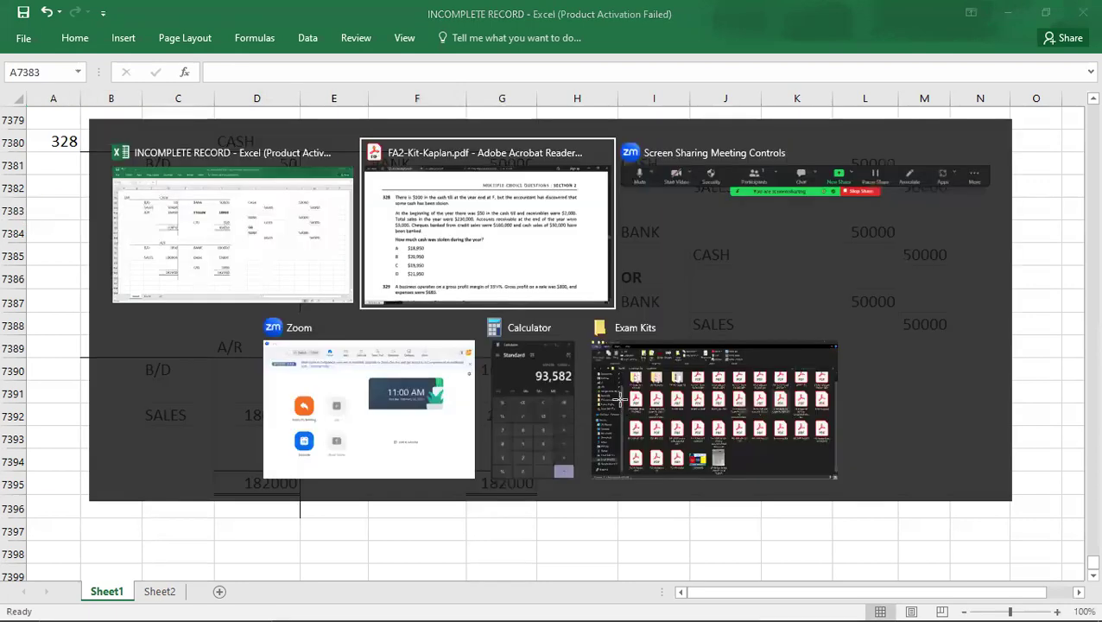
key(alt+Tab)
key(Up)
key(Up)
key(Up)
key(Down)
text(A)
key(Return)
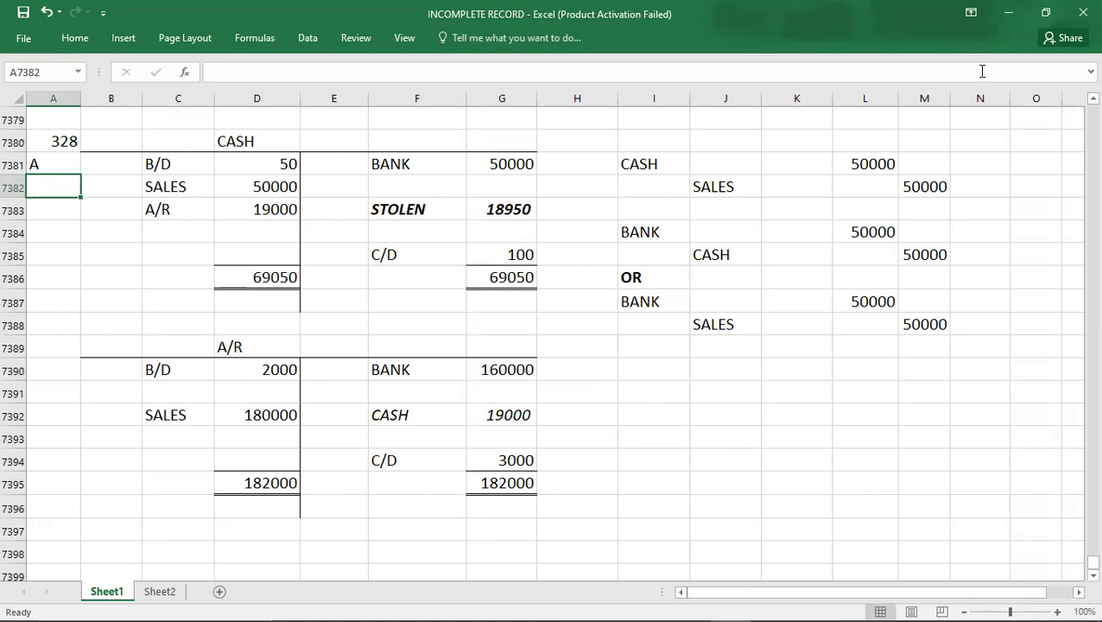
Read question 331 in the FA2-Kit-Kaplan PDF and enter 331 as the question number in A7398 of the worksheet.
key(alt+Tab)
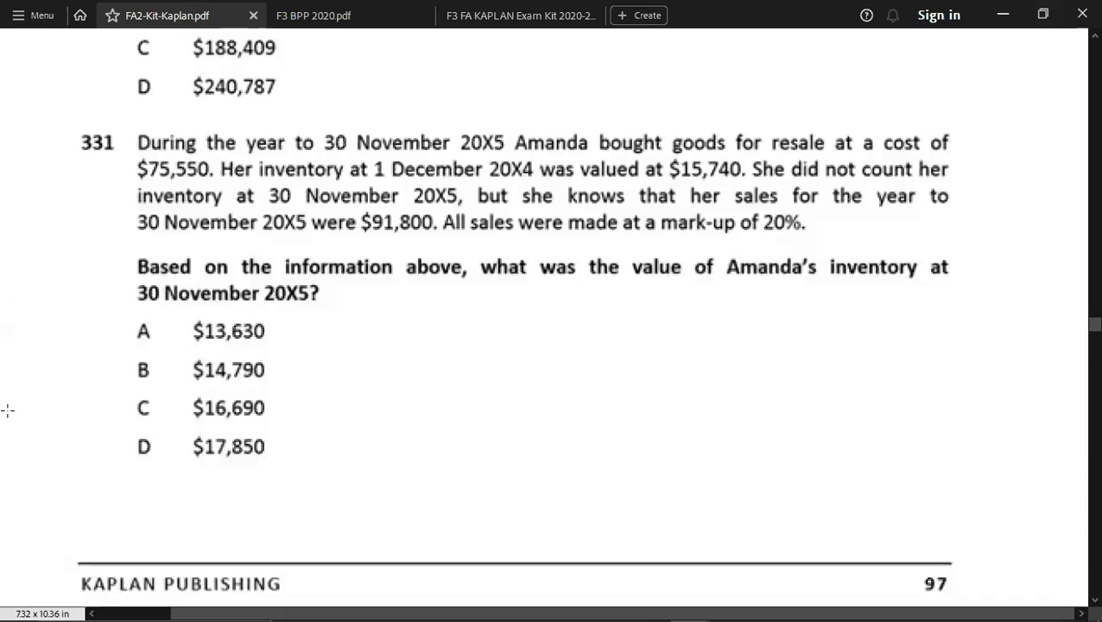
key(alt+Tab)
key(alt+Tab)
key(alt+Tab)
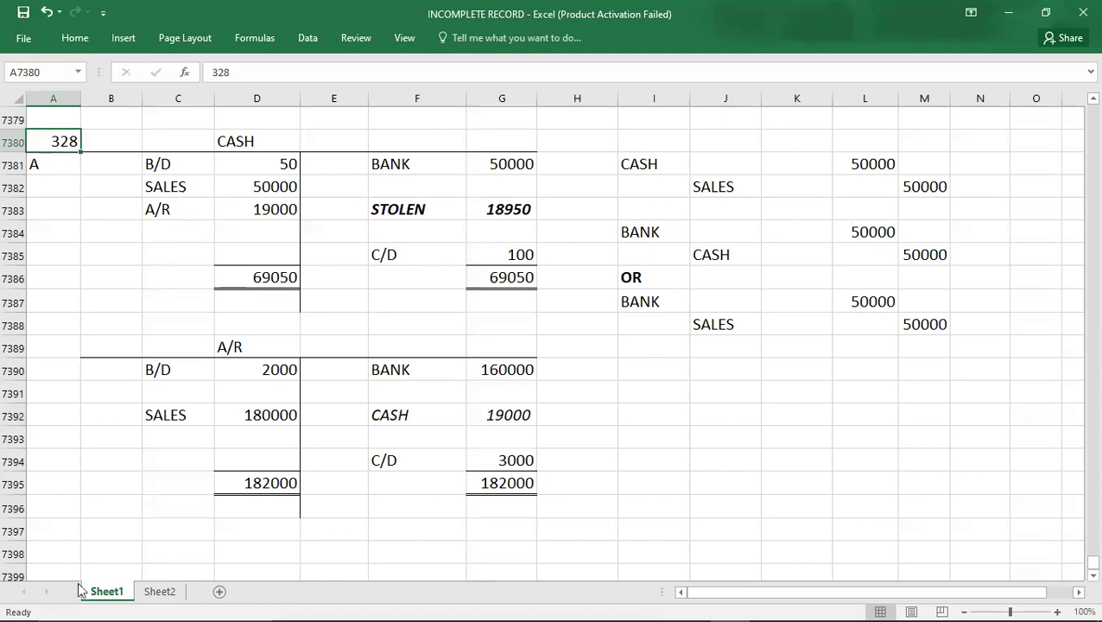
click(51, 530)
key(Down)
key(Down)
key(Down)
key(Down)
key(Down)
key(Down)
key(Down)
key(Down)
key(Down)
key(Down)
key(Down)
key(Down)
key(Down)
key(Down)
key(Down)
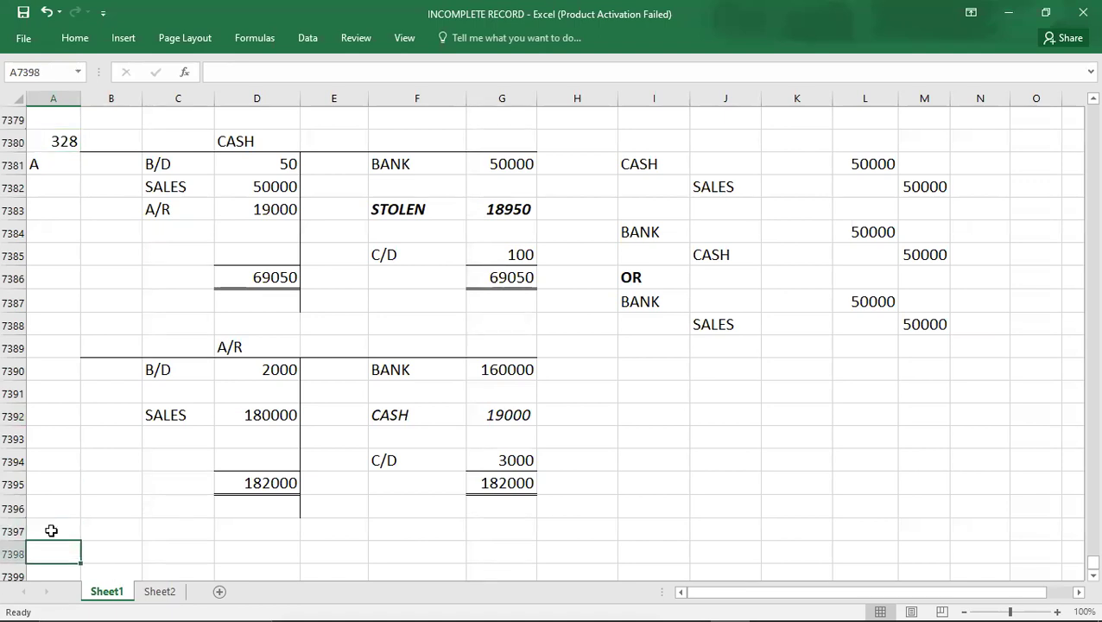
key(Down)
key(Down)
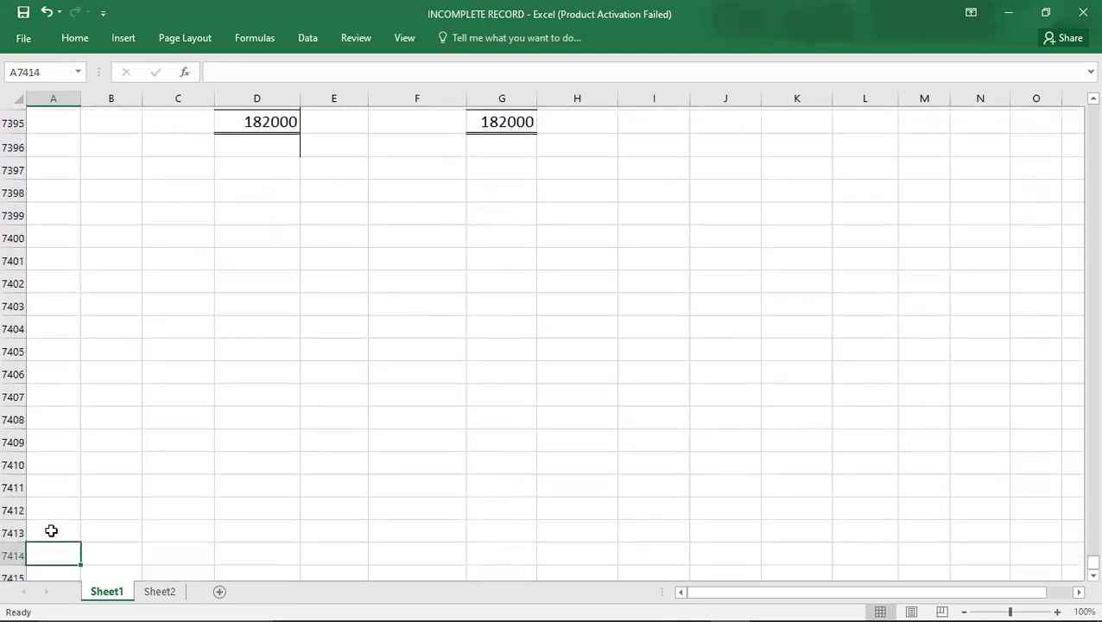
key(Up)
key(Up)
key(Up)
key(Up)
key(Up)
key(Up)
key(Up)
key(Up)
key(Up)
key(Up)
key(Up)
key(Up)
key(Up)
key(Up)
key(Up)
key(Up)
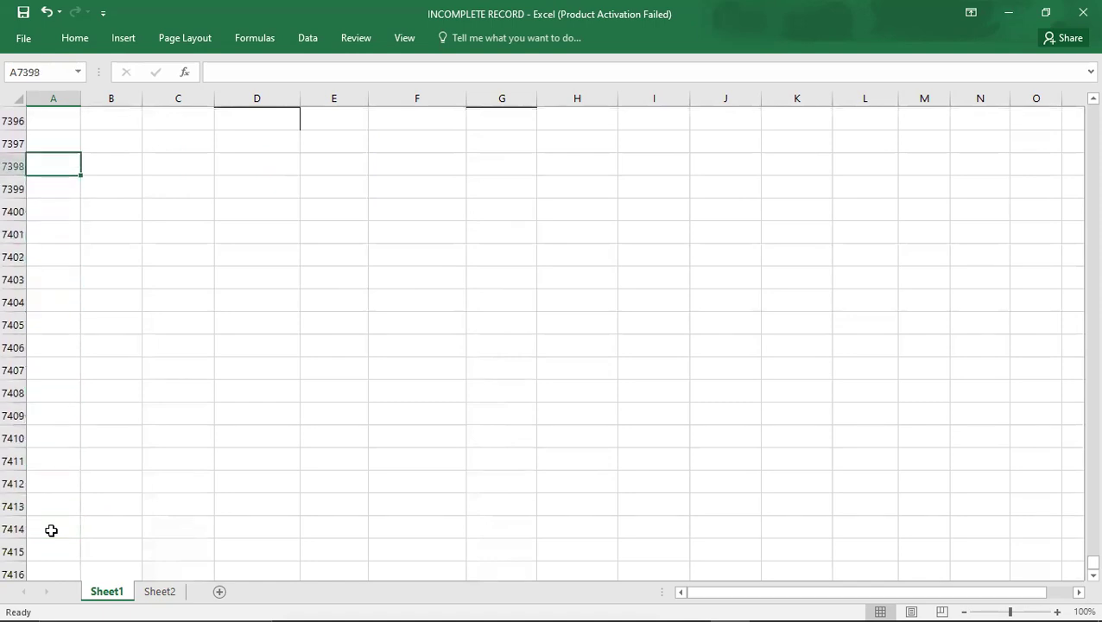
text(331)
key(Return)
Copy question 303's cost of goods sold working, from OPENING INVENTORY to COGS, in B7353:F7357.
key(Up)
key(Up)
key(Up)
key(Up)
key(Up)
key(Up)
key(Up)
key(Up)
key(Up)
key(Up)
key(Up)
key(Up)
key(Up)
key(Up)
key(Up)
key(Up)
key(Up)
key(Up)
key(Up)
key(Up)
key(Up)
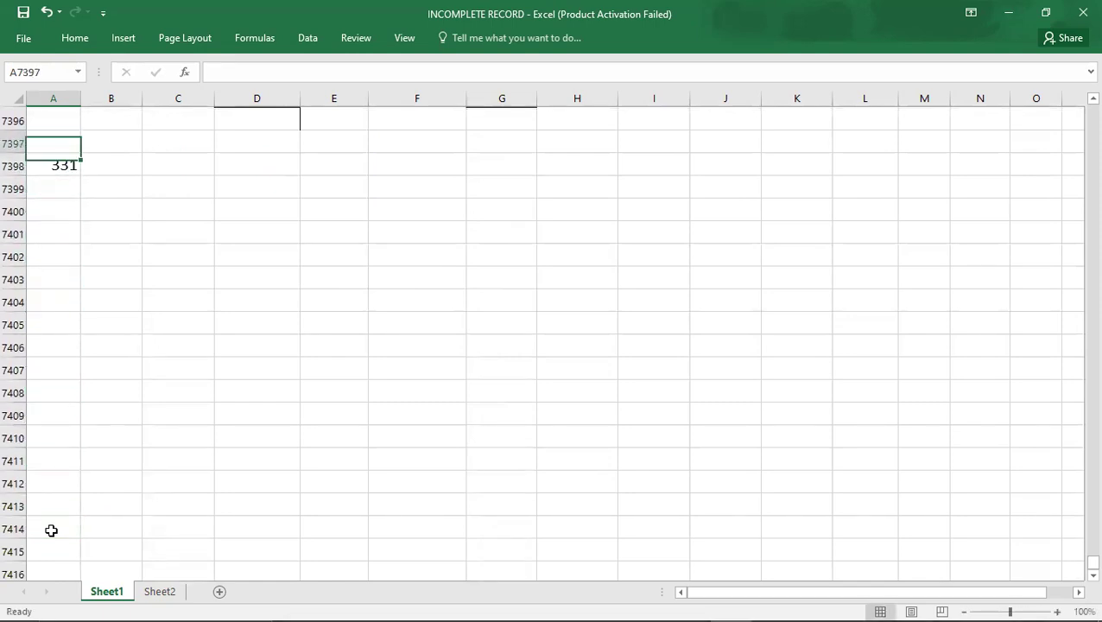
key(Up)
key(Up)
key(Up)
key(Up)
key(Up)
key(Up)
key(Up)
key(Up)
key(Up)
key(Up)
key(Up)
key(Up)
key(Up)
key(Up)
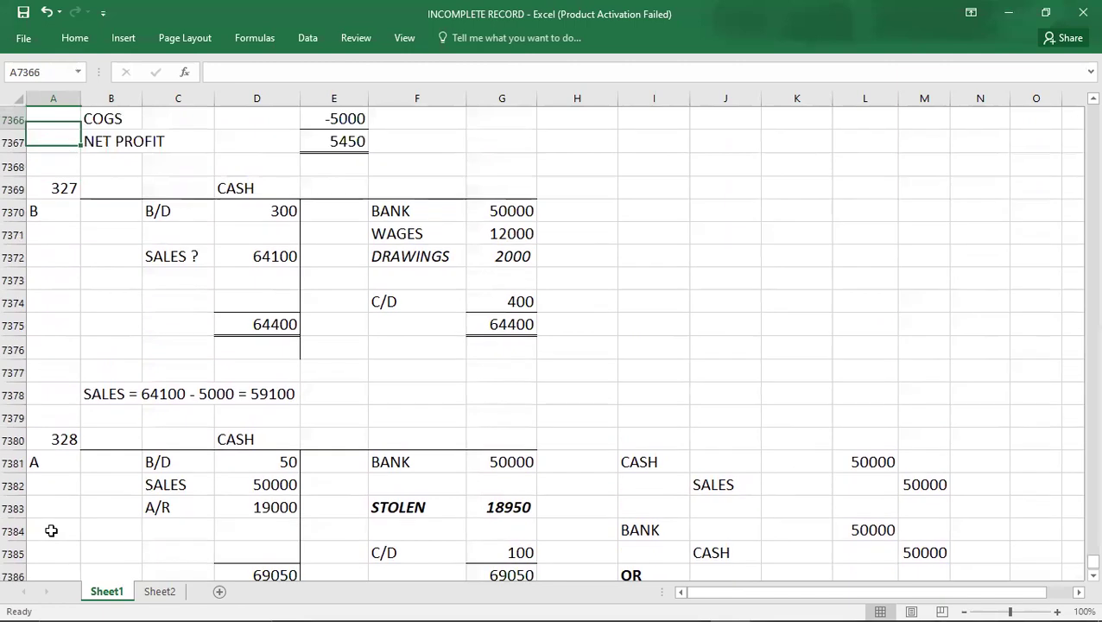
key(Down)
key(Down)
key(Up)
key(Up)
key(Up)
key(Up)
key(Up)
key(Up)
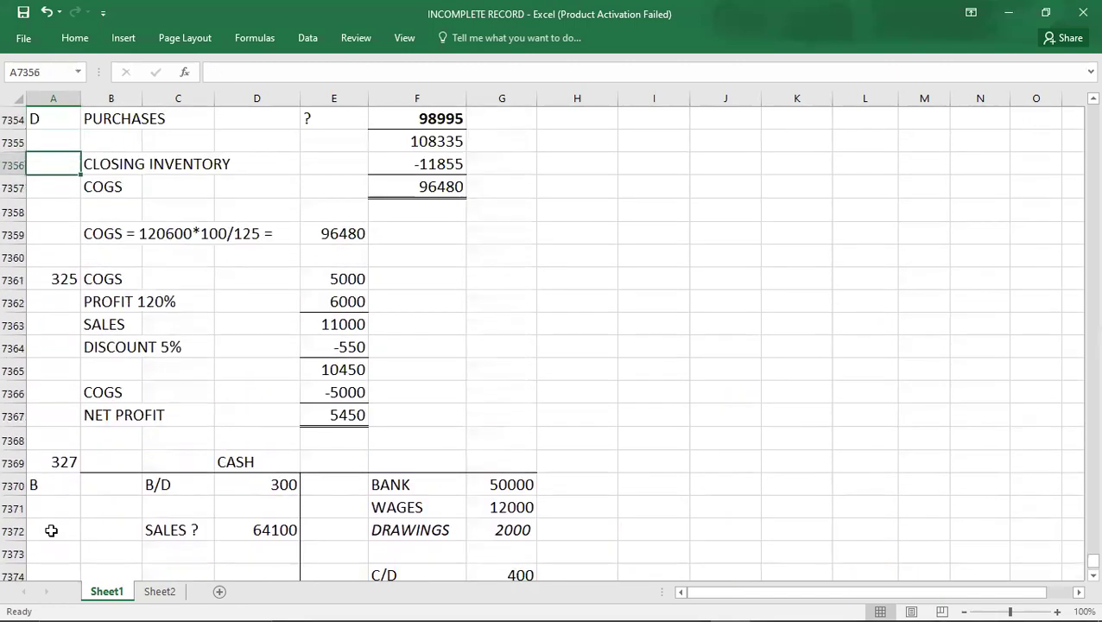
key(Down)
key(Down)
key(Down)
key(Right)
key(shift+Right)
key(shift+Right)
key(shift+Right)
key(shift+Right)
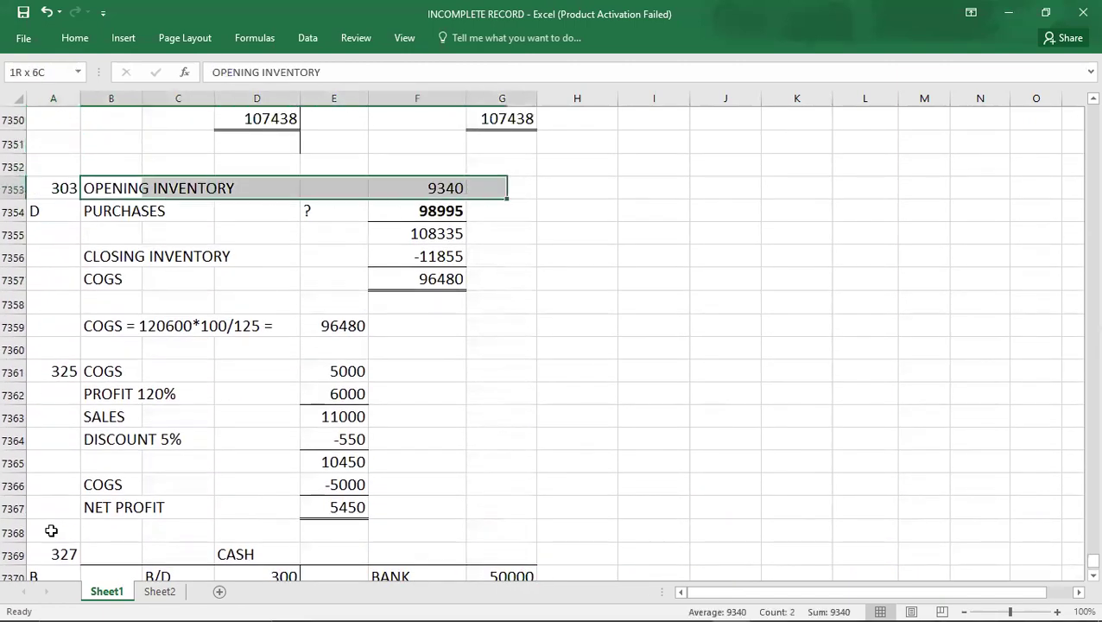
key(shift+Down)
key(shift+Down)
key(shift+Down)
key(shift+Down)
key(shift+Down)
key(shift+Up)
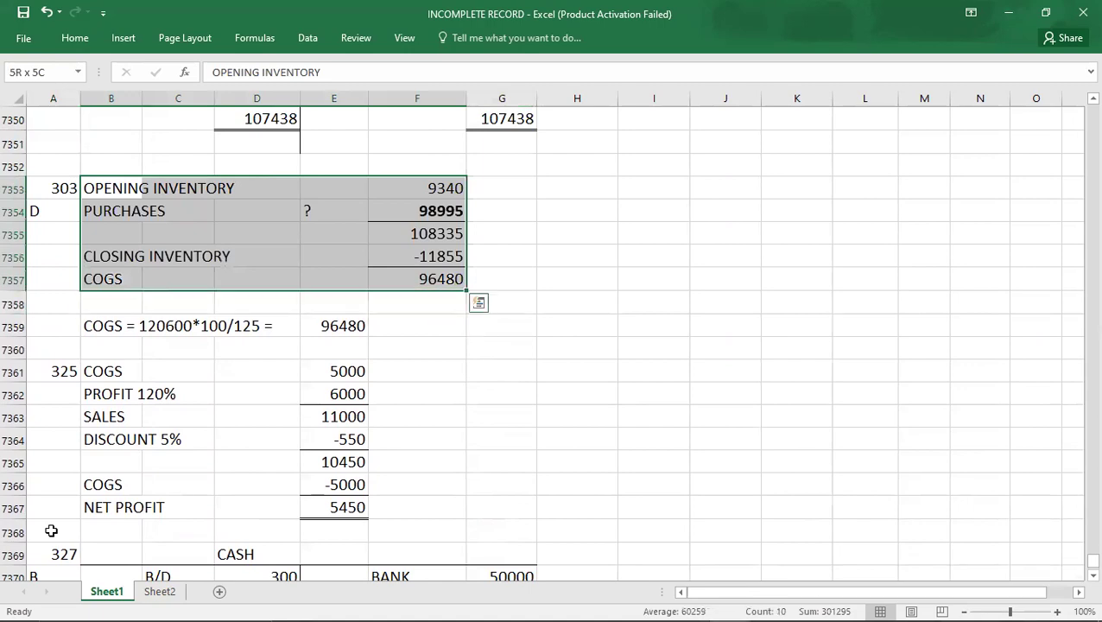
key(ctrl+c)
Paste the copied cost of goods sold working at B7398, beside question number 331.
key(Down)
key(Down)
key(Down)
key(Down)
key(Down)
key(Down)
key(Down)
key(Down)
key(Down)
key(Down)
key(Down)
key(Down)
key(Down)
key(Down)
key(Down)
key(Down)
key(Down)
key(Down)
key(Down)
key(Down)
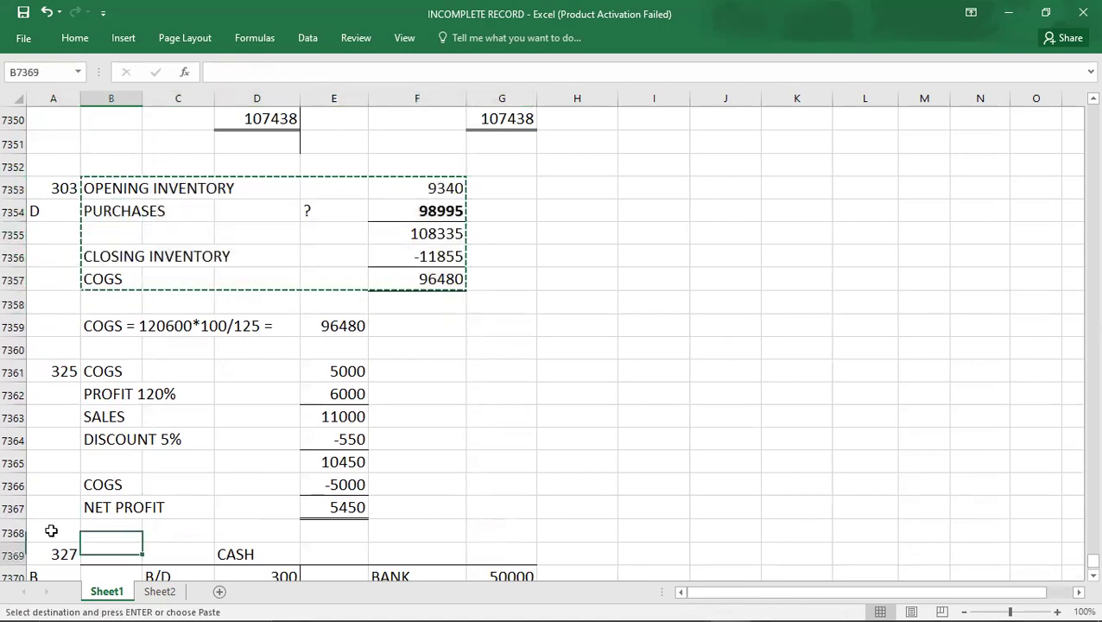
key(Down)
key(Down)
key(Down)
key(Down)
key(Down)
key(Down)
key(Down)
key(Down)
key(Down)
key(Down)
key(Down)
key(Down)
key(Down)
key(Down)
key(Down)
key(Down)
key(Down)
key(Down)
key(Down)
key(Down)
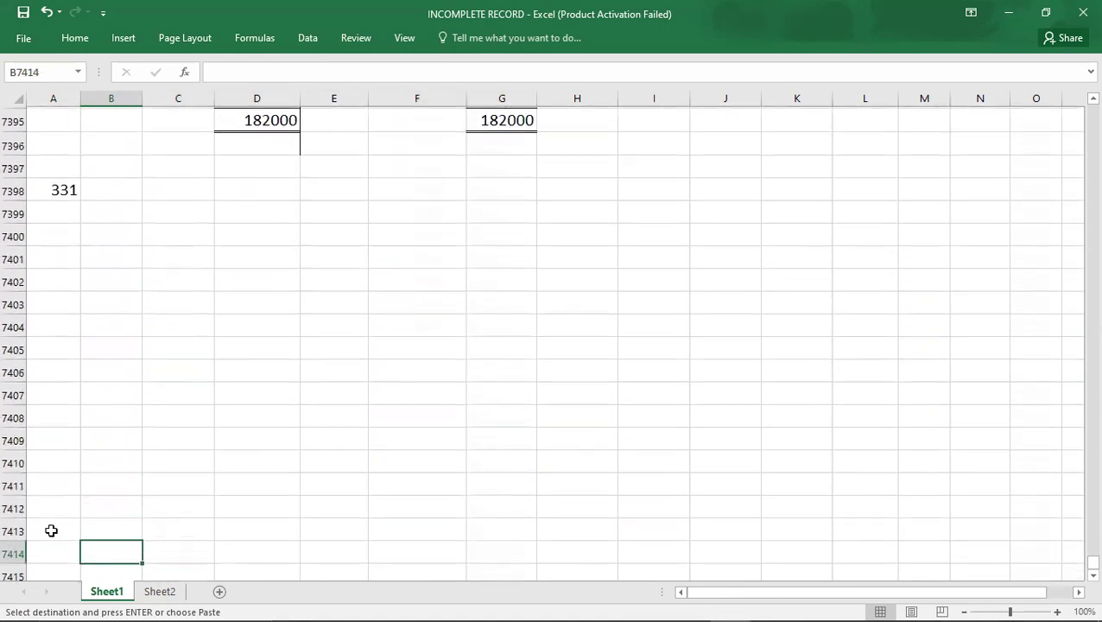
key(Up)
key(Up)
key(Up)
key(Up)
key(Up)
key(Up)
key(Up)
key(Up)
key(Up)
key(Up)
key(Up)
key(Up)
key(Up)
key(Up)
key(Up)
key(Up)
key(Up)
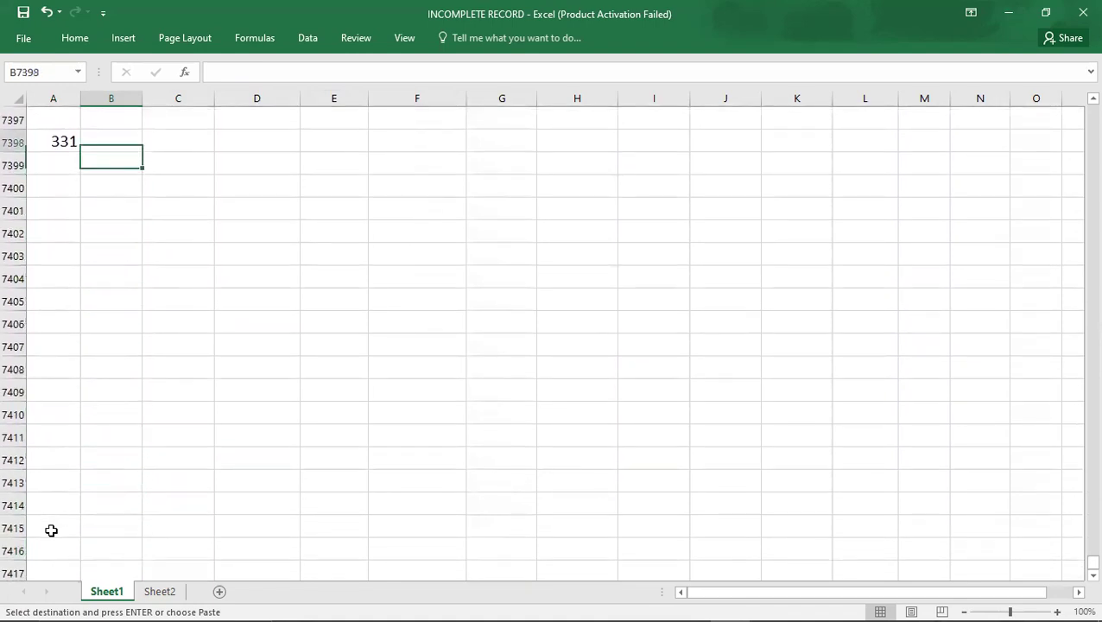
key(ctrl+v)
Clear the old amounts and the question mark from D7398:F7402 of the pasted working.
key(Right)
key(shift+Right)
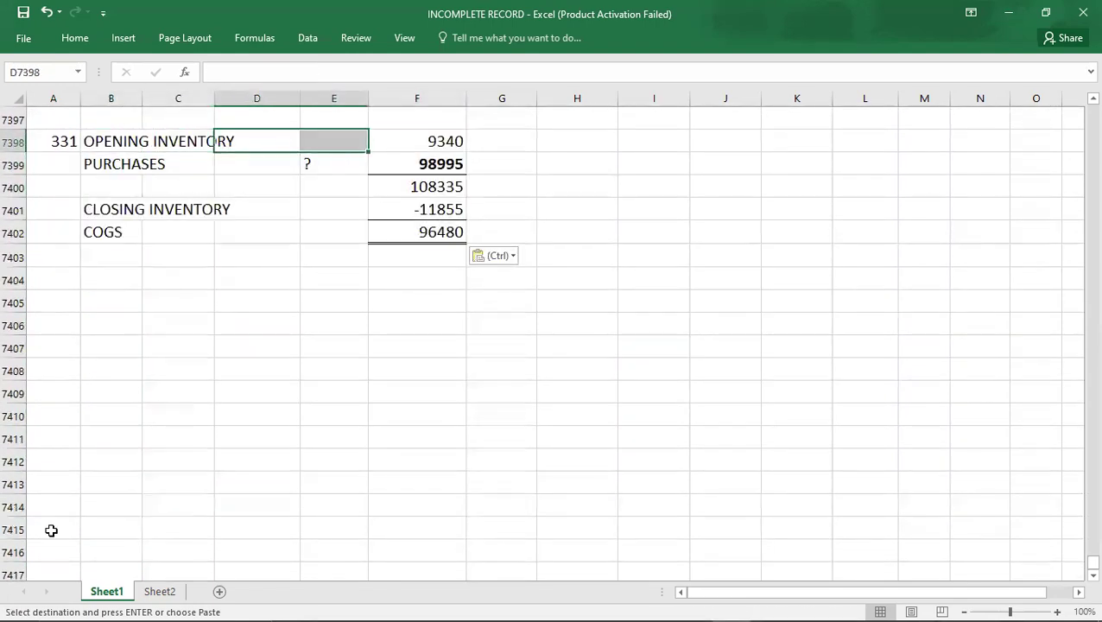
key(shift+Right)
key(shift+Down)
key(shift+Down)
key(shift+Down)
key(shift+Down)
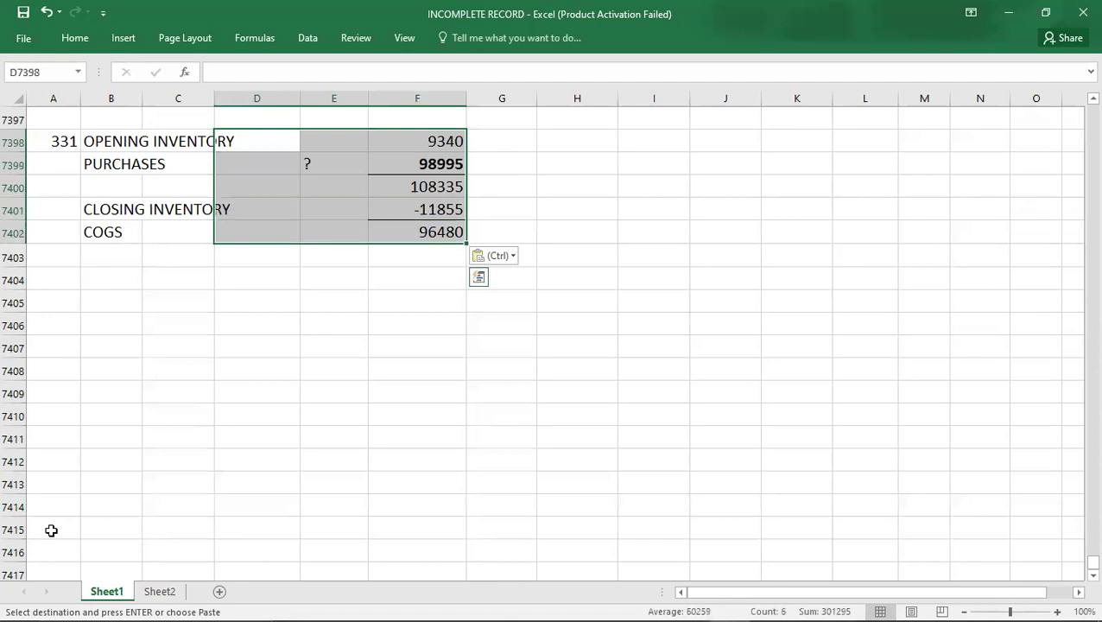
key(Delete)
Look up the opening inventory in question 331 of the FA2-Kit-Kaplan PDF and enter 15740 in F7398 of the worksheet.
key(Right)
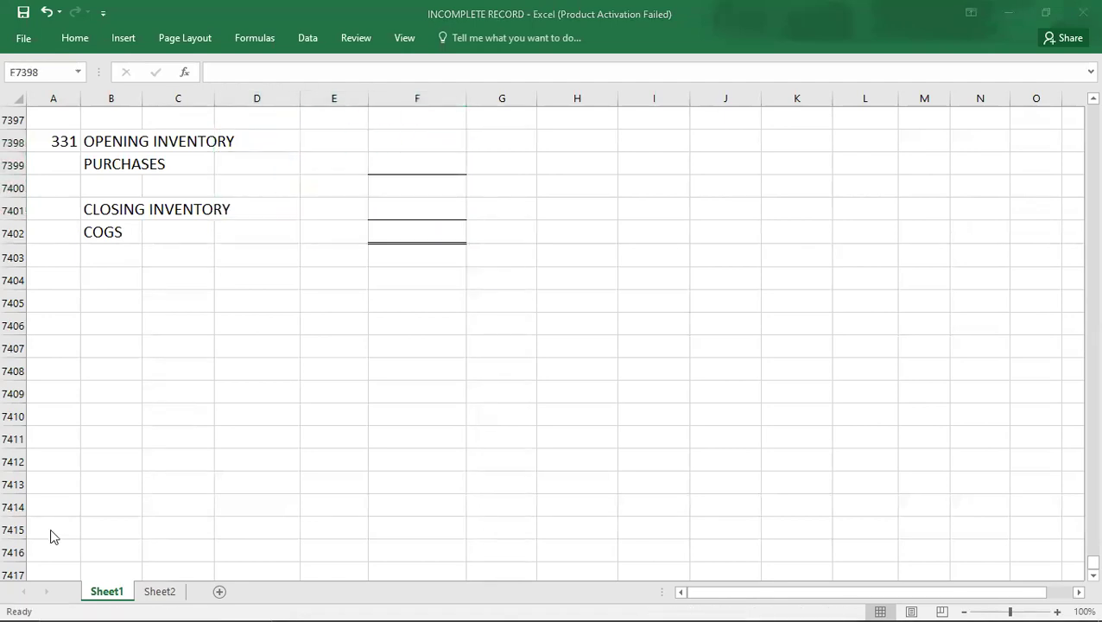
key(alt+Tab)
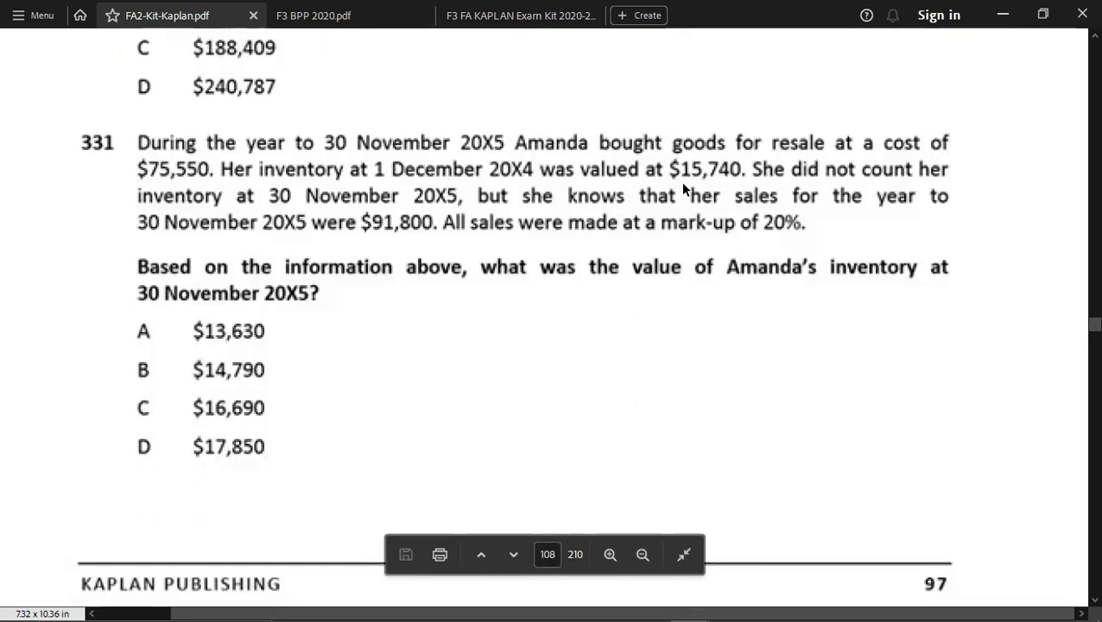
key(alt+Tab)
text(15740)
key(Return)
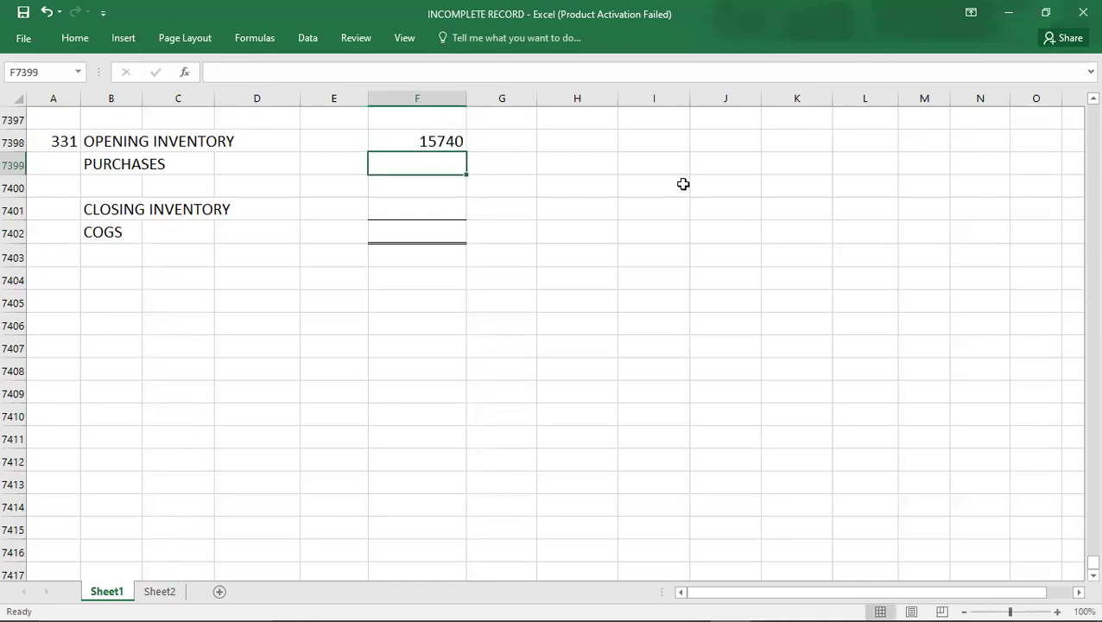
Look up question 331's purchases in the PDF, enter 75550 in F7399 of the worksheet and remove the amount's bold formatting.
key(alt+Tab)
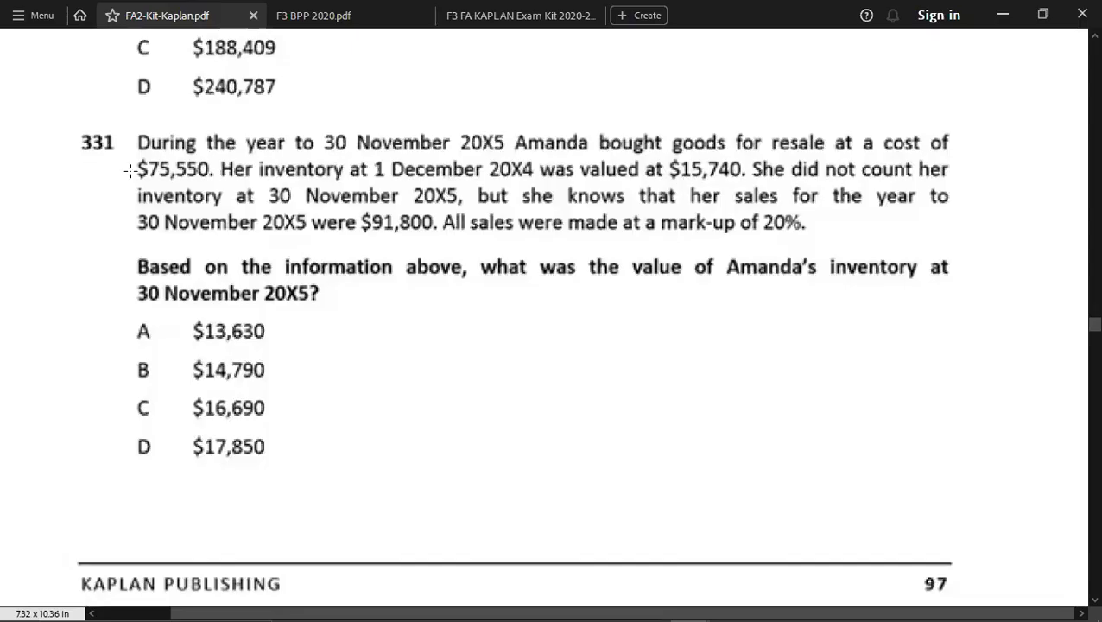
key(alt+Tab)
text(7)
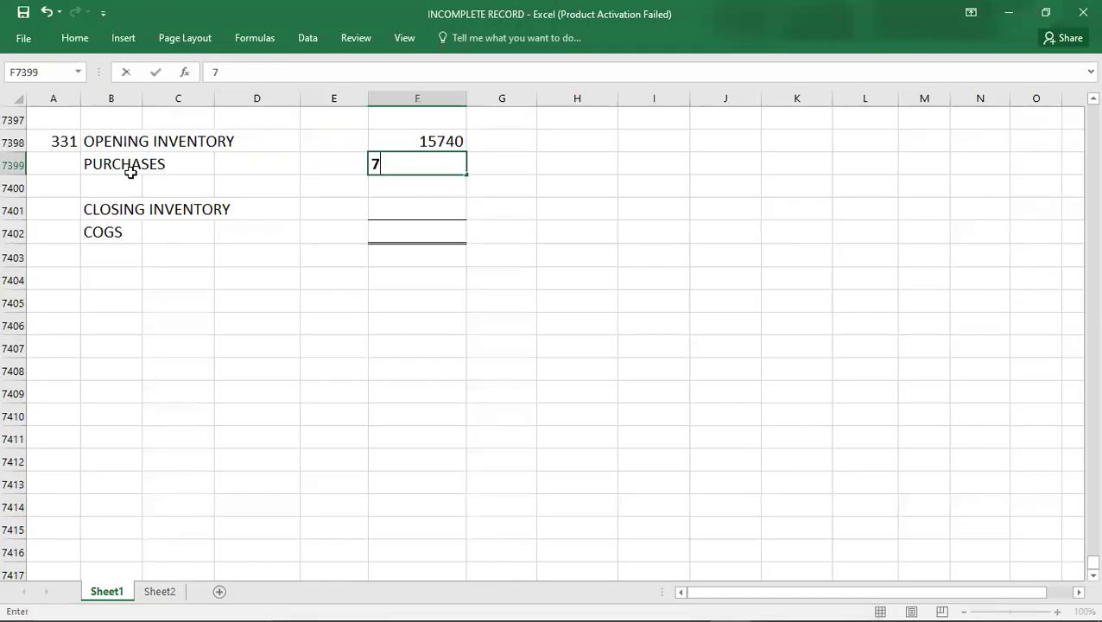
text(5550)
key(Return)
key(Up)
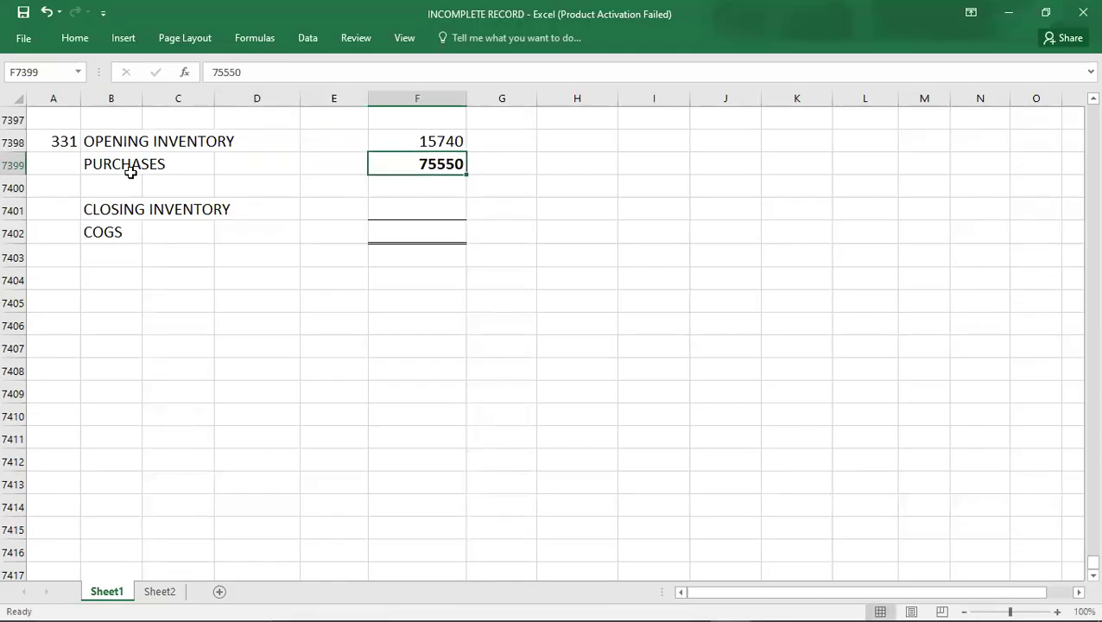
key(shift+Up)
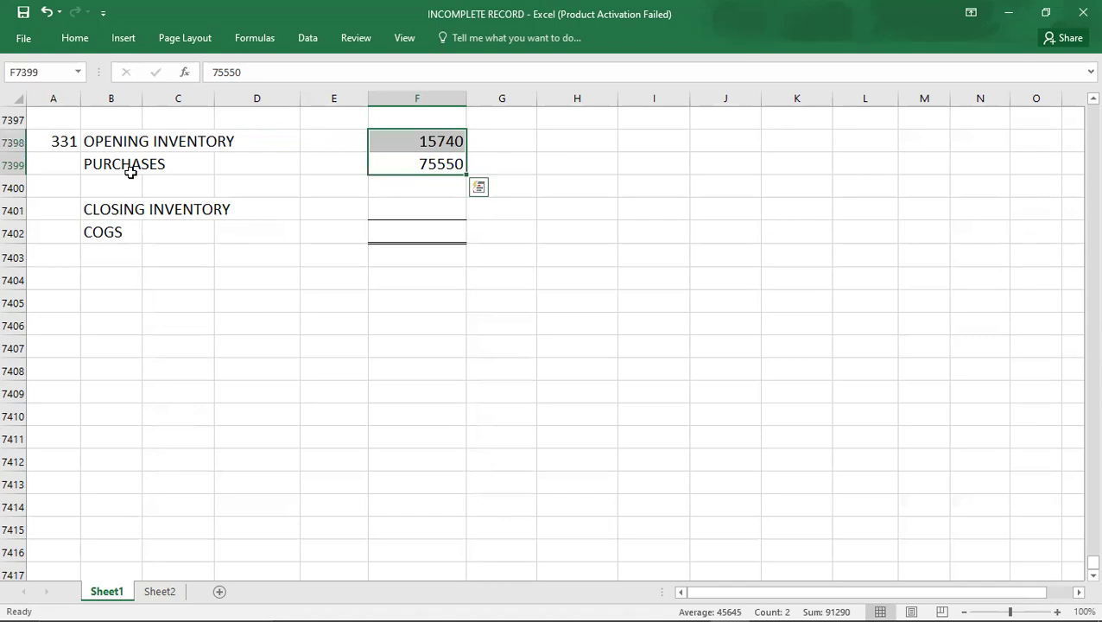
key(Down)
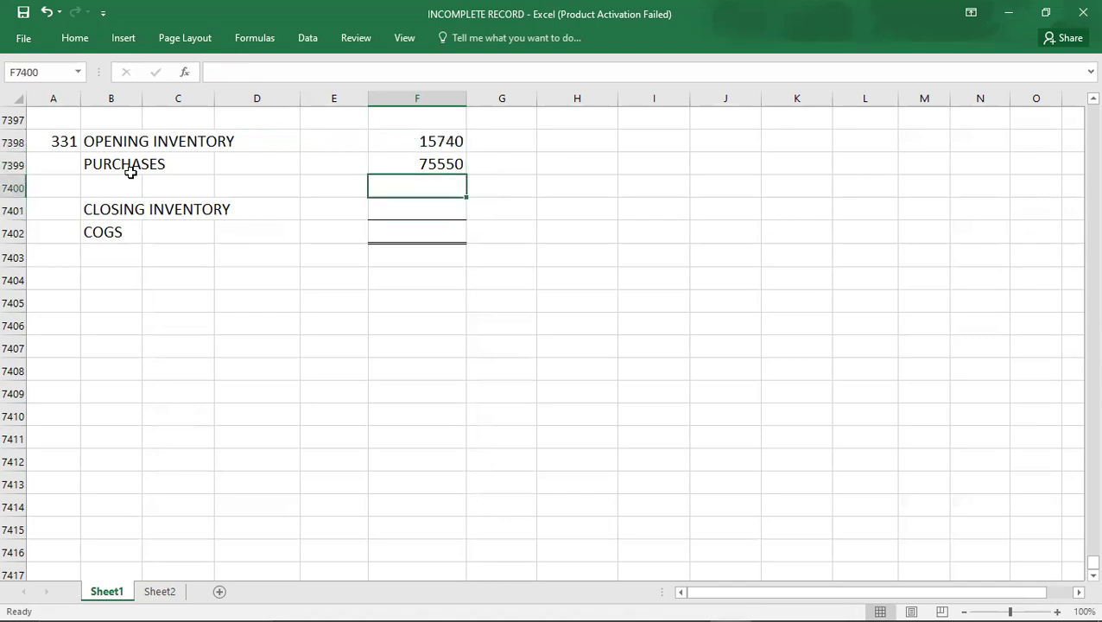
text(*)
text(91)
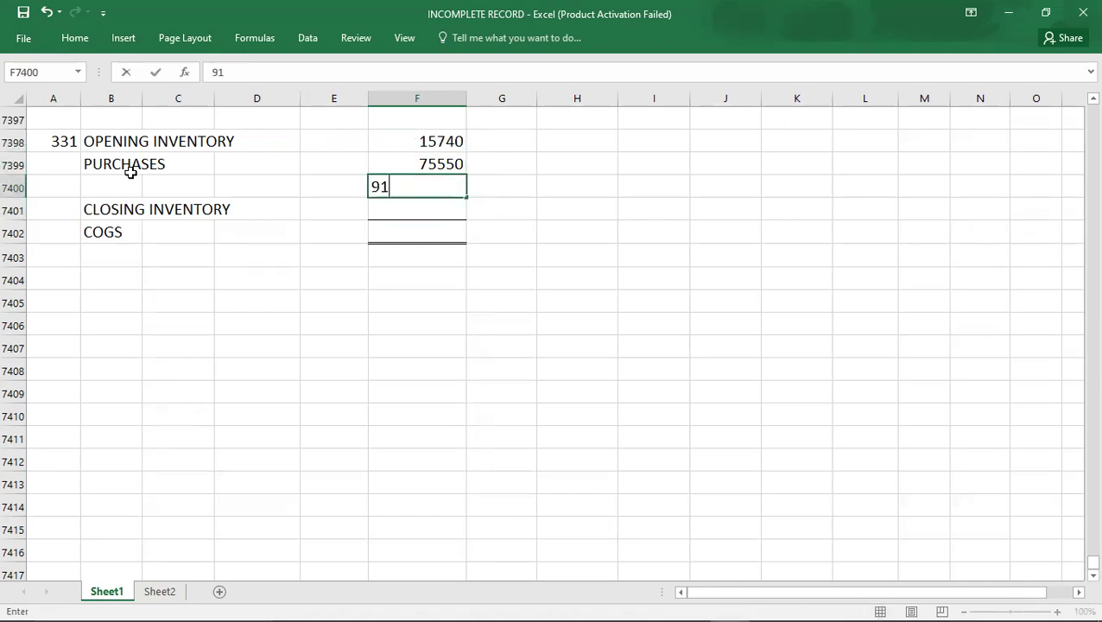
text(920)
key(Return)
key(Up)
key(Up)
key(shift+Up)
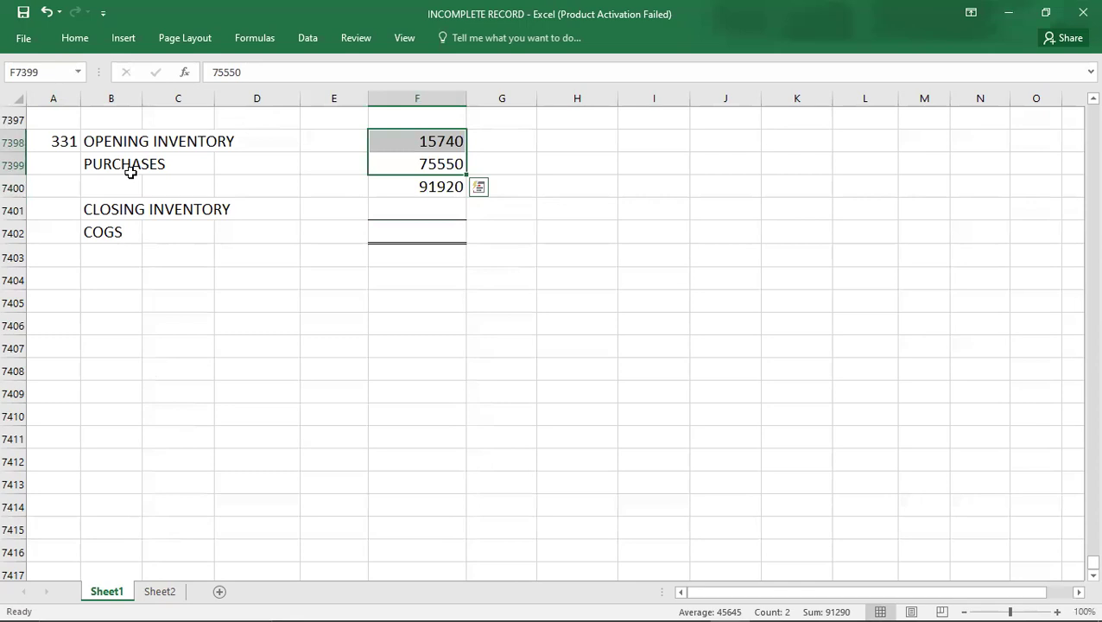
key(shift+Down)
key(Down)
text(*)
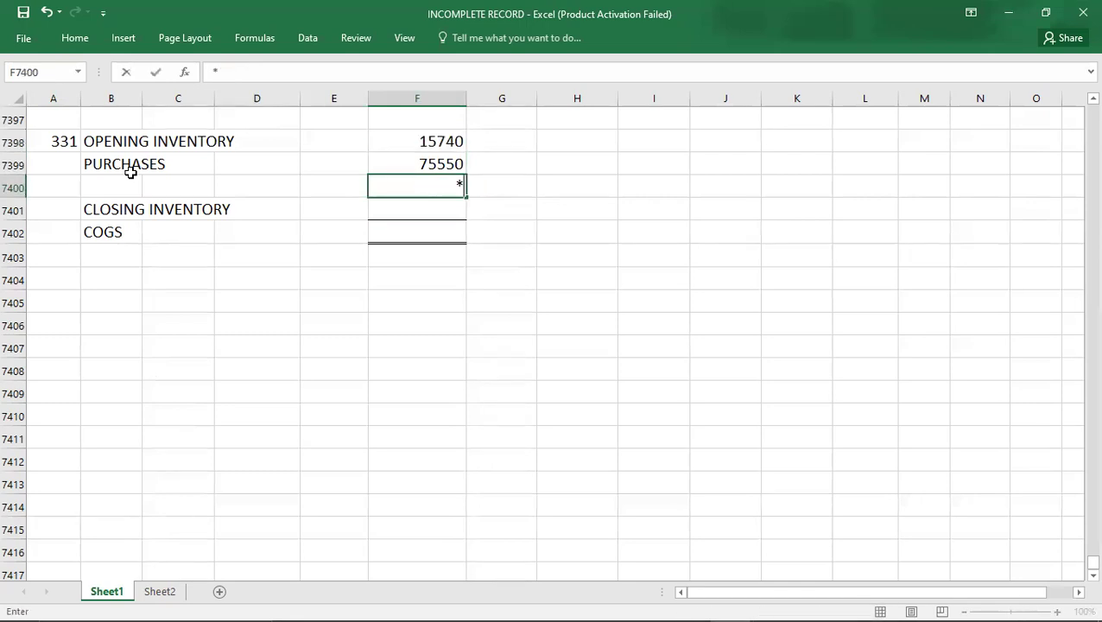
text(1290)
key(Return)
Enter 91290 in F7400 as the total of opening inventory and purchases.
key(Up)
text(*)
key(BackSpace)
text(91290)
key(Return)
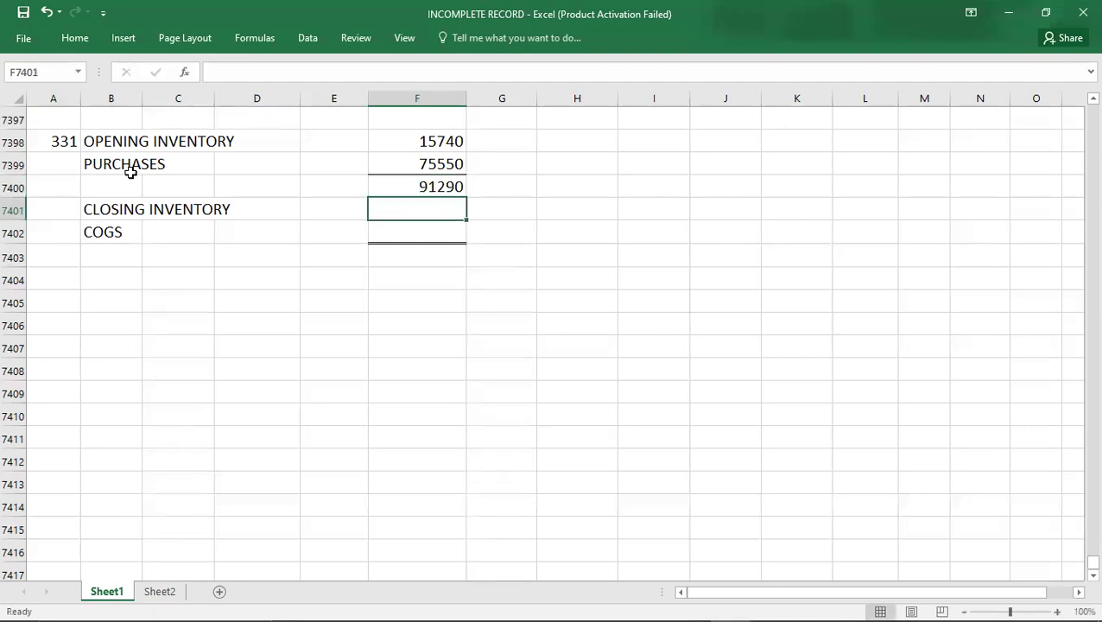
Mark the closing inventory as the unknown figure with ? in E7401.
key(Left)
text(?)
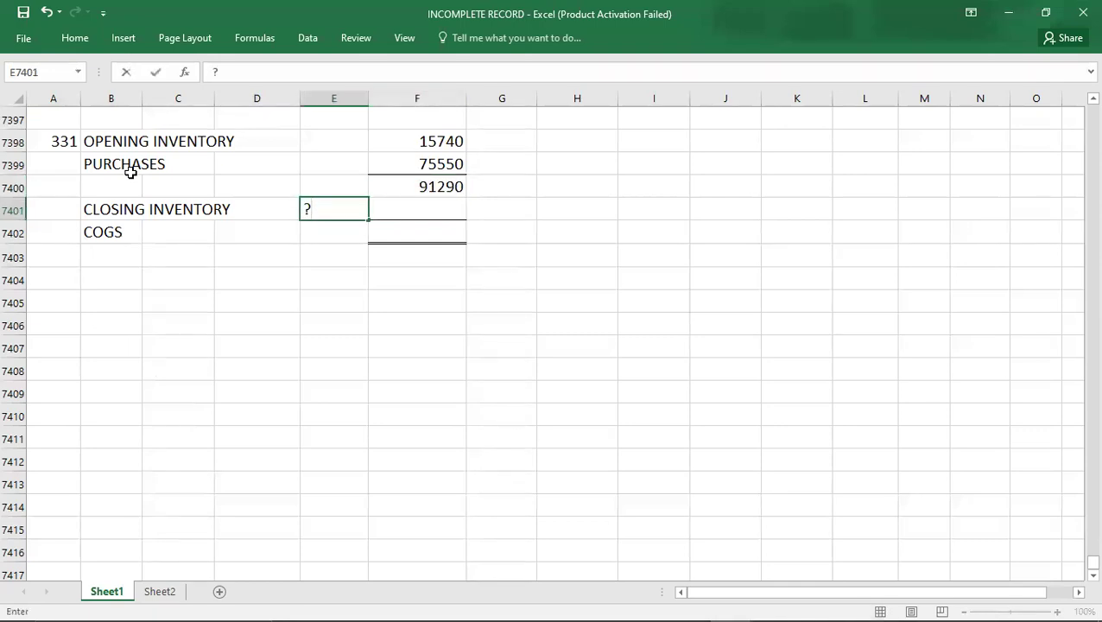
key(Return)
Start a COGS calculation in B7404 with "COGS = 91800", taking the sales figure from question 331 in the FA2-Kit-Kaplan PDF.
key(Down)
key(Down)
key(Left)
key(Left)
key(Left)
text(COGS )
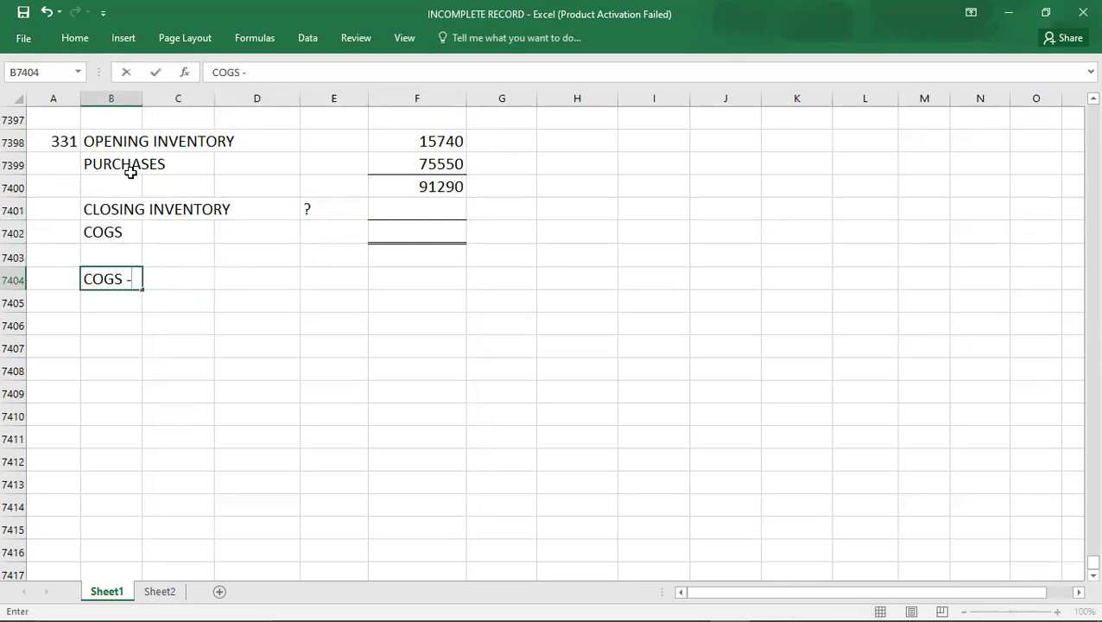
text(=)
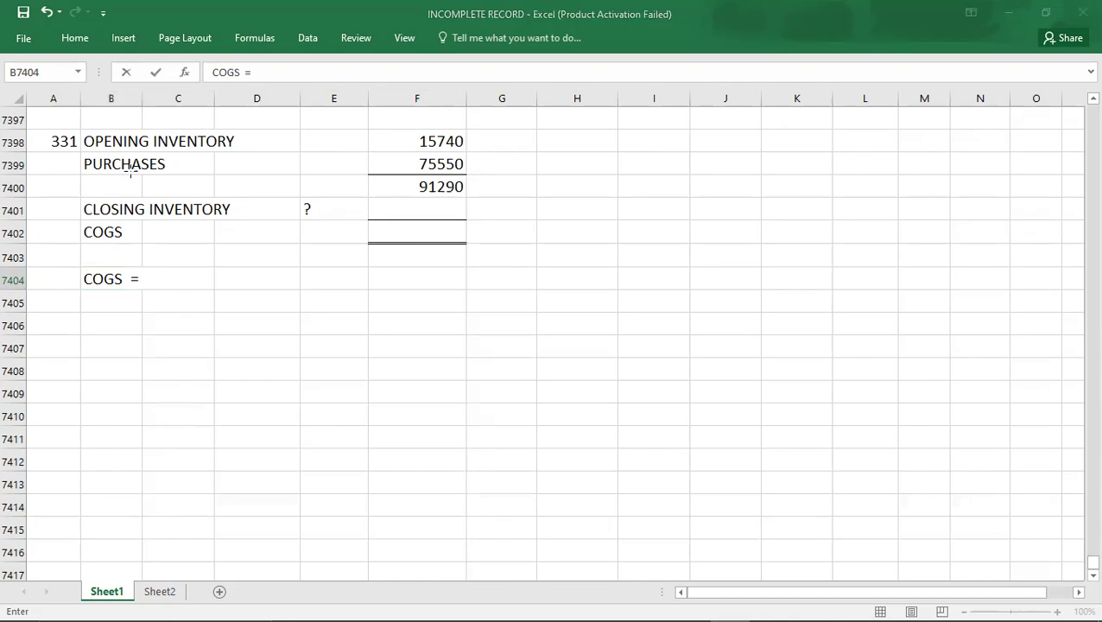
key(alt+Tab)
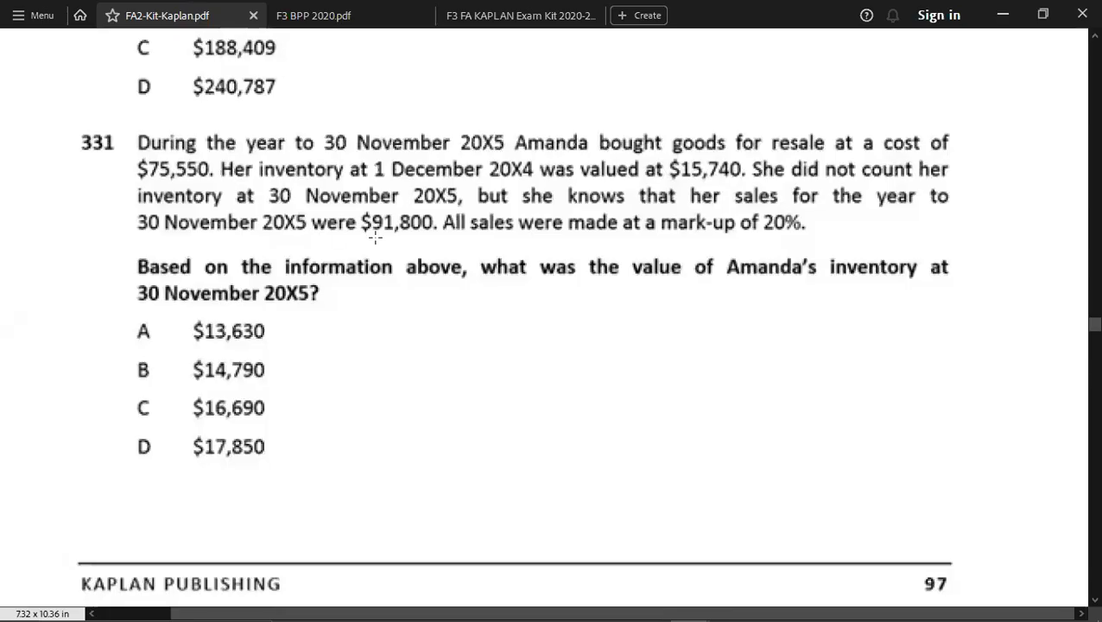
key(alt+Tab)
text(91800)
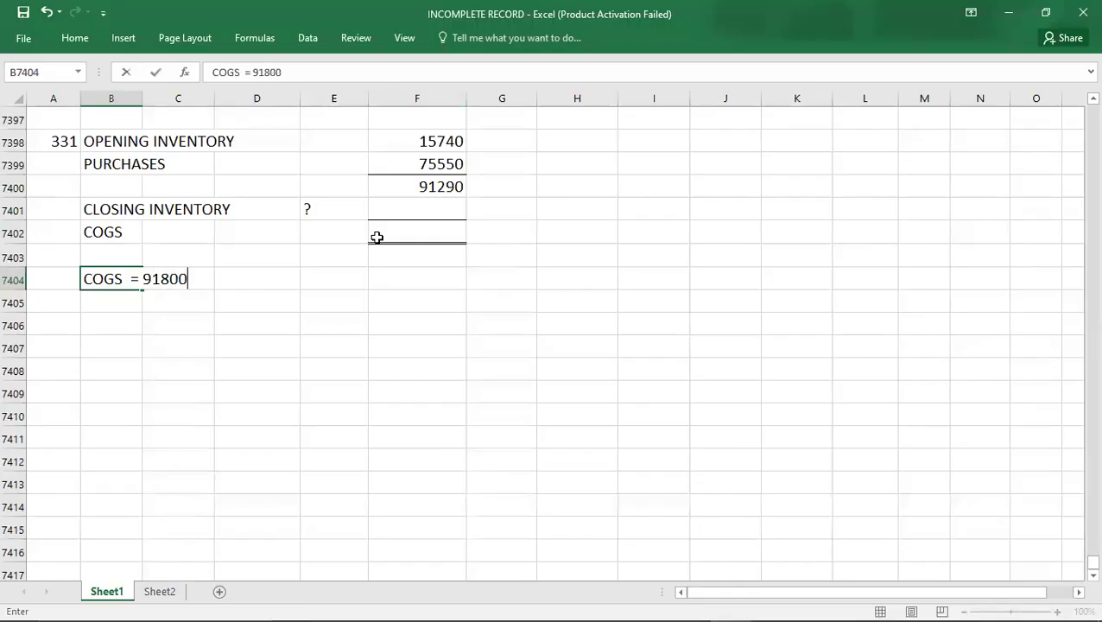
Check question 331's mark-up in the PDF and complete the B7404 calculation text with "*100/120 =".
key(alt+Tab)
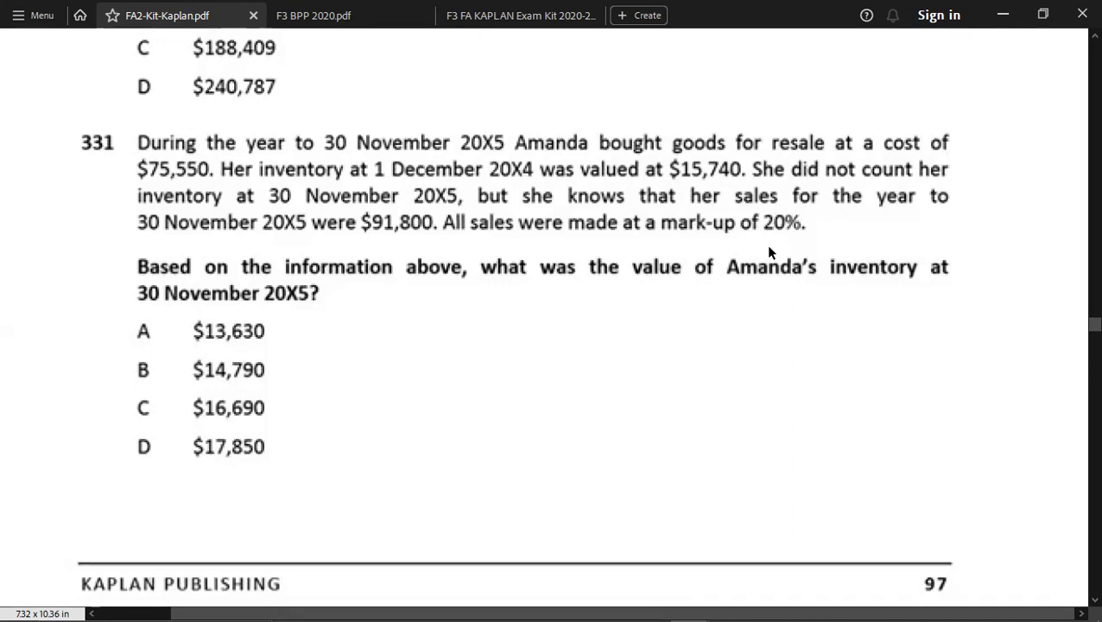
key(alt+Tab)
text(00/10)
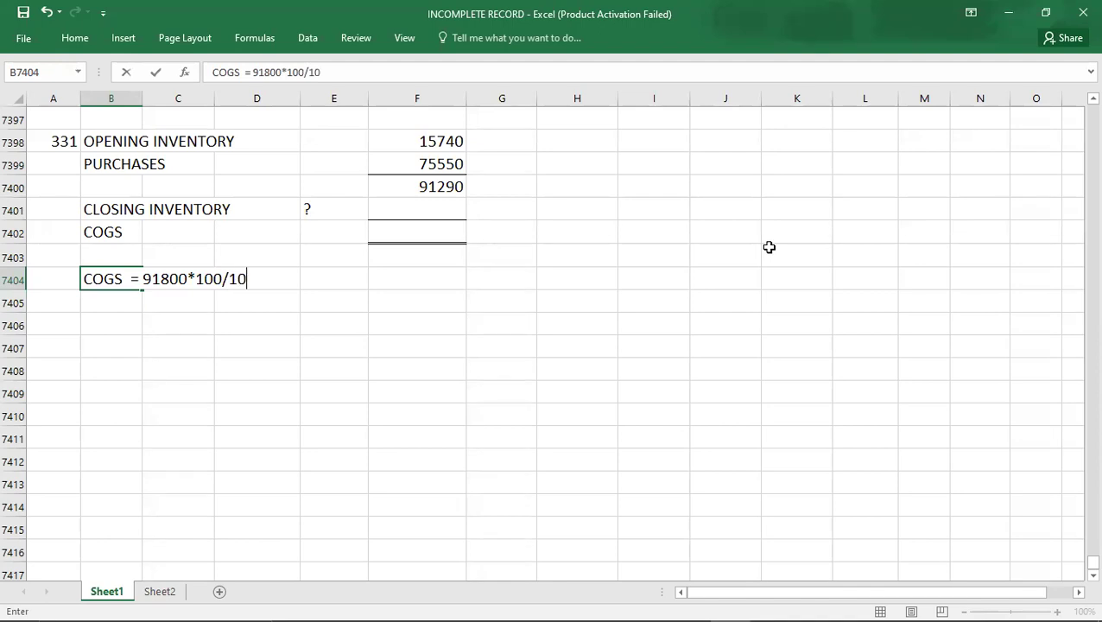
key(BackSpace)
key(BackSpace)
text(120 =)
Enter 76500 as the calculation's result in E7404 and as the COGS amount in F7402.
key(Right)
key(Right)
key(Right)
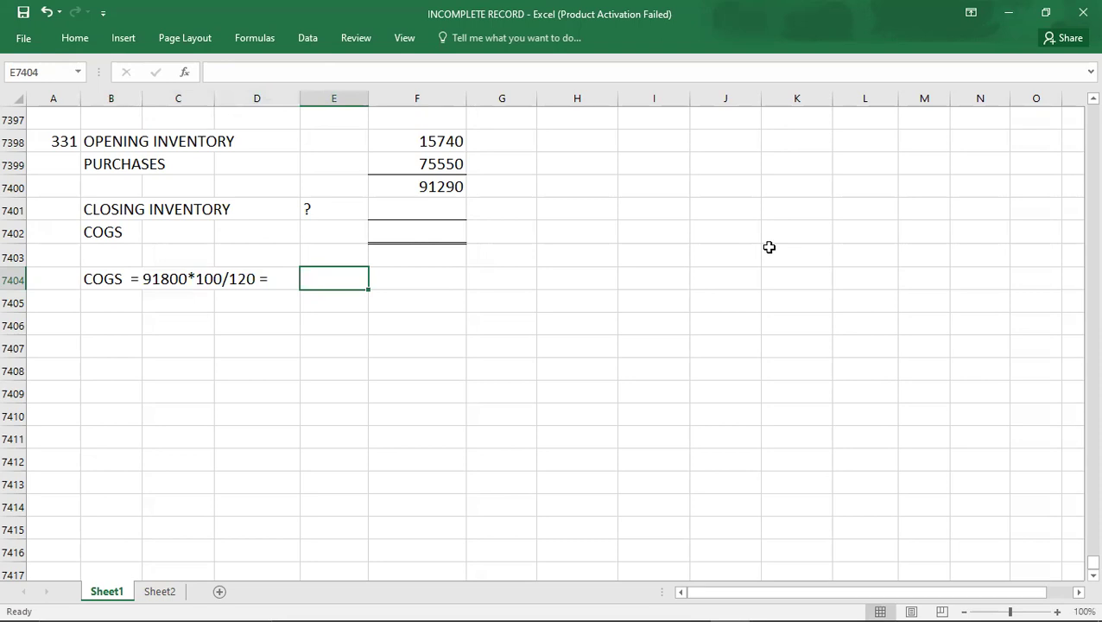
text(76500)
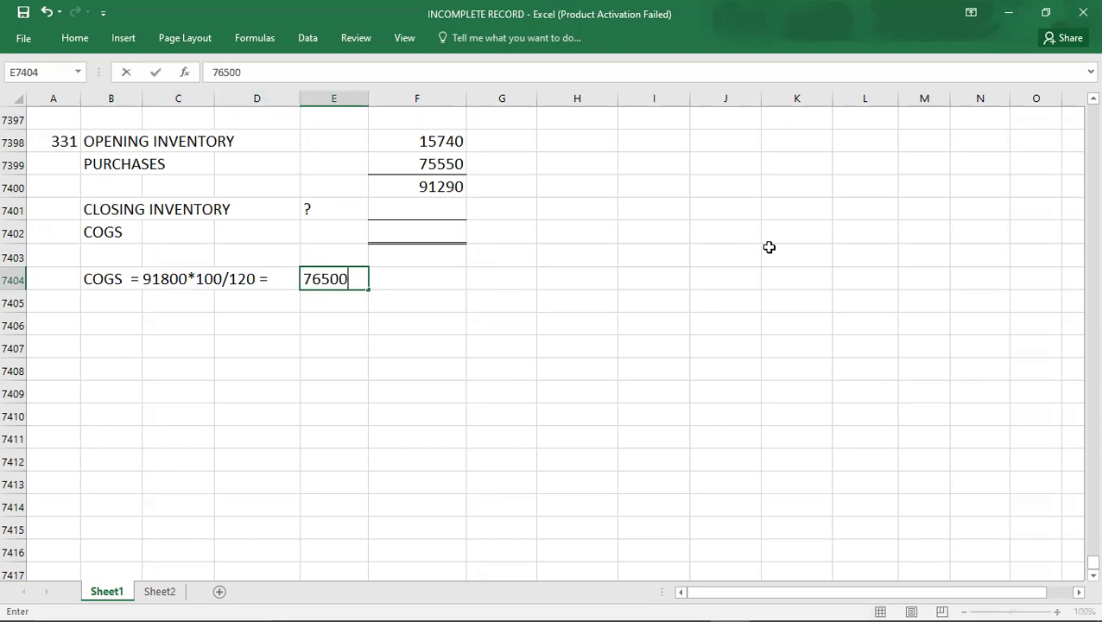
key(Return)
click(451, 226)
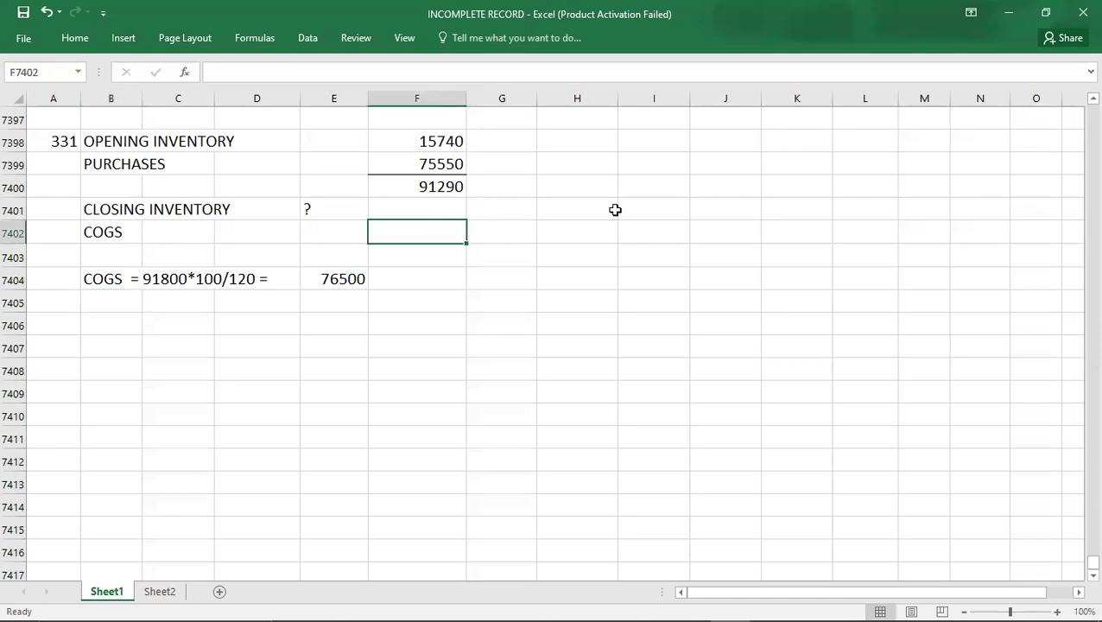
text(76500)
Compare question 331's answer options in the PDF and enter 14790 as the closing inventory in F7401 of the worksheet.
key(Up)
key(Up)
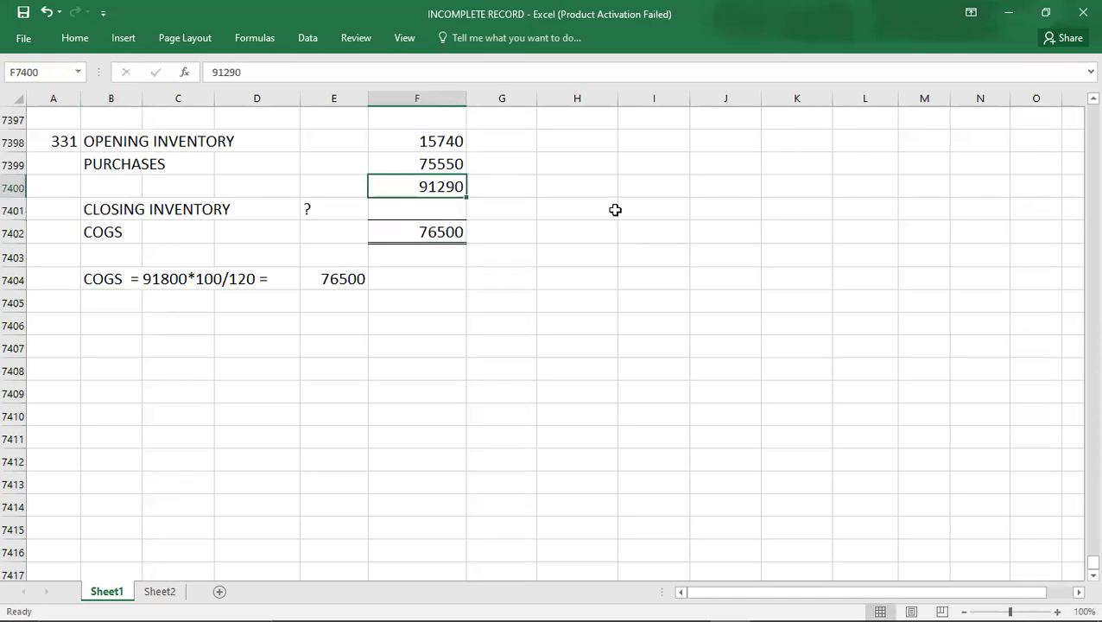
key(shift+Down)
key(shift+Down)
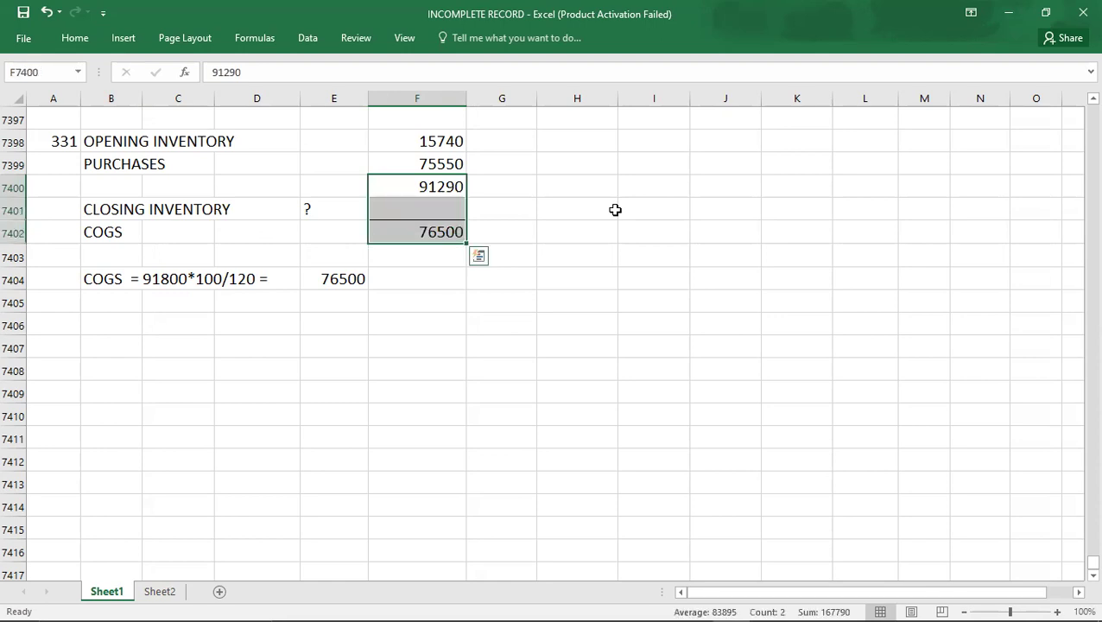
key(shift+Up)
key(shift+Up)
key(Down)
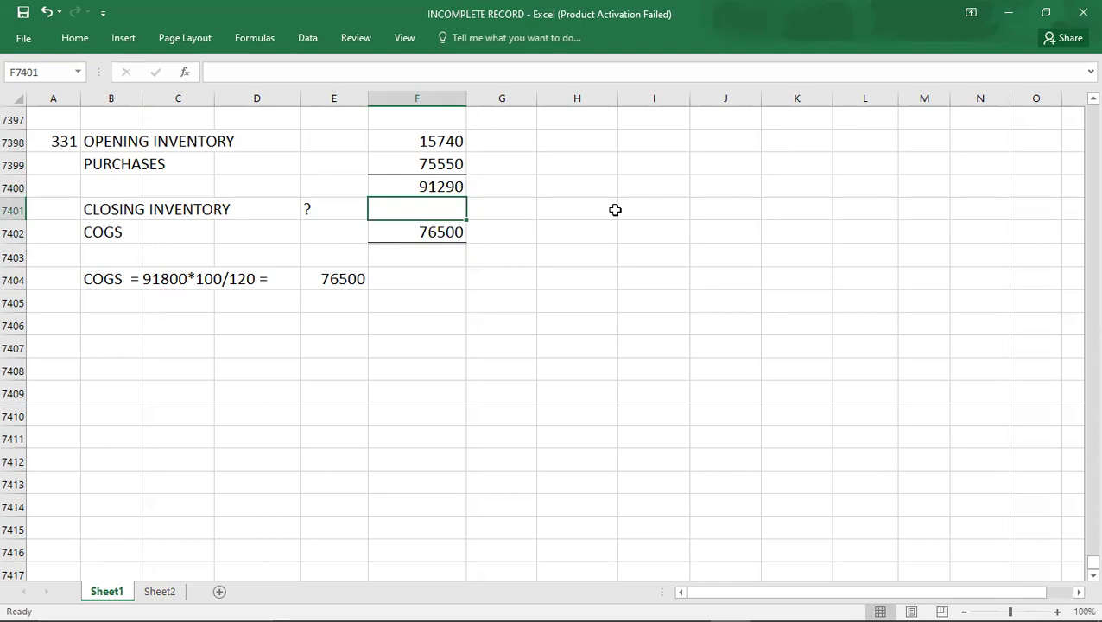
text(14)
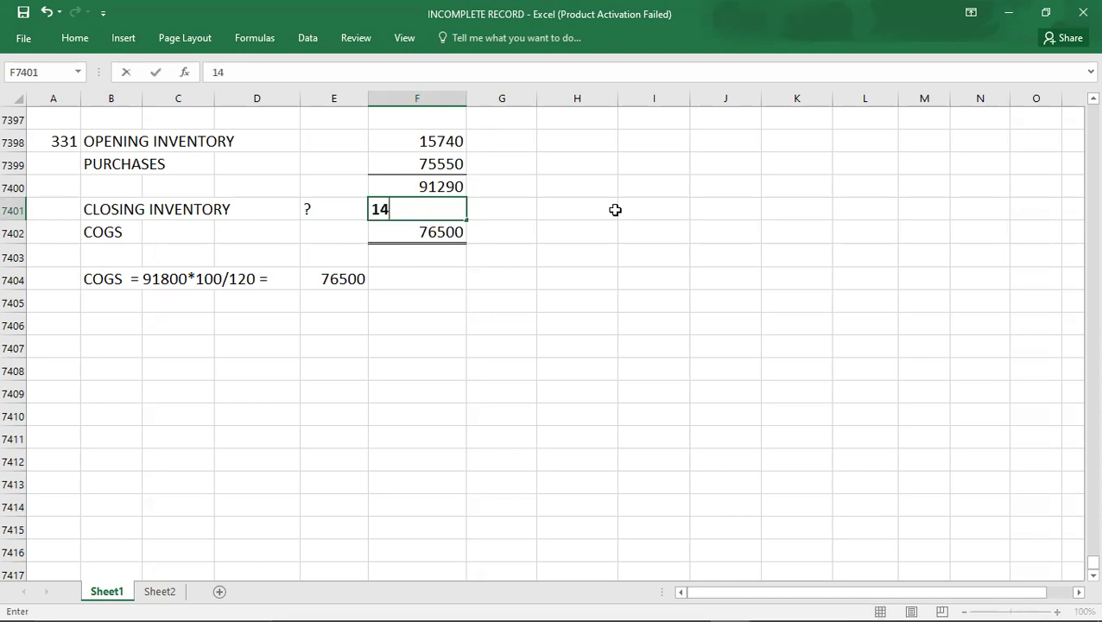
key(alt+Tab)
key(alt+Tab)
text(790)
key(Return)
Check the option letter in the FA2-Kit-Kaplan PDF and record B as question 331's answer in A7399 of the worksheet.
key(Up)
key(Left)
key(Left)
key(Left)
key(Left)
key(Left)
key(Up)
key(Up)
key(alt+Tab)
key(alt+Tab)
text(B)
key(Return)
Check the next question number in the FA2-Kit-Kaplan PDF and enter 334 in A7406 of the worksheet.
key(Down)
key(Down)
key(Down)
key(Down)
key(Down)
key(Down)
key(Down)
key(Up)
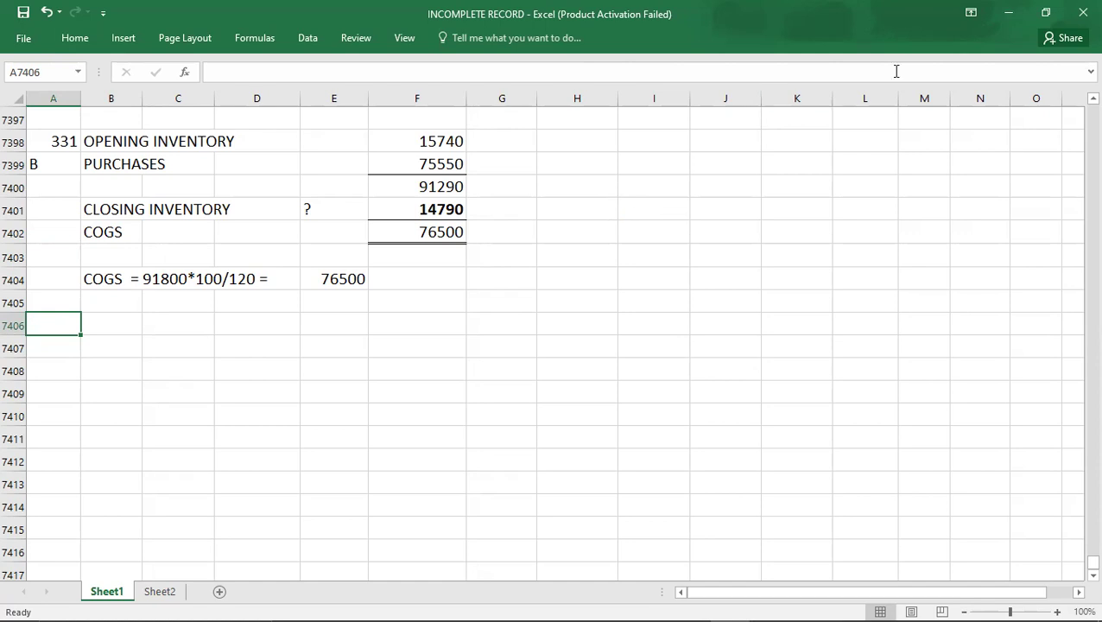
key(alt+Tab)
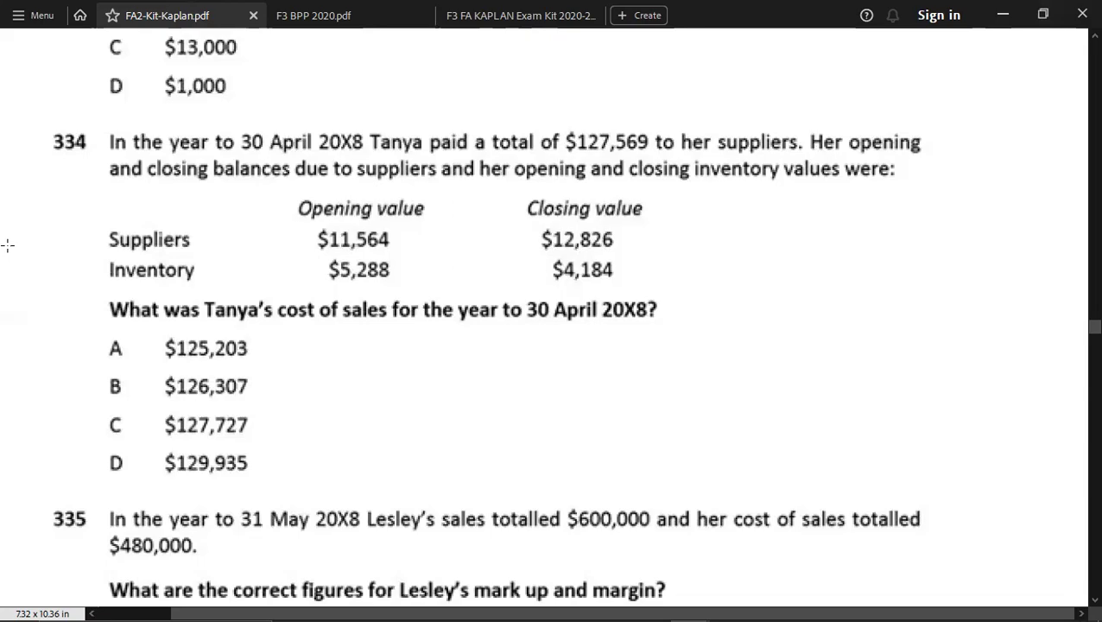
key(alt+Tab)
key(Down)
key(Down)
key(Up)
key(alt+Tab)
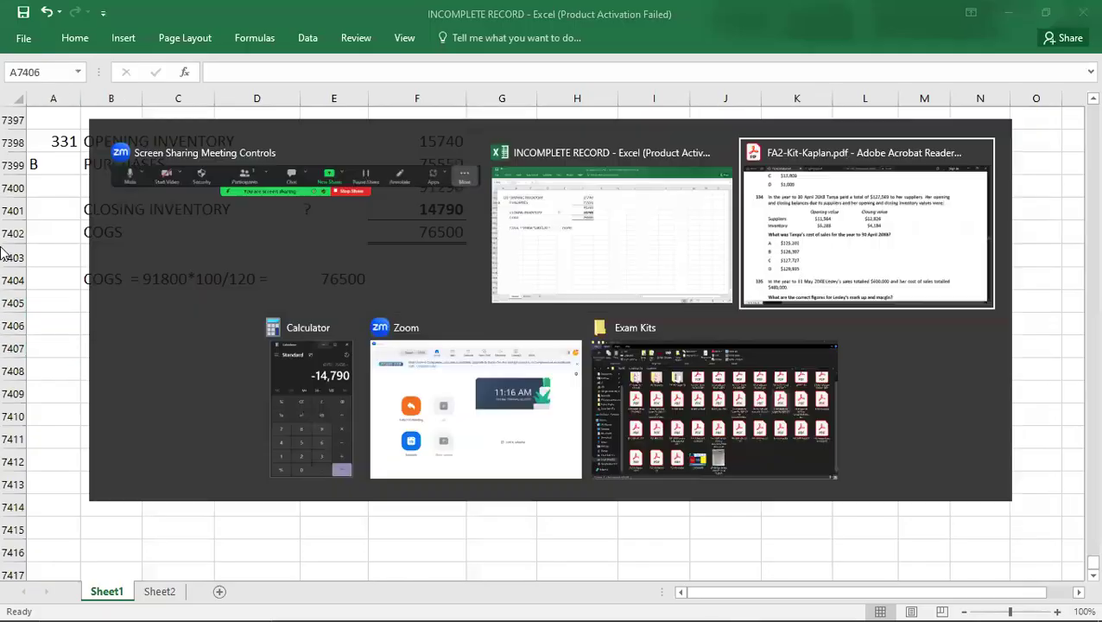
key(alt+Tab)
key(alt+Tab)
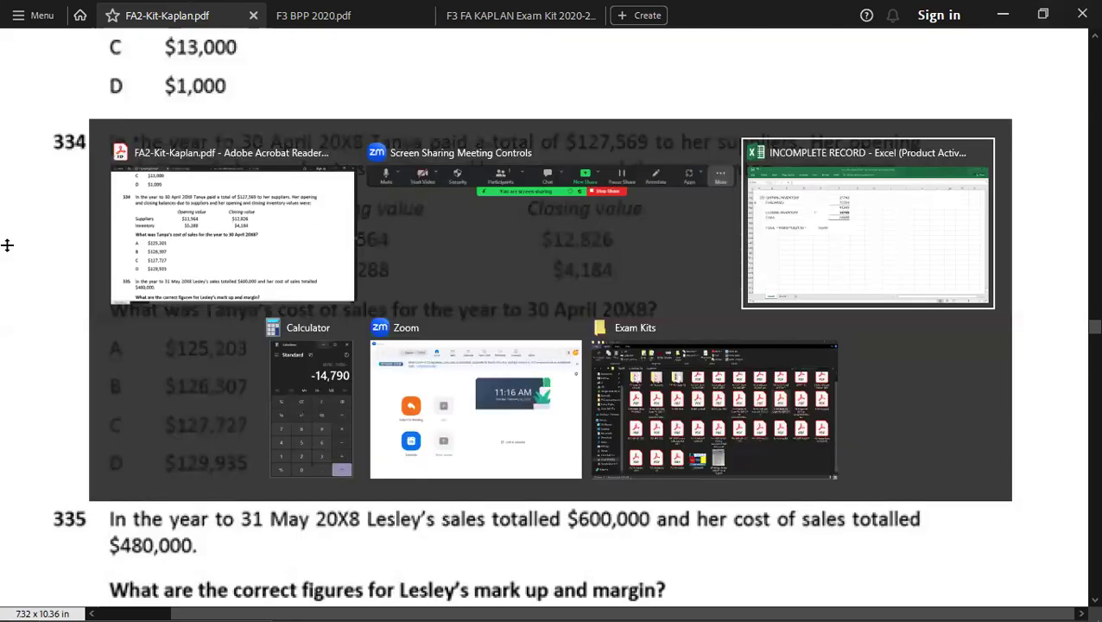
text(334)
key(Return)
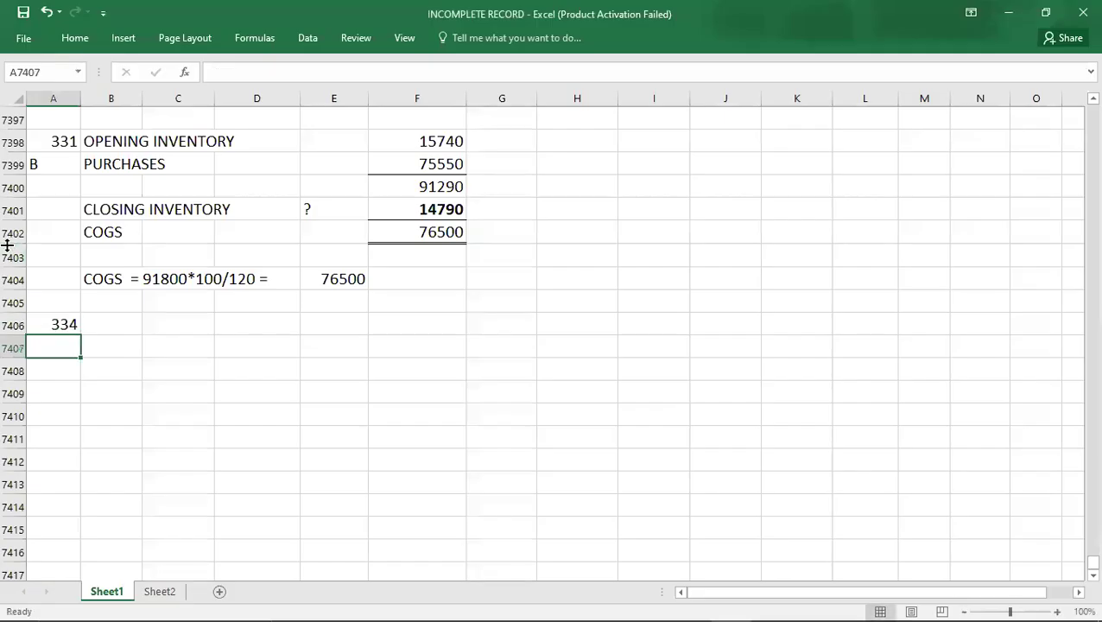
Copy question 331's inventory and COGS layout from B7398:F7402 and paste it at B7406 for question 334.
key(Up)
key(Right)
key(Up)
key(Up)
key(Up)
key(Up)
key(Up)
key(Up)
key(Up)
key(Up)
key(shift+Right)
key(shift+Right)
key(shift+Right)
key(shift+Right)
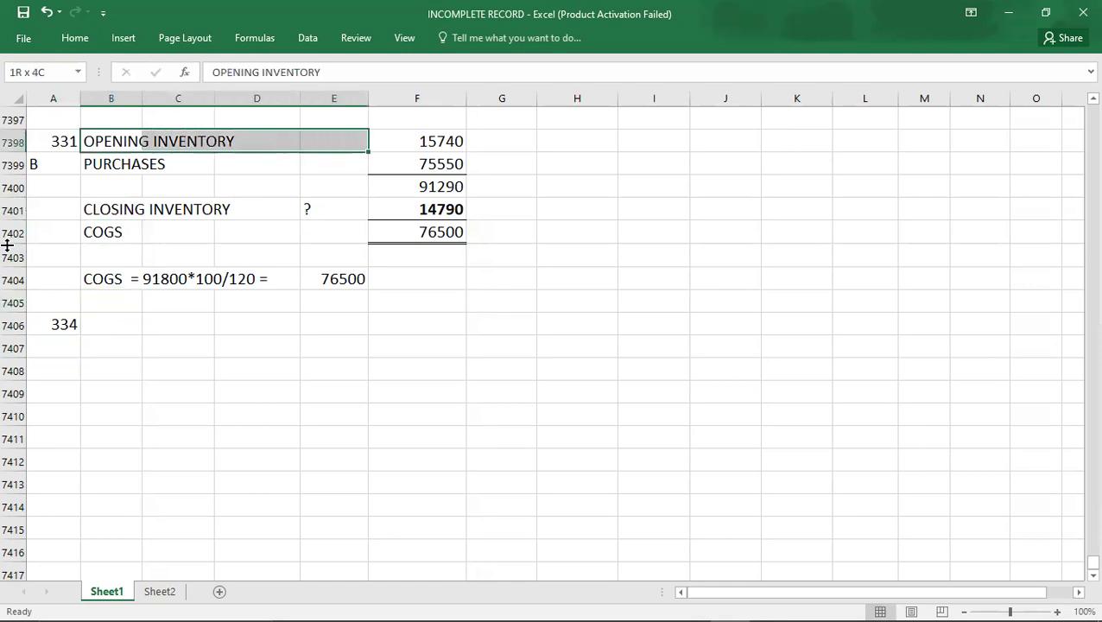
key(shift+Down)
key(shift+Down)
key(shift+Down)
key(shift+Down)
key(Return)
key(ctrl+c)
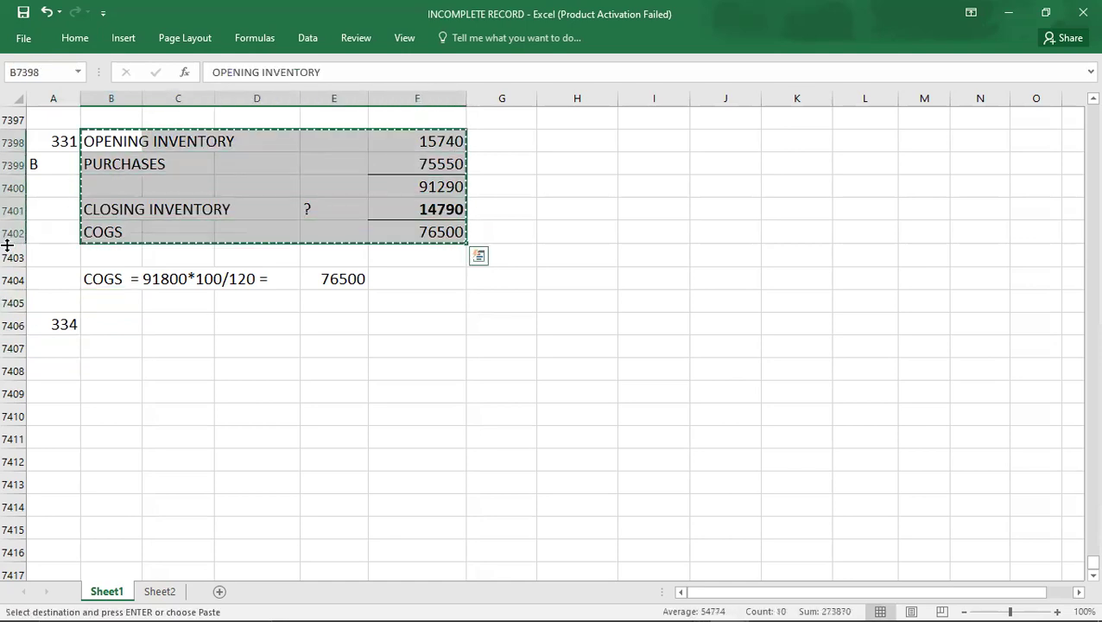
key(Down)
key(Down)
key(Down)
key(Down)
key(Down)
key(Down)
key(Down)
key(Down)
key(Up)
key(ctrl+v)
Clear the copied amounts and question mark beside question 334's labels, and enter "?" next to COGS in E7410.
key(Right)
key(Right)
key(Right)
key(shift+Right)
key(shift+Right)
key(shift+Down)
key(shift+Down)
key(shift+Down)
key(shift+Down)
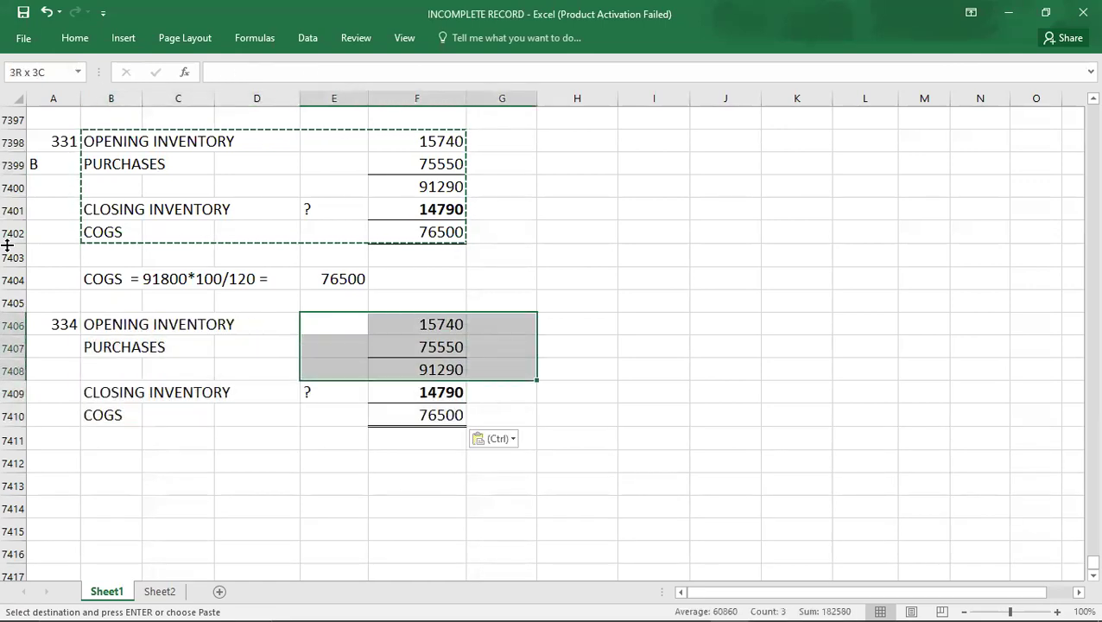
key(Delete)
key(Down)
key(Down)
key(Down)
key(Down)
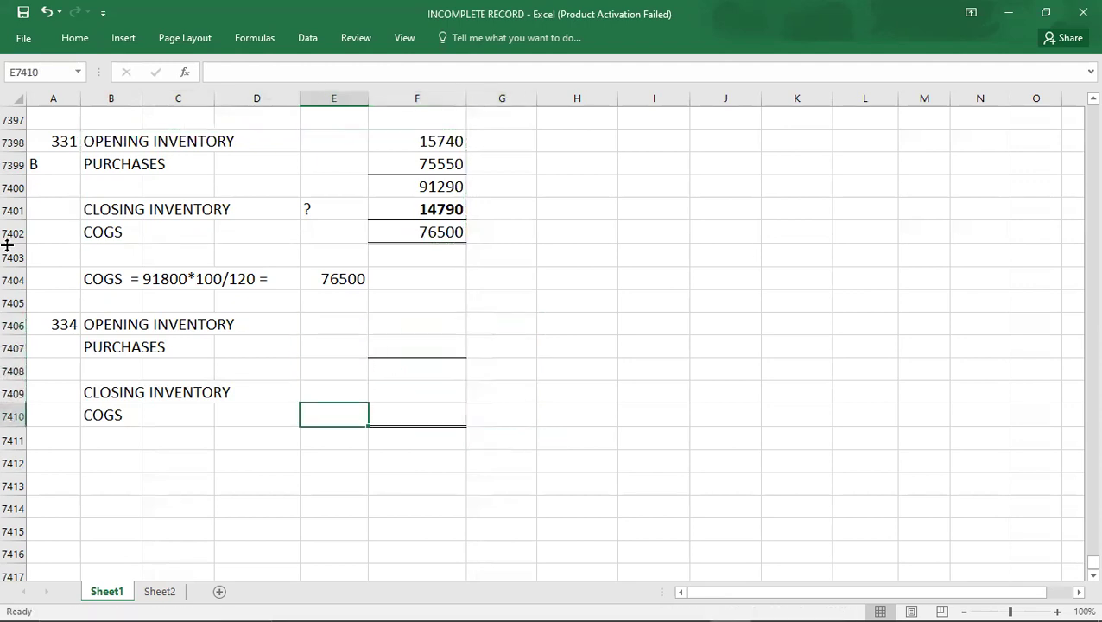
text(?)
key(Up)
Look up question 334's opening inventory in the PDF and enter 5288 in F7406 of the worksheet.
key(Up)
key(Up)
key(Up)
key(Right)
key(Down)
key(Down)
key(Down)
key(Down)
key(Down)
key(Down)
key(Down)
key(Down)
key(Down)
key(Down)
key(Down)
key(Down)
key(Down)
key(Down)
key(Down)
key(Down)
key(Down)
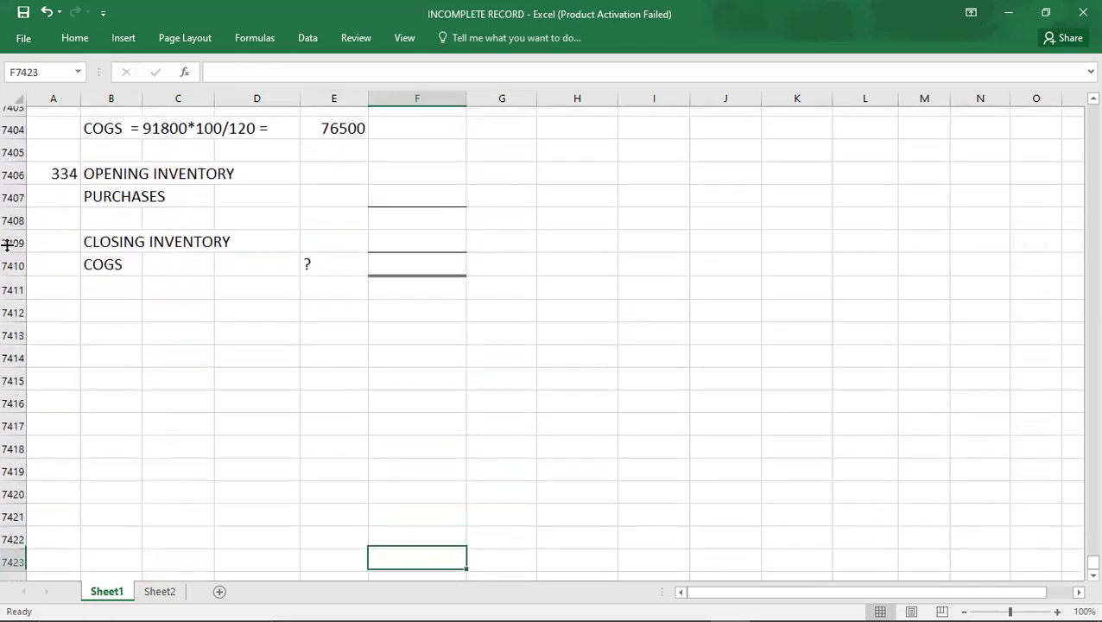
key(Up)
key(Up)
key(Up)
key(Up)
key(Up)
key(Up)
key(Up)
key(Up)
key(Up)
key(Up)
key(Up)
key(Up)
key(Up)
key(Up)
key(Up)
key(Up)
key(Up)
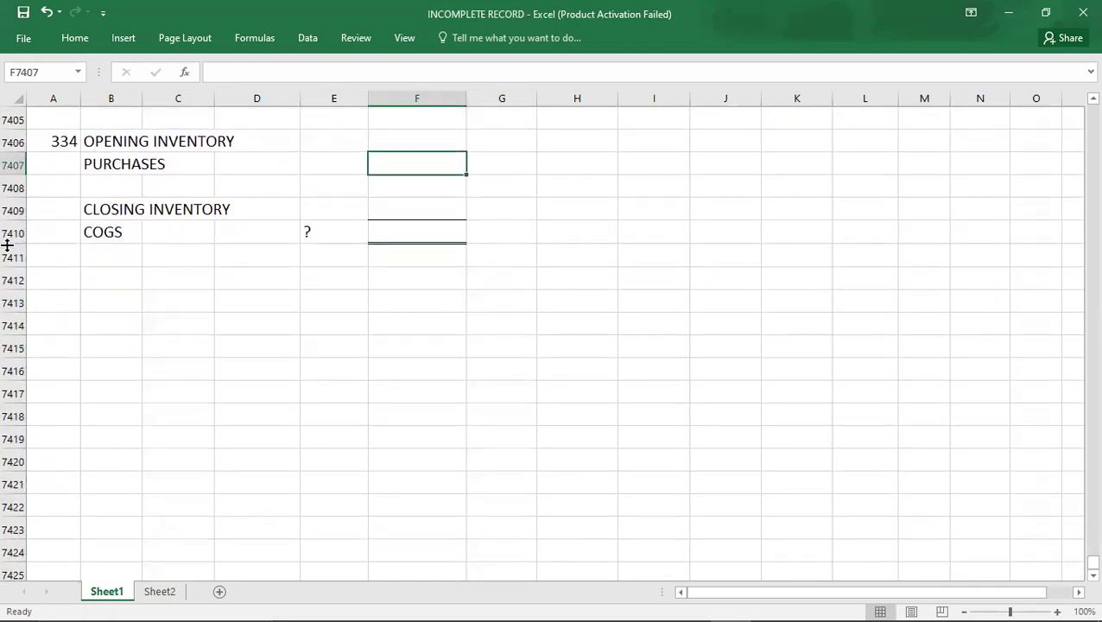
key(alt+Tab)
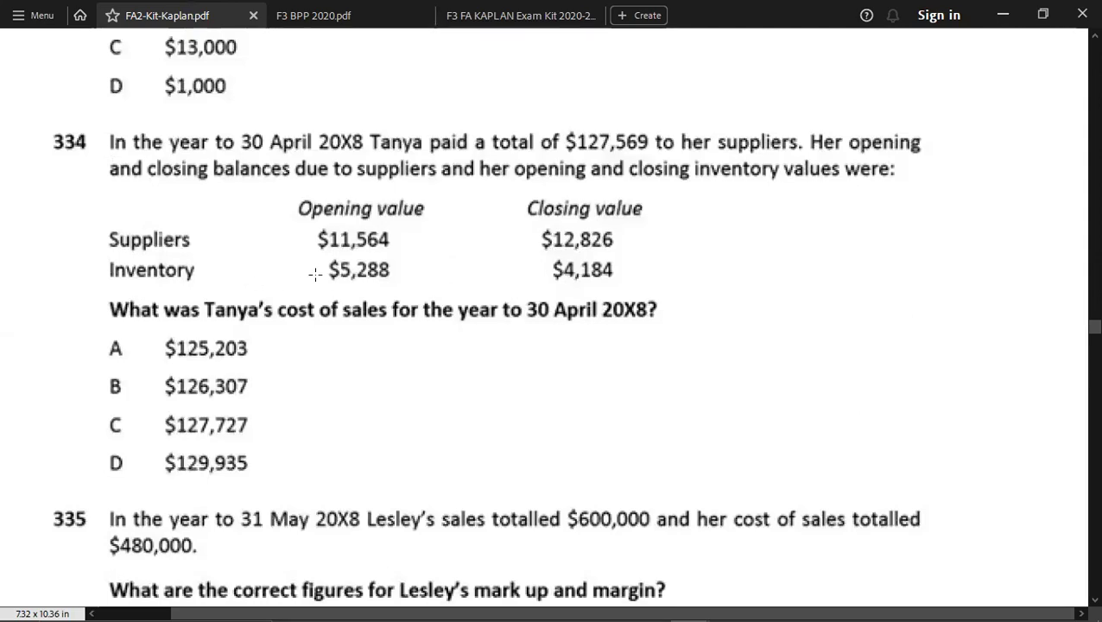
key(alt+Tab)
text(5288)
key(Return)
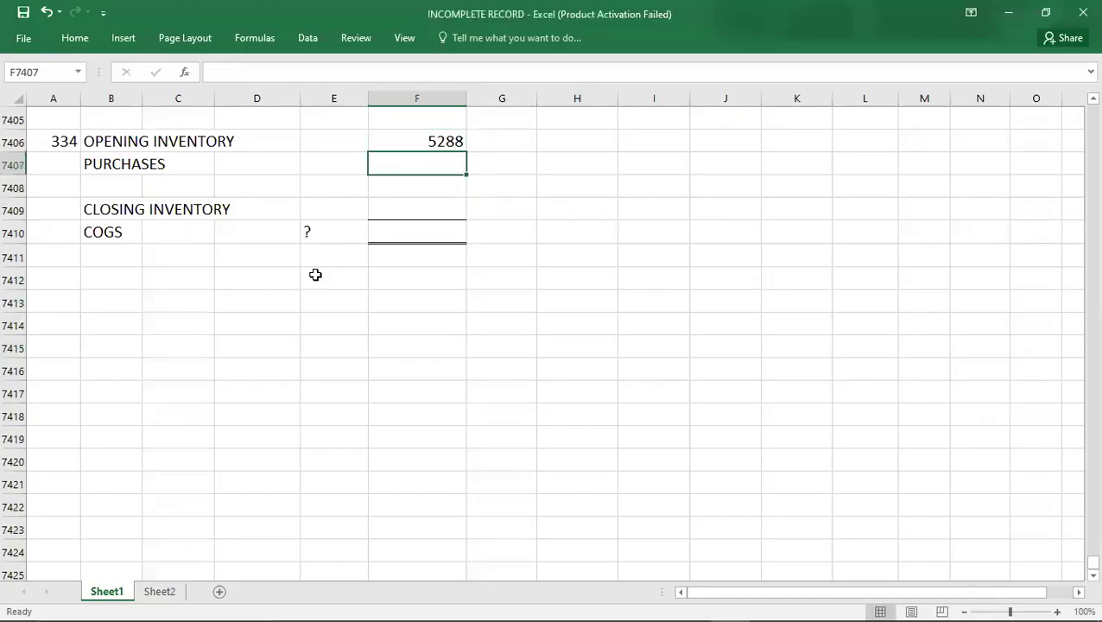
Look up question 334's closing inventory in the PDF, enter -4184 in F7409 and remove its bold formatting.
key(alt+Tab)
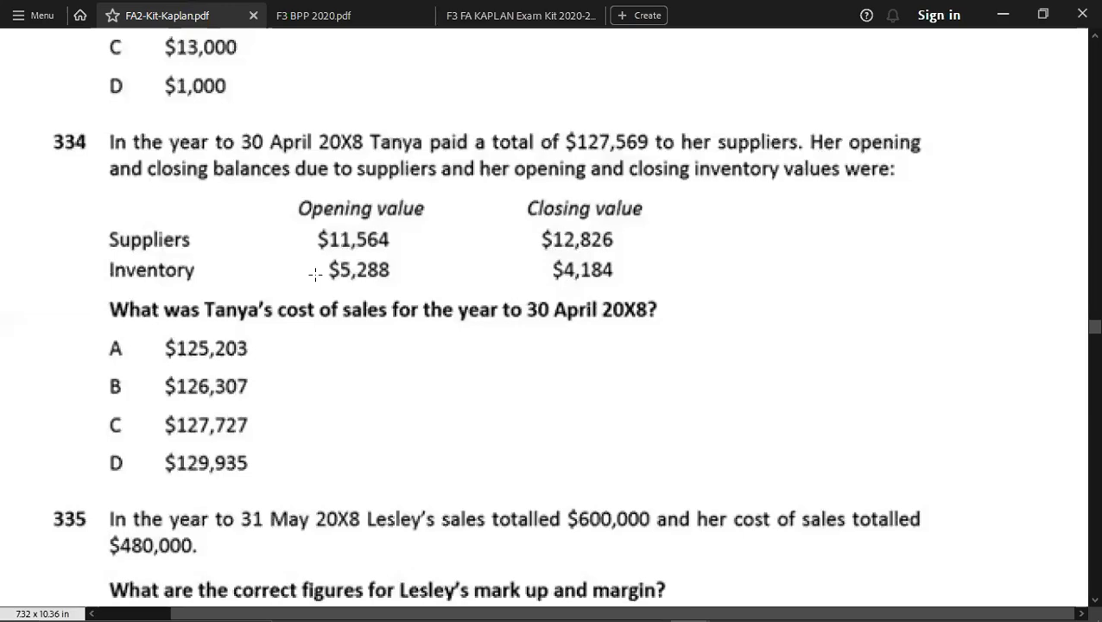
key(alt+Tab)
drag(430, 189, 420, 205)
click(420, 205)
text(-)
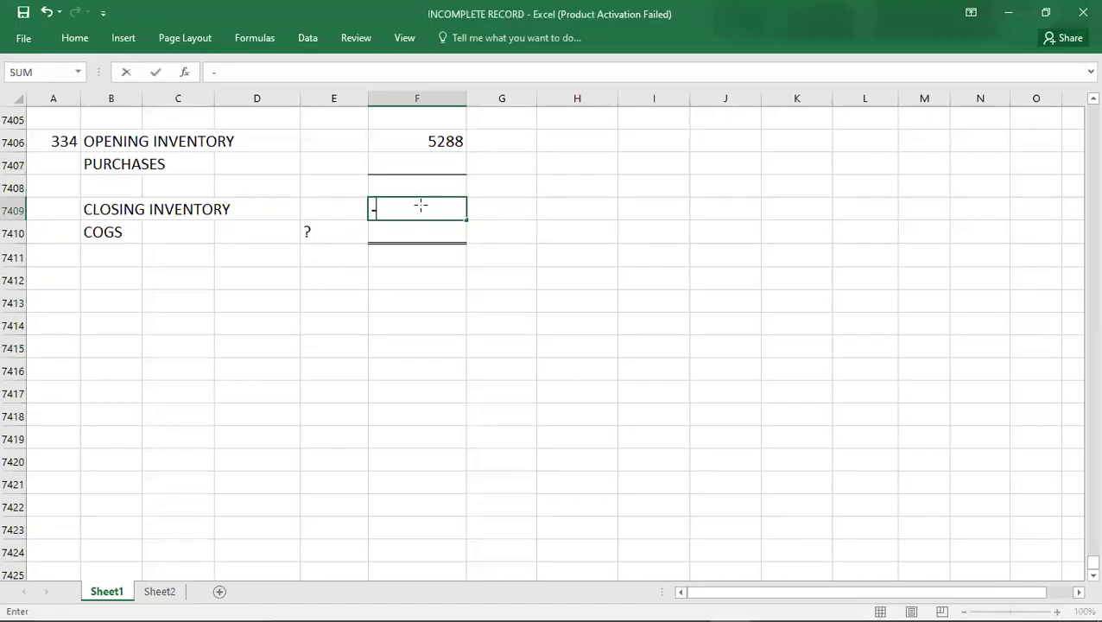
key(alt+Tab)
key(alt+Tab)
text(4184)
key(Return)
key(Up)
key(ctrl+b)
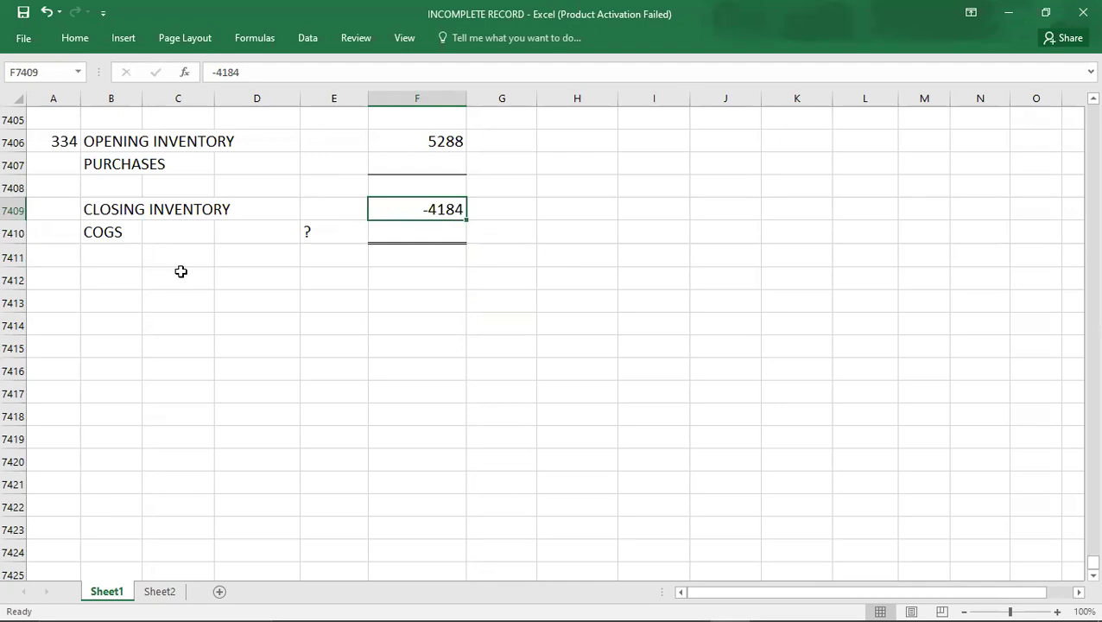
Copy the earlier A/R T-account in B7389:G7396 for reuse as question 334's supplier account.
key(Up)
key(Up)
key(Up)
key(Up)
key(Up)
key(Up)
key(Up)
key(Up)
key(Up)
key(Up)
key(Up)
key(Up)
key(Up)
key(Up)
key(Up)
key(Up)
key(Up)
key(Up)
key(Up)
key(Up)
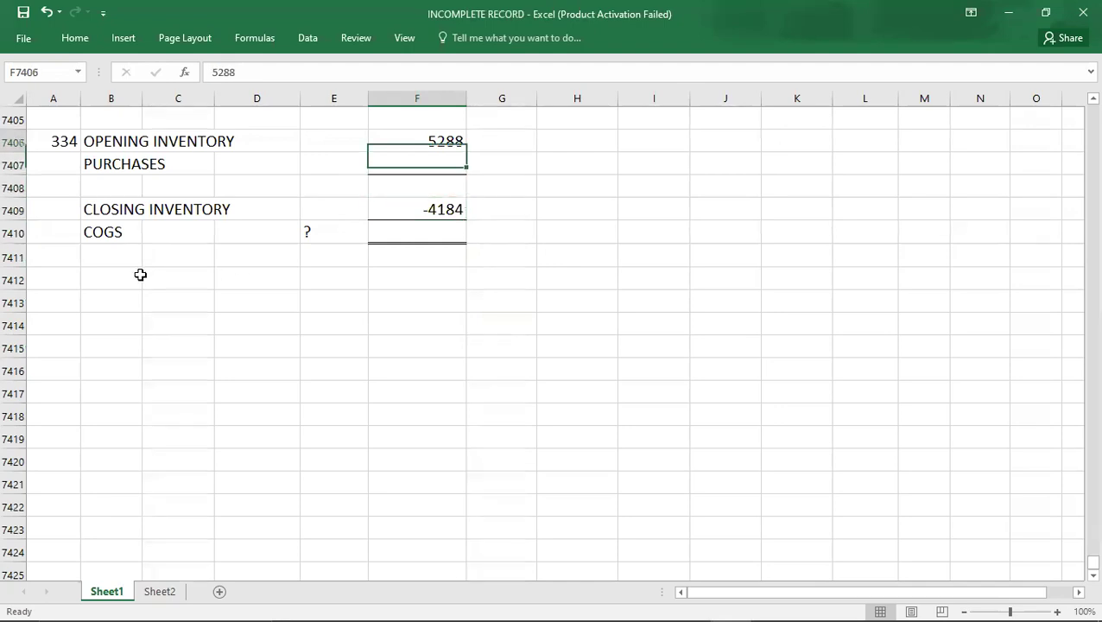
key(Left)
key(Left)
key(Left)
key(Down)
key(Down)
key(Down)
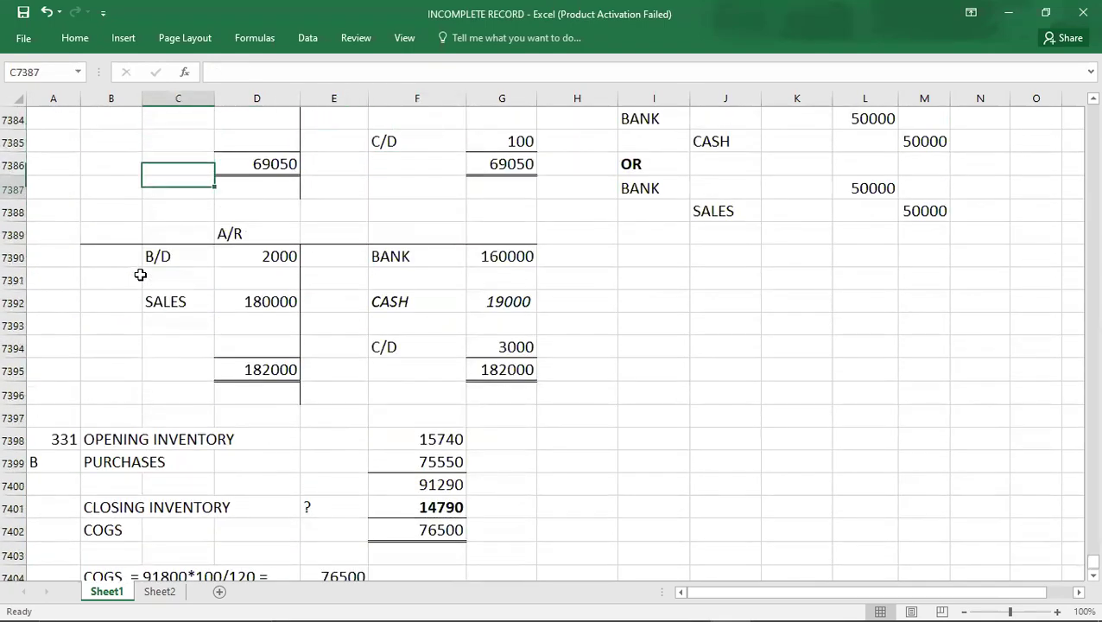
key(Down)
key(Down)
key(Left)
key(shift+Right)
key(shift+Right)
key(shift+Down)
key(shift+Down)
key(shift+Down)
key(shift+Down)
key(shift+Down)
key(shift+Down)
key(shift+Down)
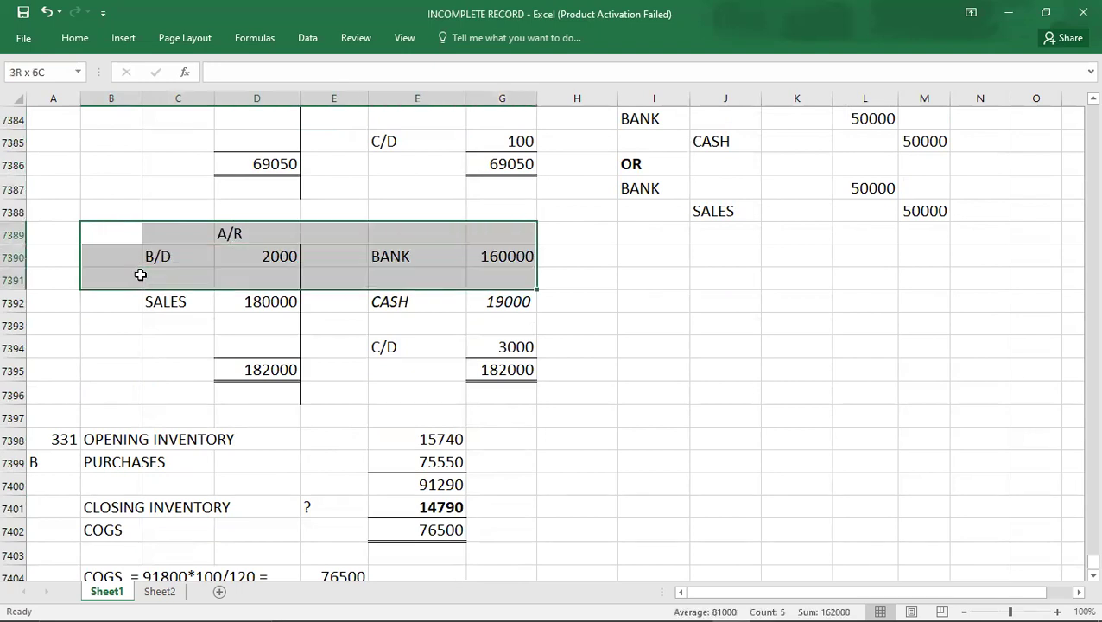
key(ctrl+c)
Paste the copied T-account at B7412 below question 334's COGS layout and clear its contents, keeping the borders.
key(Down)
key(Down)
key(Down)
key(Down)
key(Down)
key(Down)
key(Down)
key(Down)
key(Down)
key(Down)
key(Down)
key(Down)
key(Down)
key(Down)
key(Down)
key(Down)
key(Down)
key(Down)
key(Down)
key(Down)
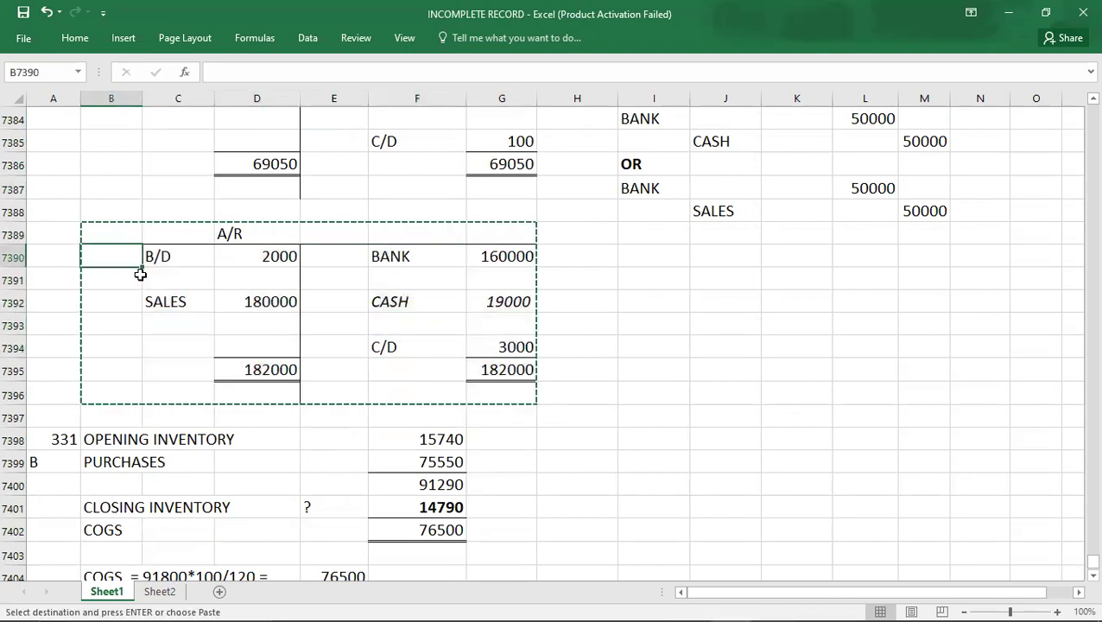
key(Down)
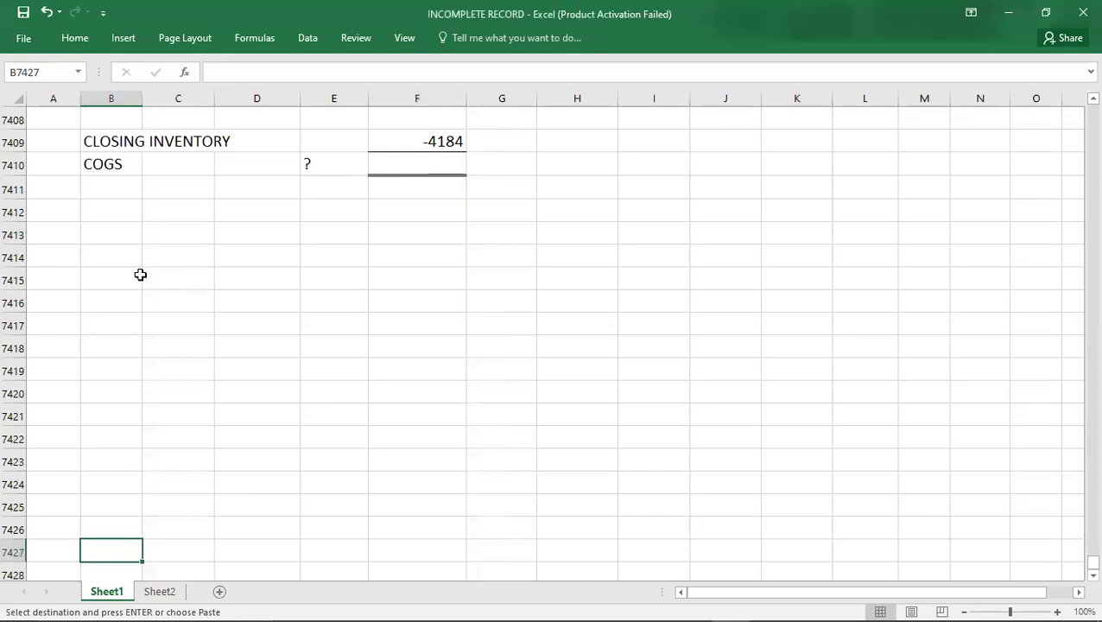
key(Up)
key(Up)
key(Up)
key(Up)
key(Up)
key(Up)
key(Up)
key(Up)
key(Up)
key(Up)
key(Up)
key(Up)
key(Up)
key(Up)
key(Up)
key(Up)
key(Up)
key(Up)
key(Up)
key(Up)
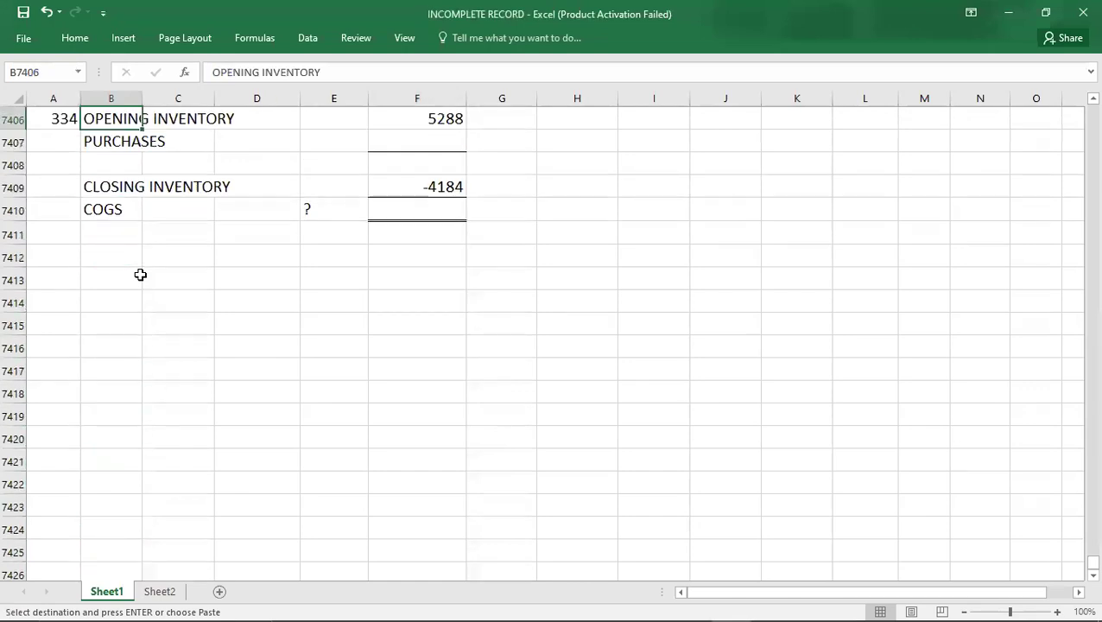
key(Down)
key(Down)
key(Down)
key(Down)
key(Down)
key(Down)
key(Down)
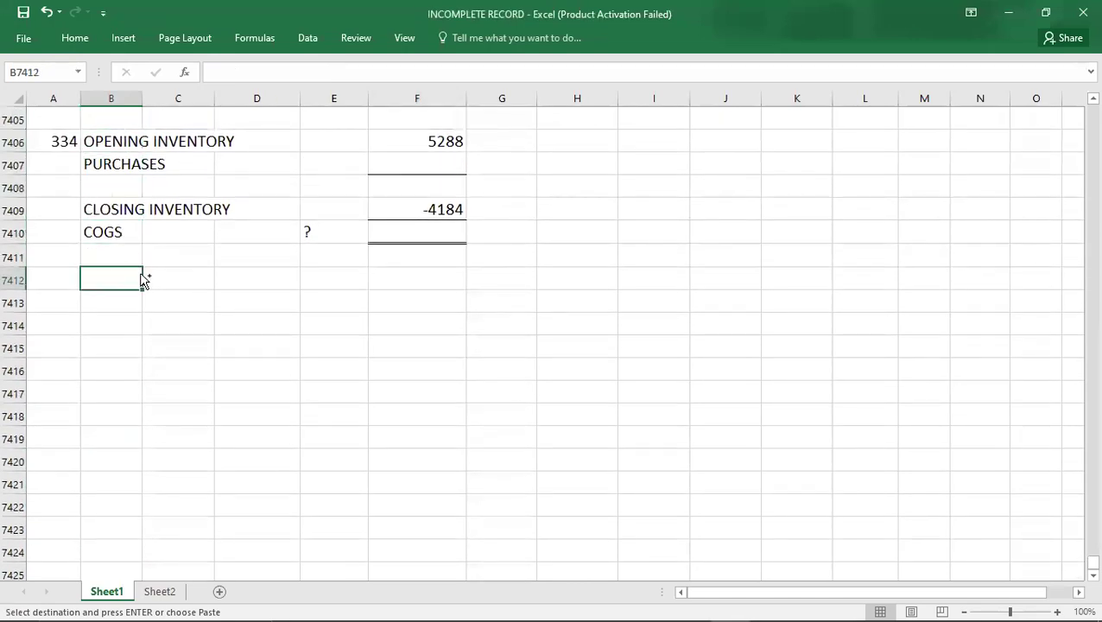
key(Return)
key(ctrl+v)
key(Delete)
Title the blank T-account "A/P" in D7412.
key(Right)
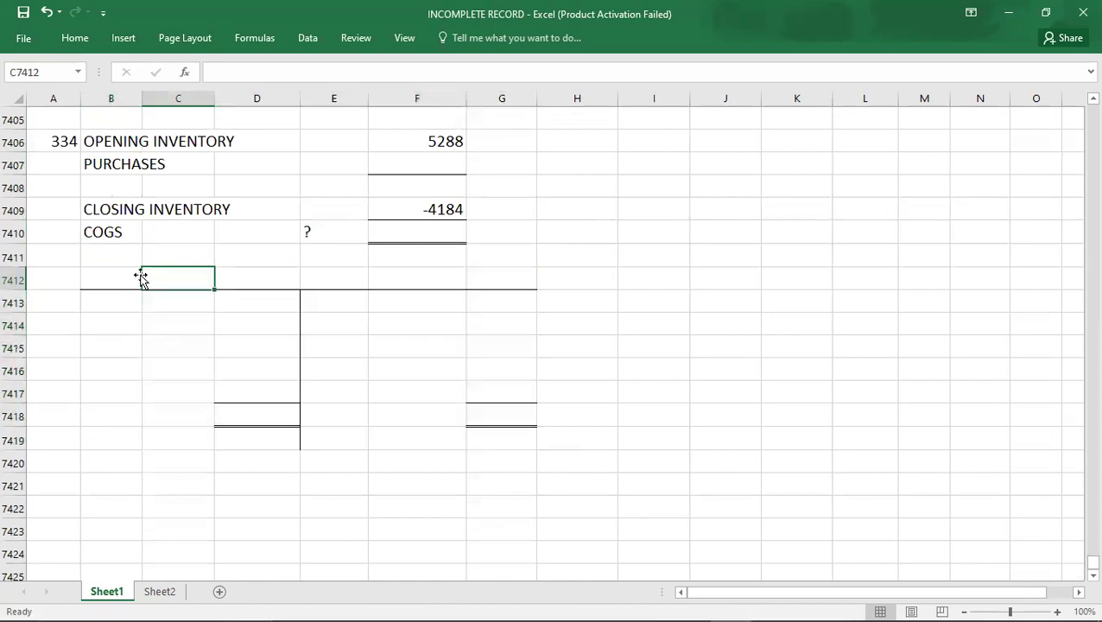
key(Right)
text(A/P)
key(Return)
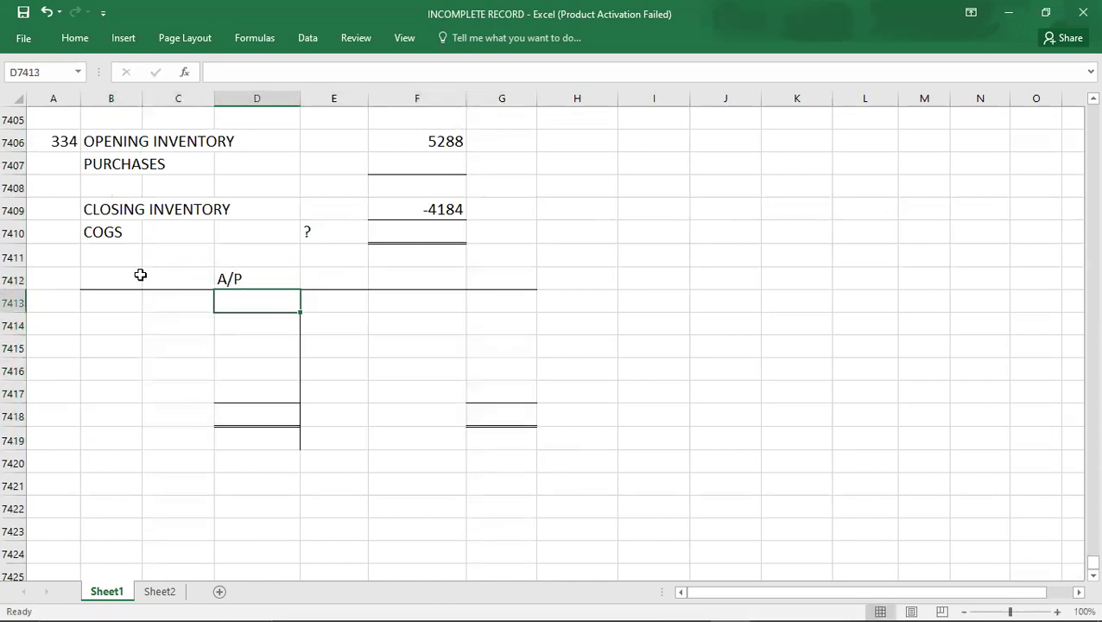
Look up the opening suppliers balance in the PDF and enter B/D with 11564 in F7413:G7413 of the worksheet.
key(alt+Tab)
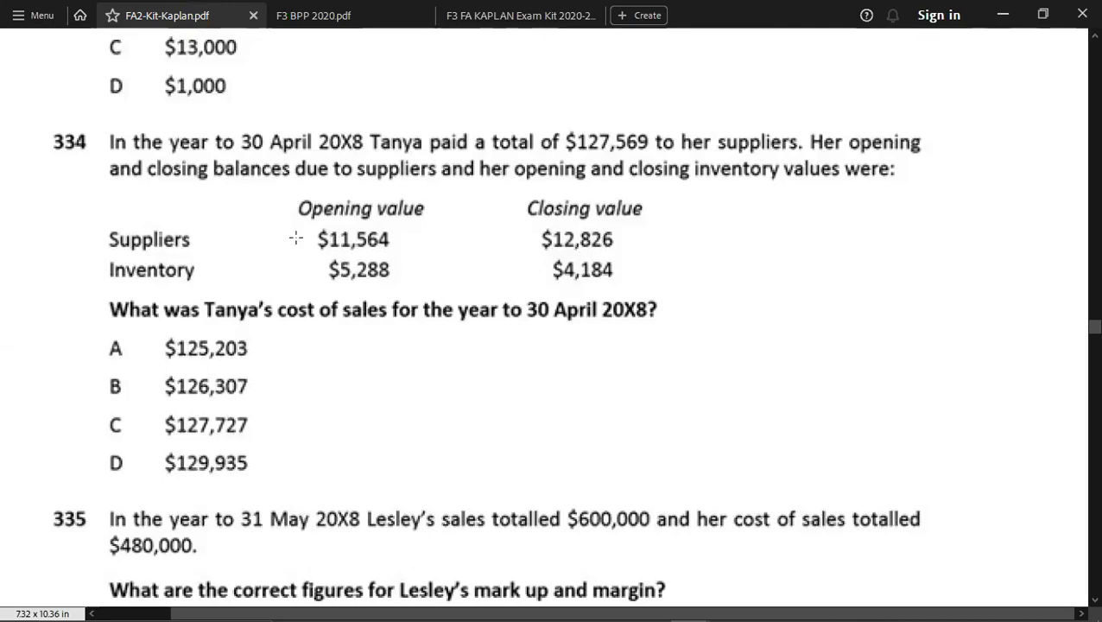
key(alt+Tab)
key(Right)
key(Right)
text(B/D)
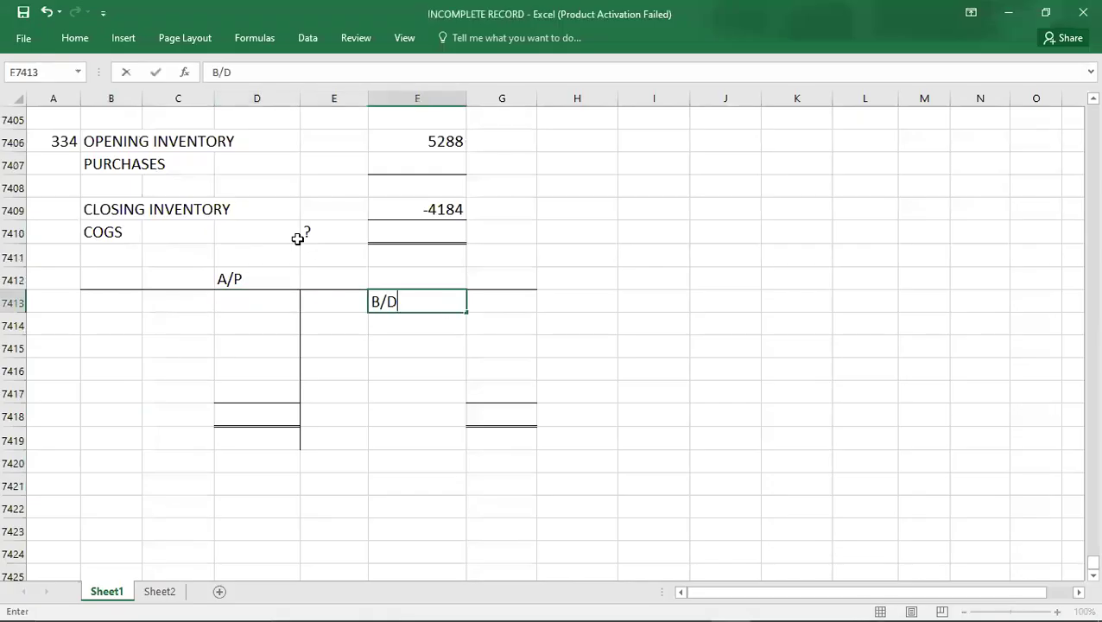
key(Tab)
text(11564)
key(Return)
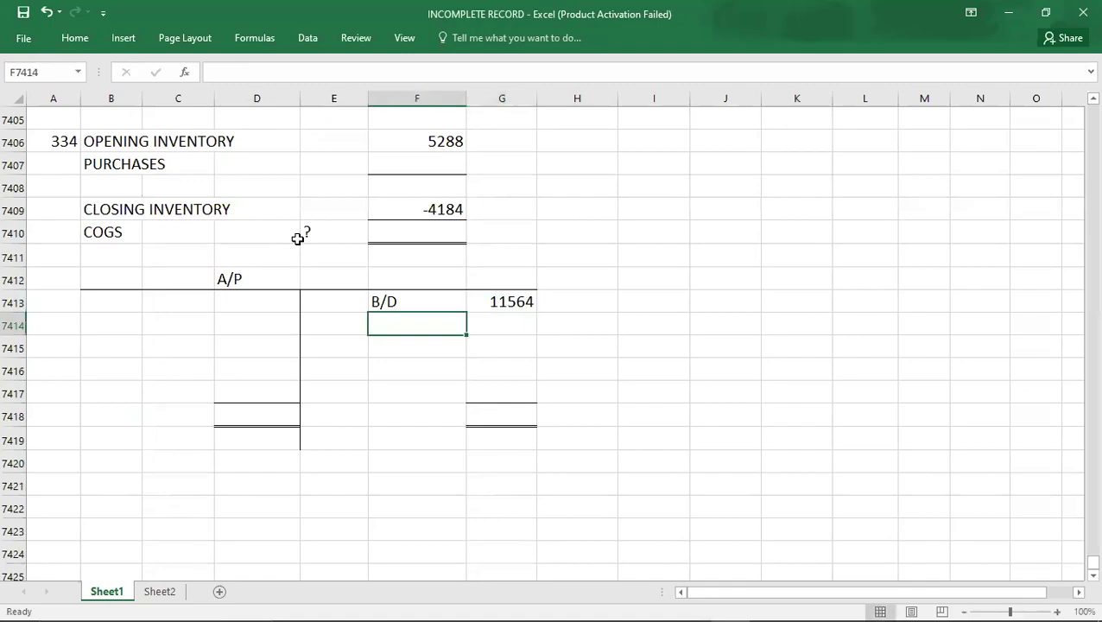
Look up the closing suppliers balance in the PDF and enter C/D with 12826 in C7417:D7417 of the worksheet.
key(alt+Tab)
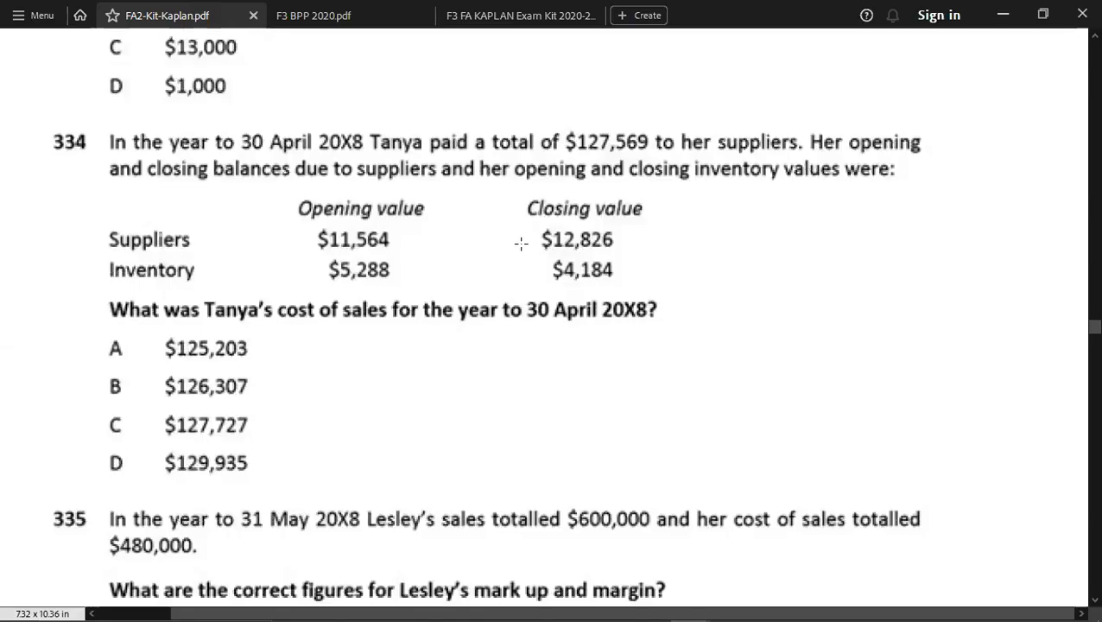
key(alt+Tab)
key(Left)
key(Left)
key(Down)
key(Down)
key(Down)
text(C/D)
key(Tab)
text(12826)
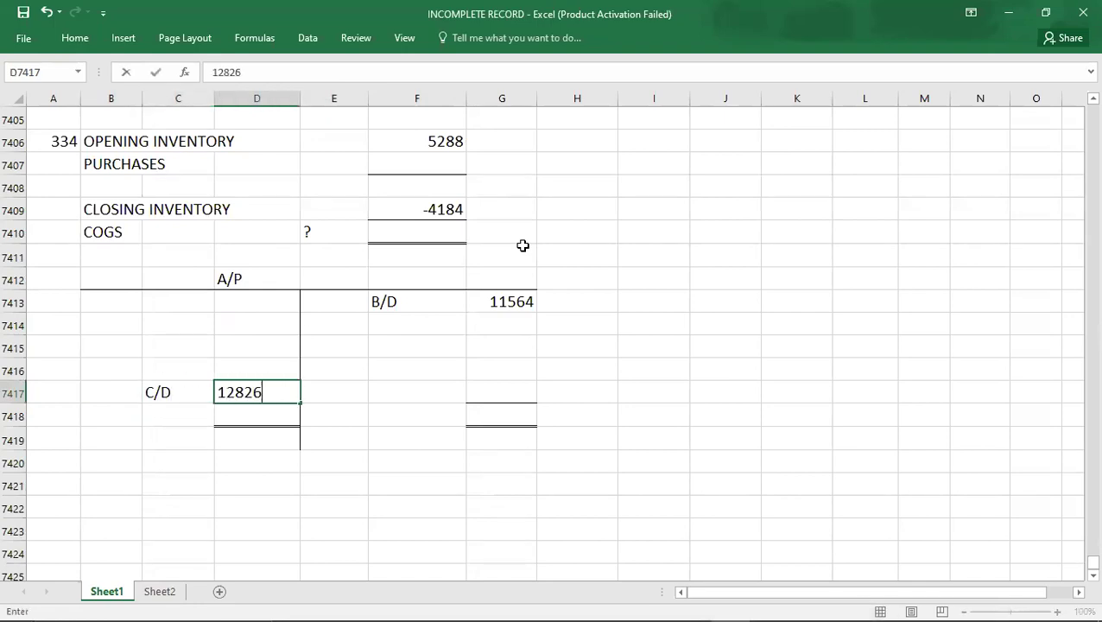
key(Return)
Look up the total paid to suppliers in the PDF and enter CASH with 127569 in C7413:D7413 of the worksheet.
key(alt+Tab)
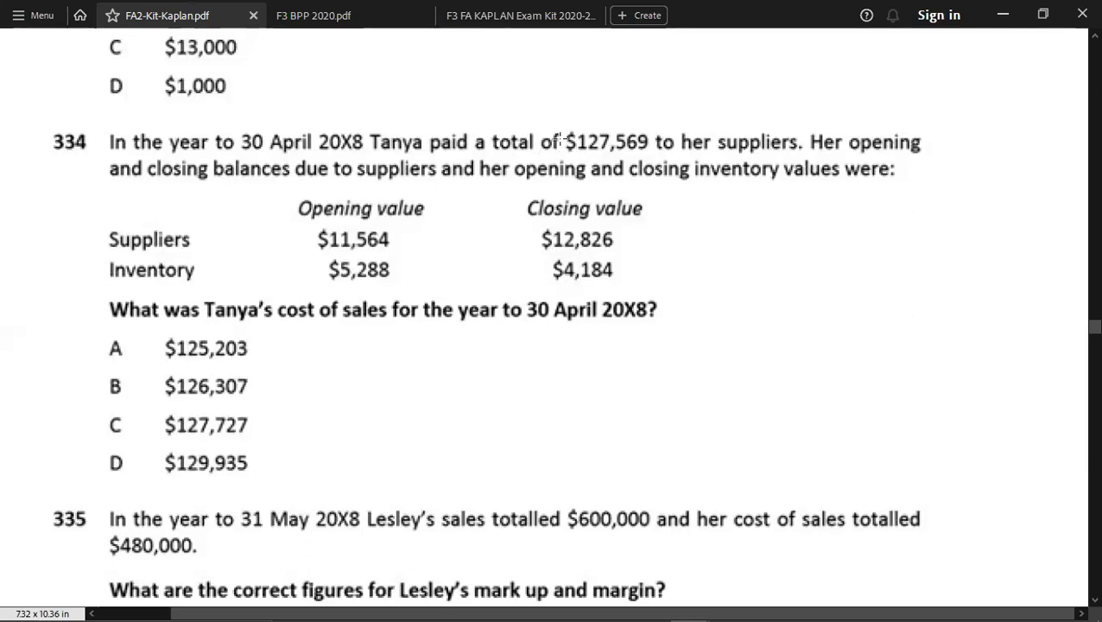
key(alt+Tab)
key(Left)
key(Up)
key(Up)
key(Up)
key(Up)
key(Right)
key(Up)
key(Right)
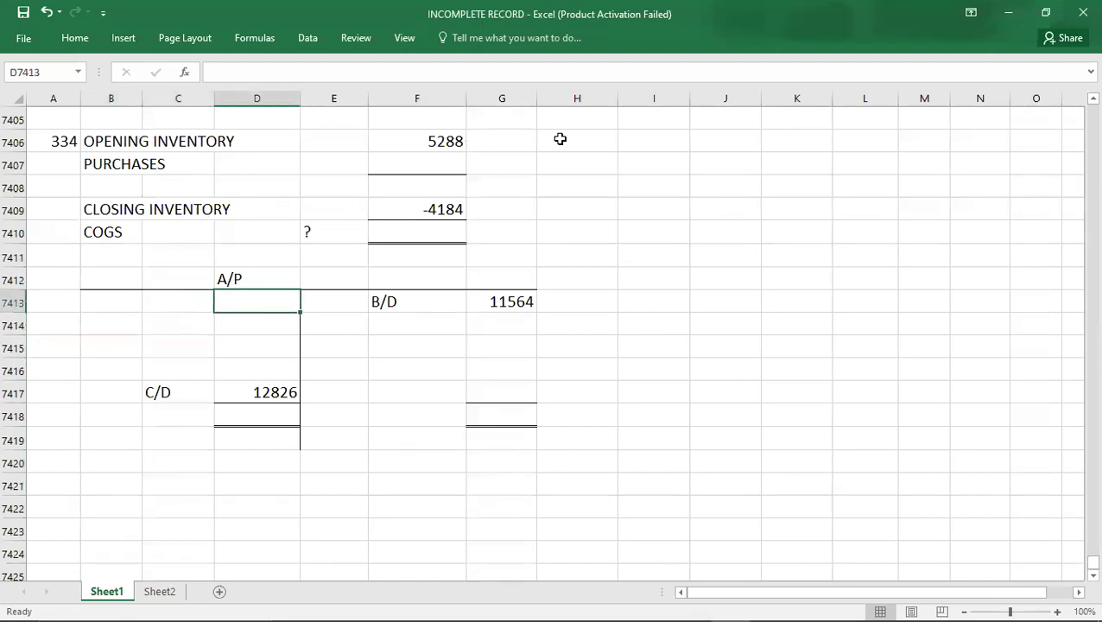
text(127569)
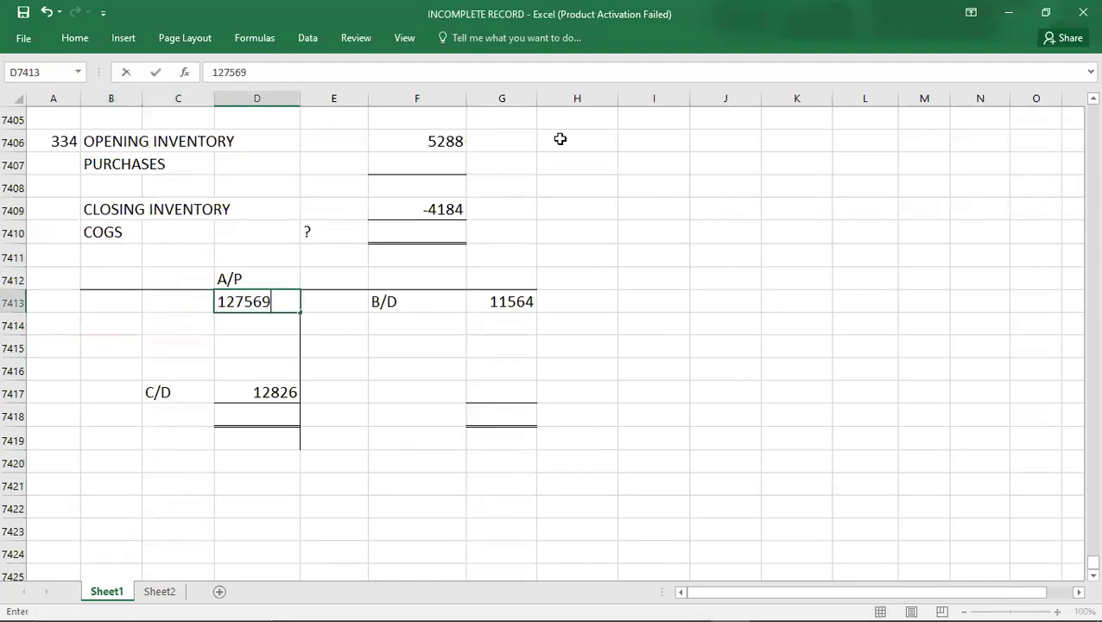
key(Left)
text(CASH)
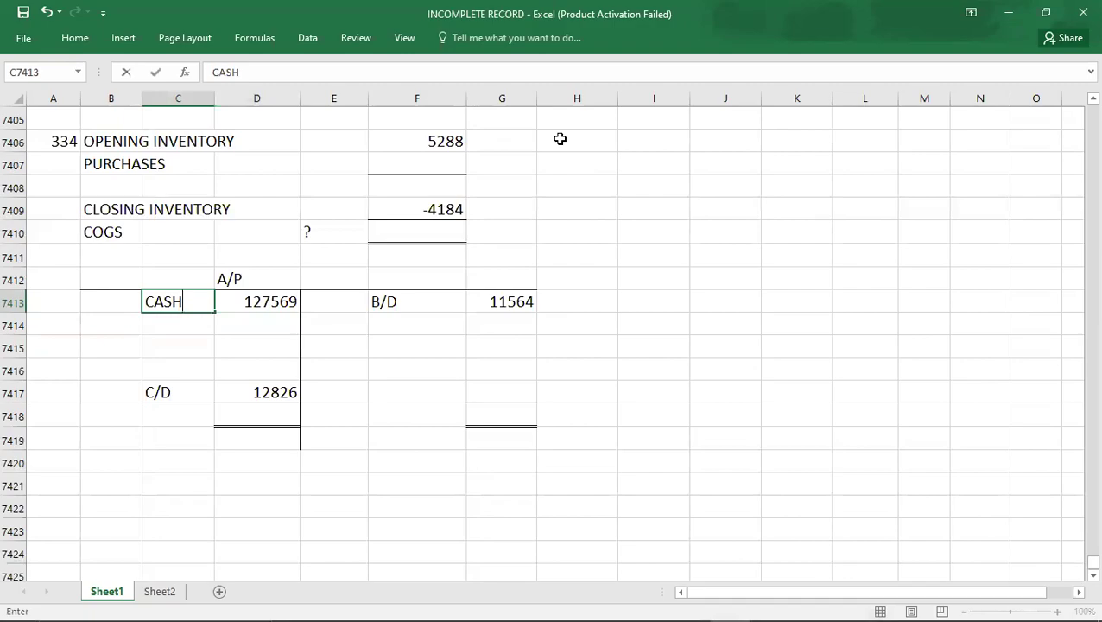
key(Return)
Total the A/P account's debit side and enter 140395 in both D7418 and G7418.
key(alt+Tab)
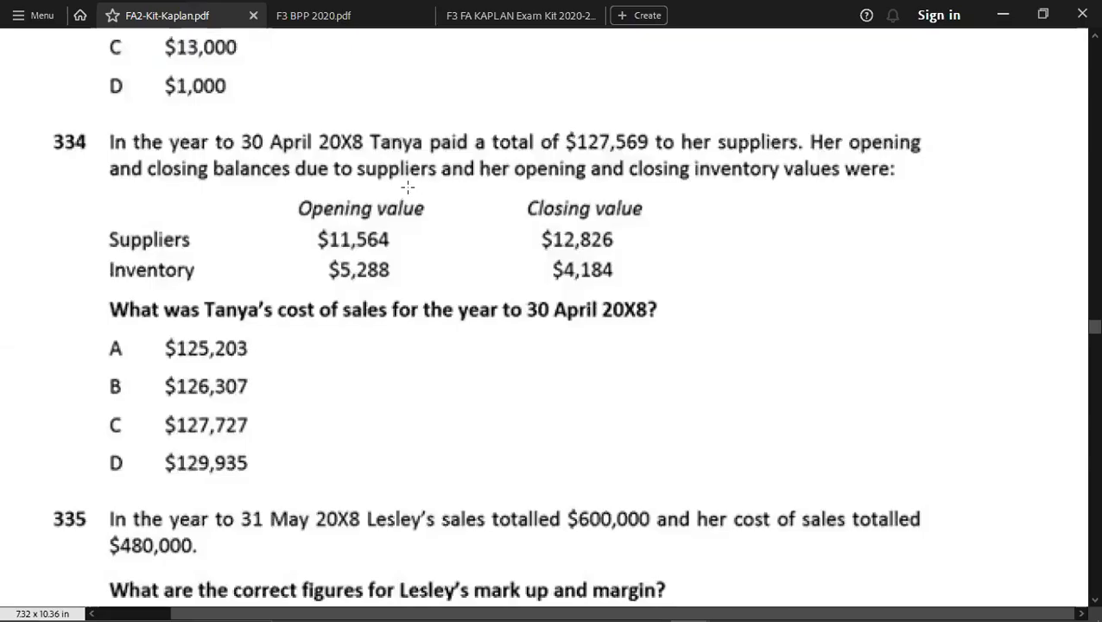
key(alt+Tab)
key(Up)
key(Right)
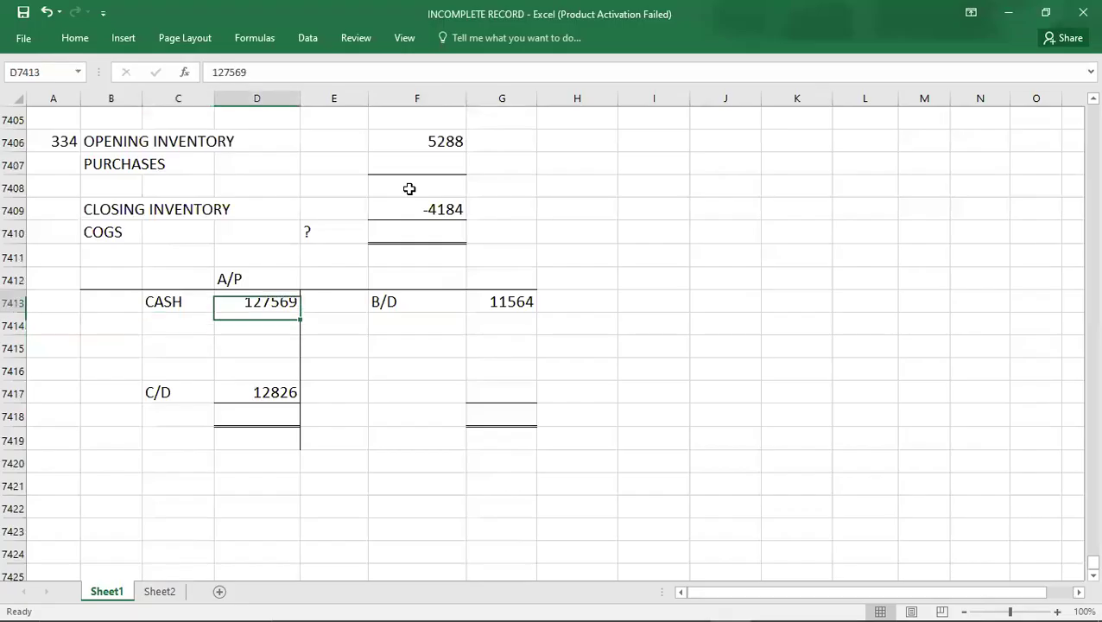
key(shift+Down)
key(shift+Down)
key(shift+Down)
key(shift+Down)
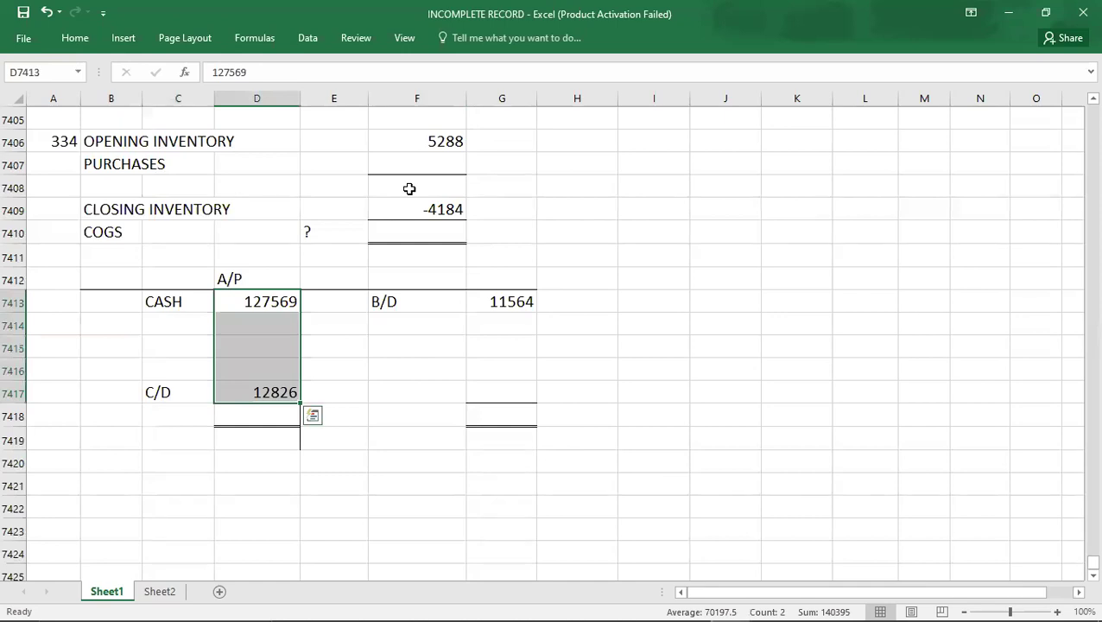
key(Down)
key(Down)
key(Down)
key(Down)
key(Down)
text(1)
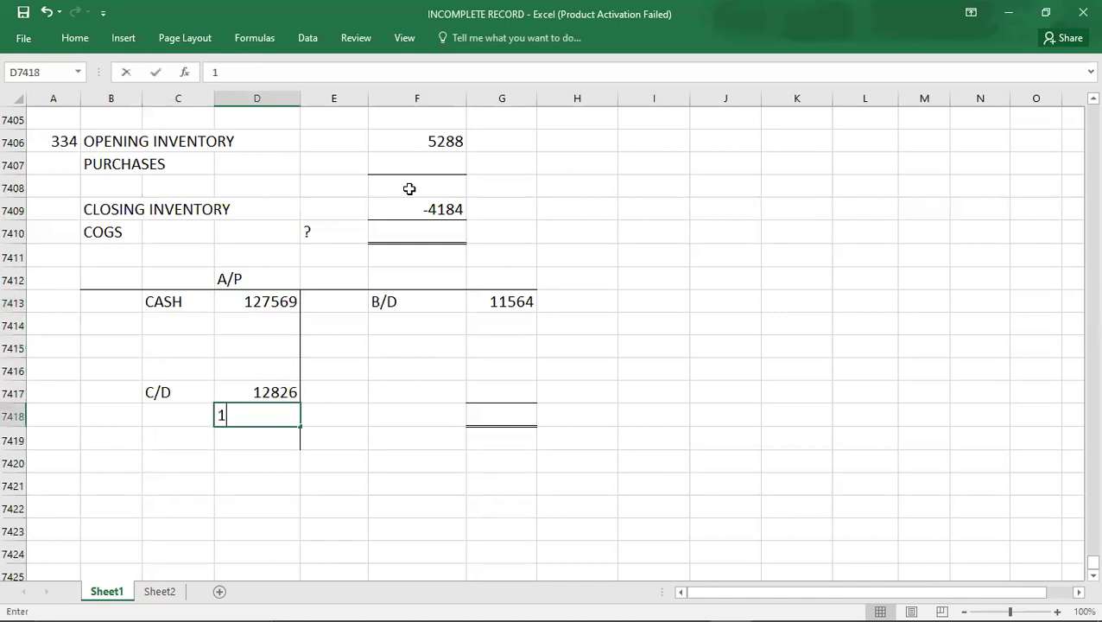
text(4039)
key(Right)
key(Right)
key(Right)
text(140395)
key(Up)
Enter the label "PURCHASES ?" in F7416 on the credit side of the A/P account.
key(Up)
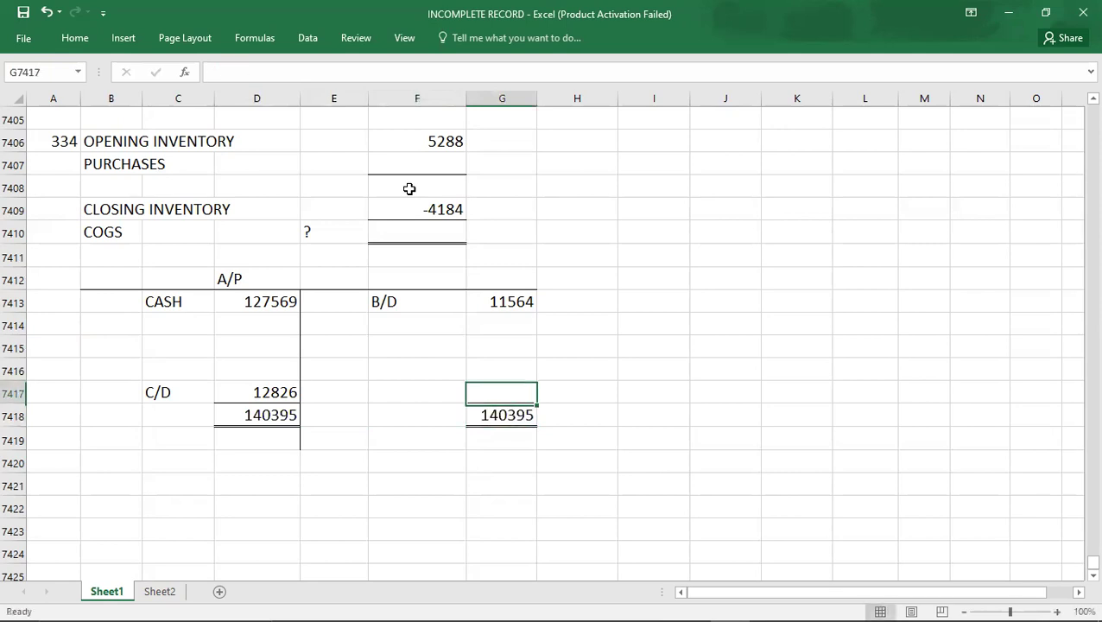
key(Left)
text(PU)
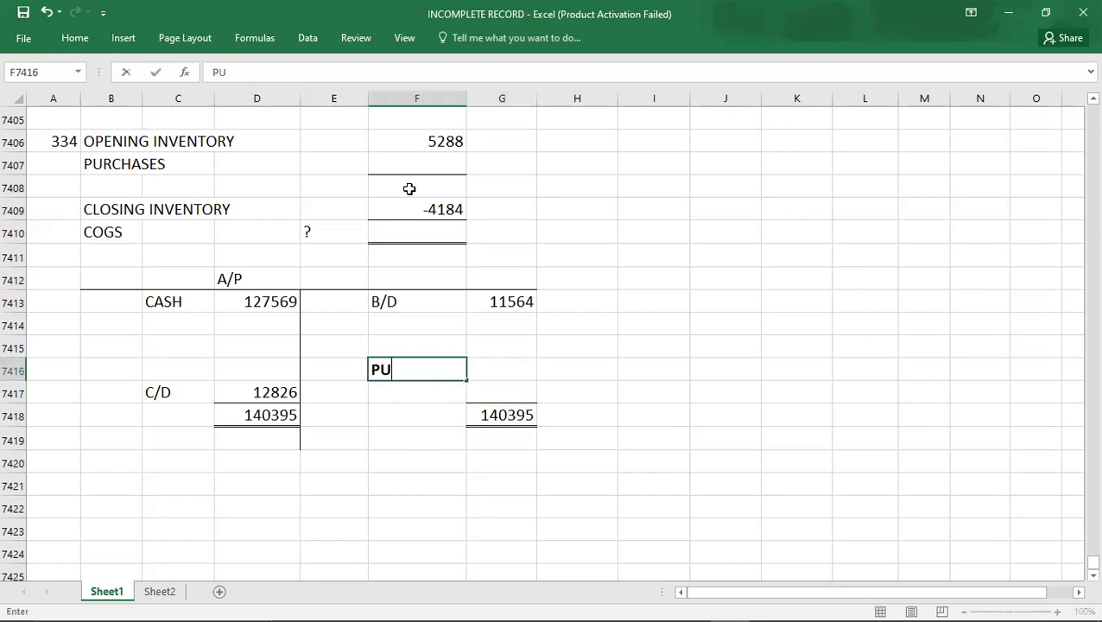
text(RCHASES ?)
key(Right)
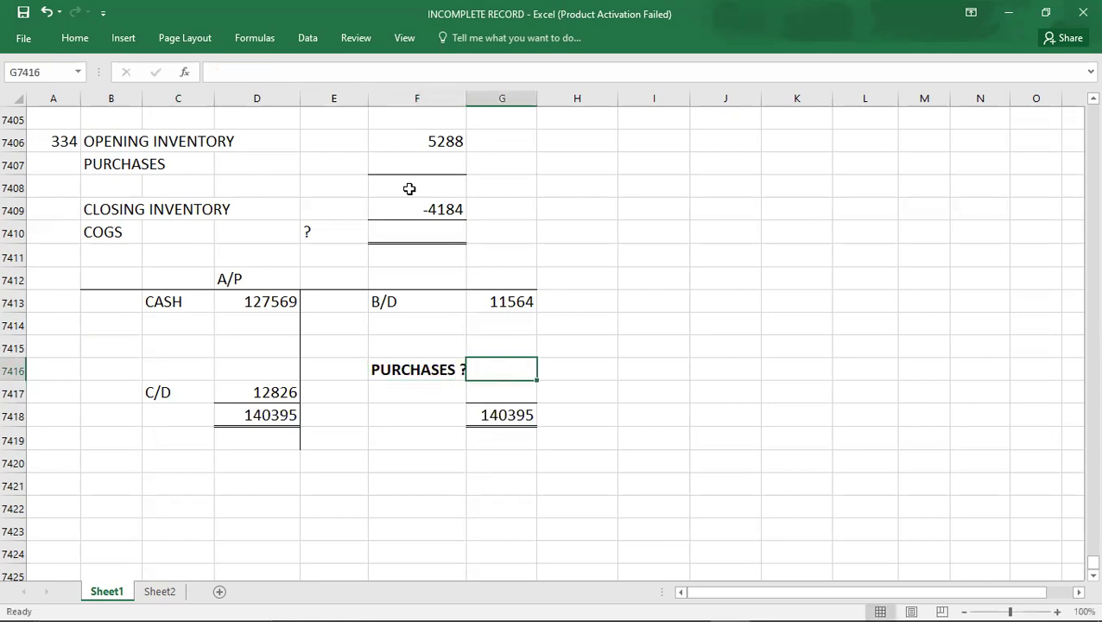
Work out the A/P account's balancing purchases figure and enter 128831 in G7416.
key(Down)
key(Down)
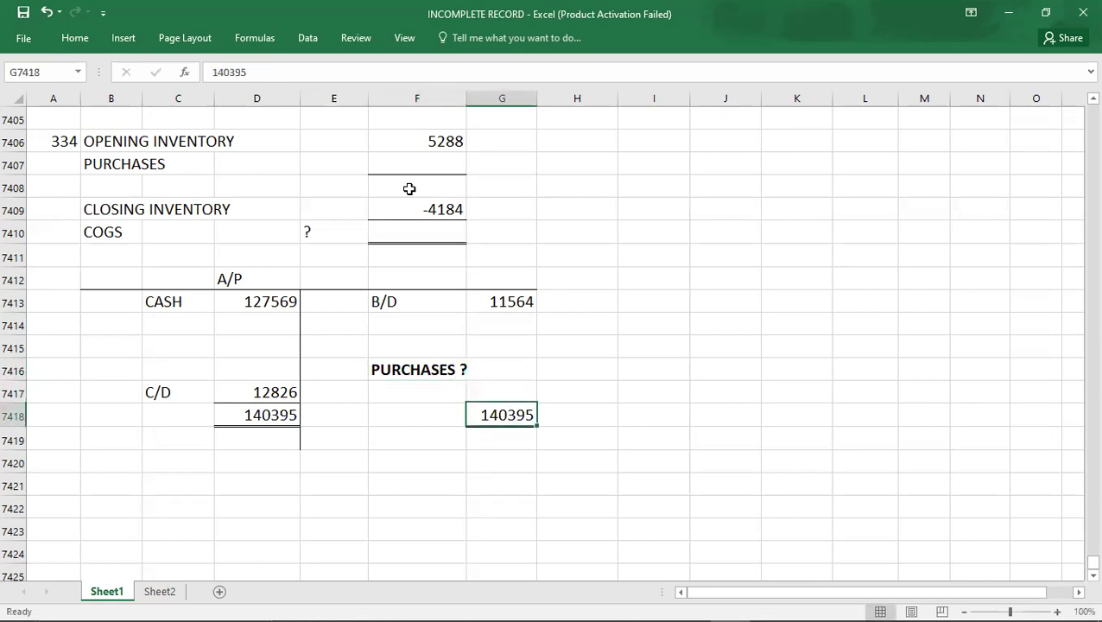
key(shift+Up)
key(shift+Up)
key(shift+Up)
key(shift+Up)
key(shift+Up)
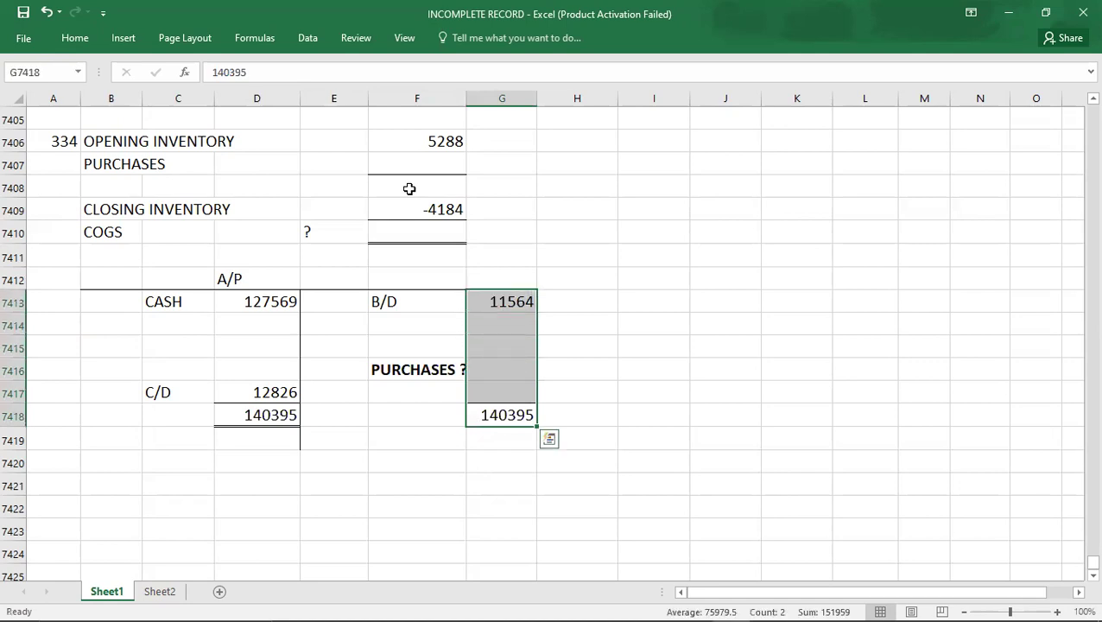
key(Up)
key(Up)
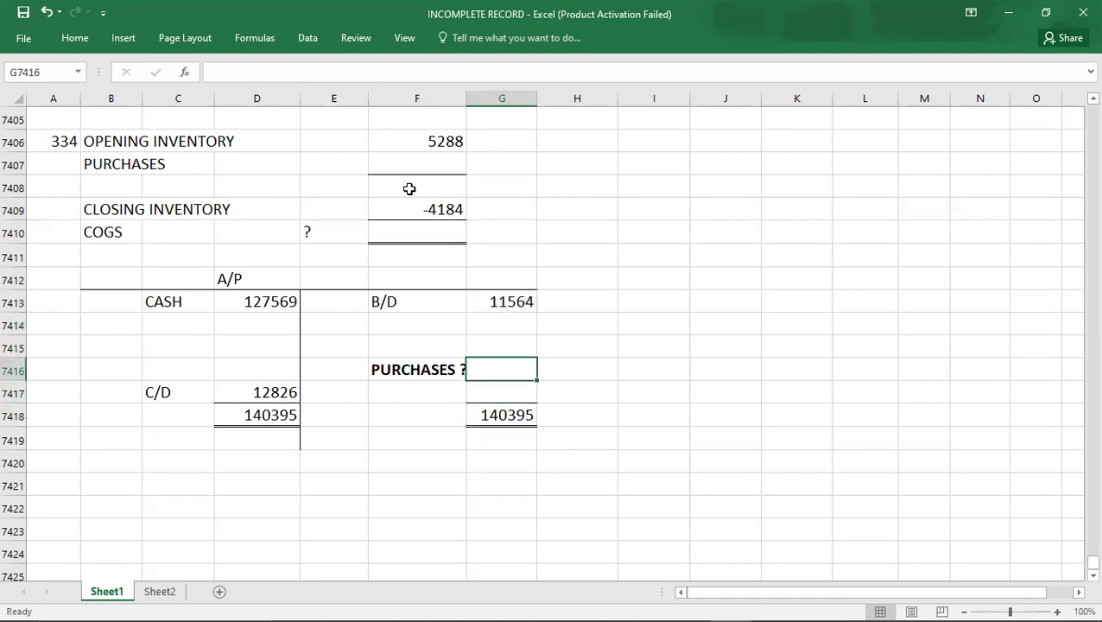
text(122)
key(BackSpace)
text(8831)
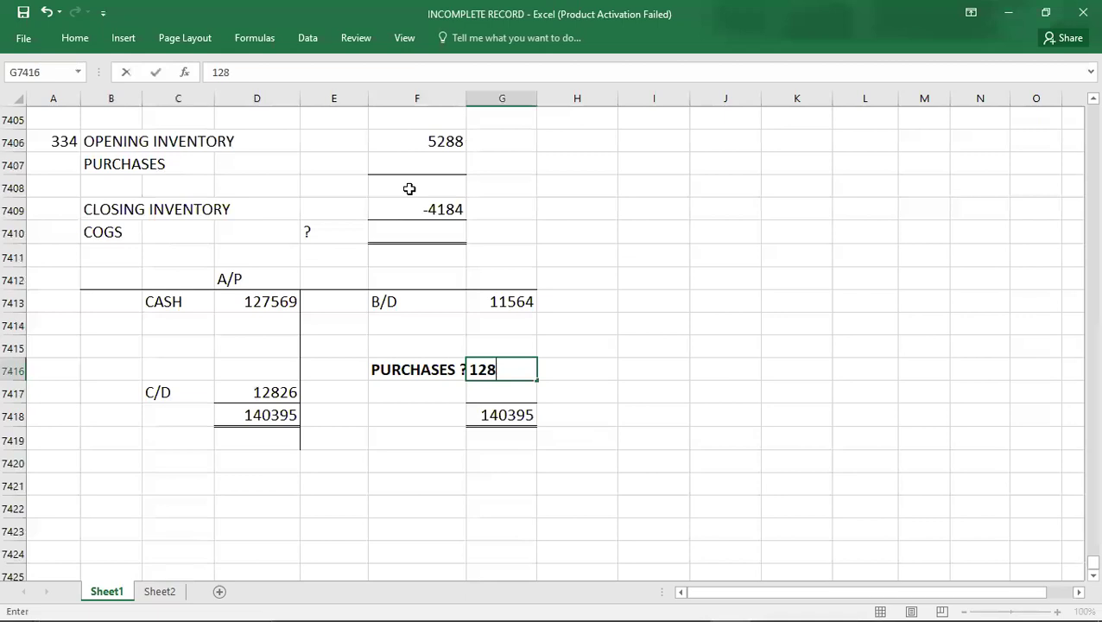
key(Return)
key(Down)
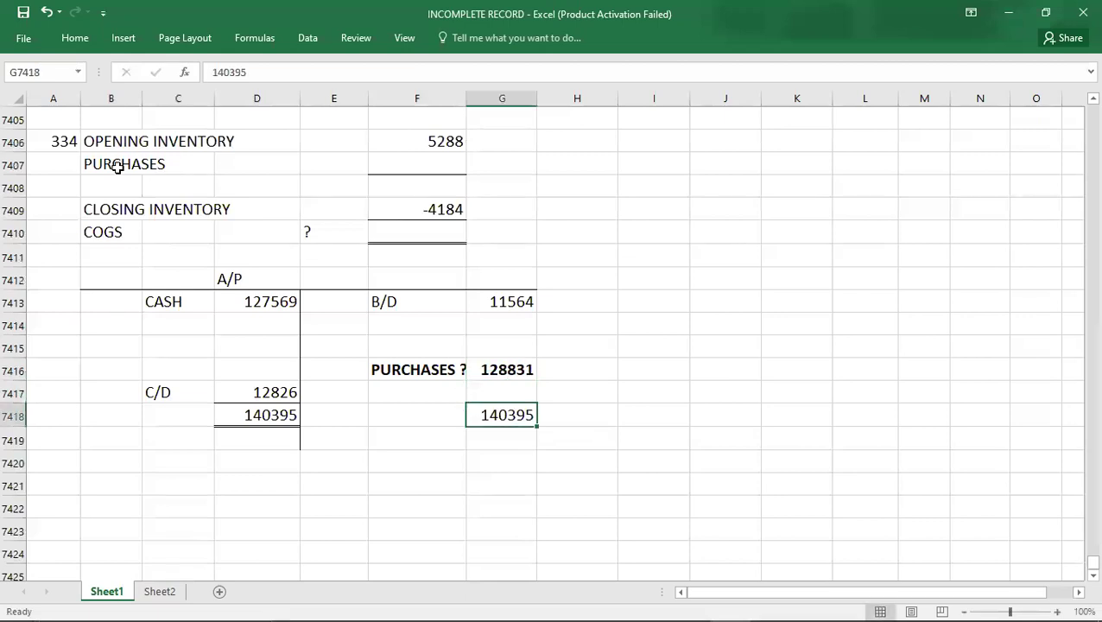
Enter purchases of 128831 in F7407 and the subtotal with opening inventory, 134119, in F7408.
click(407, 163)
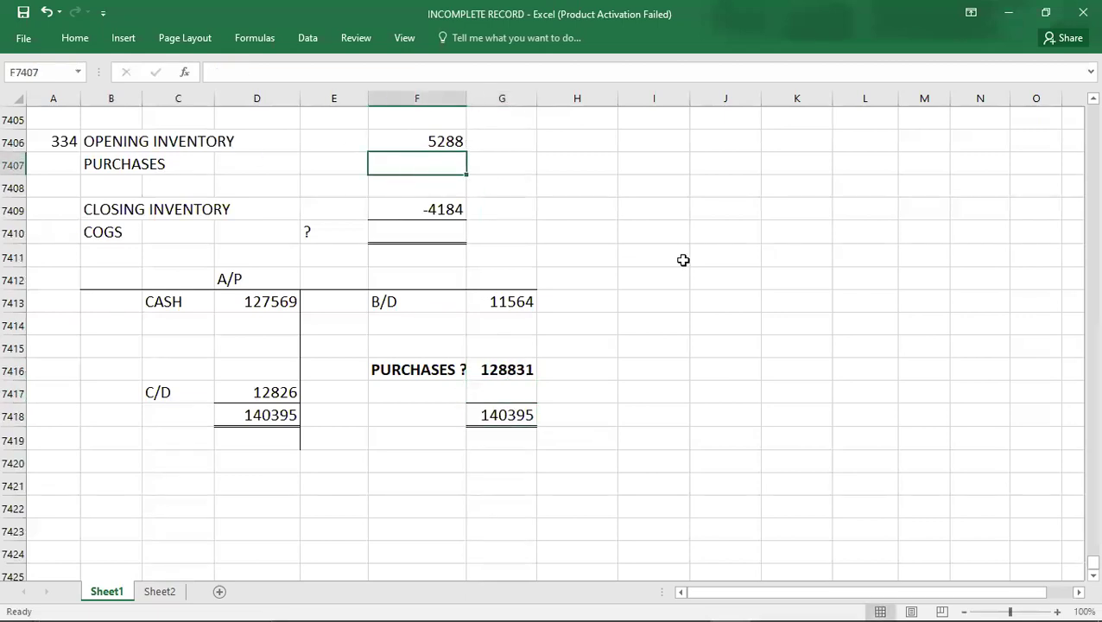
text(128831)
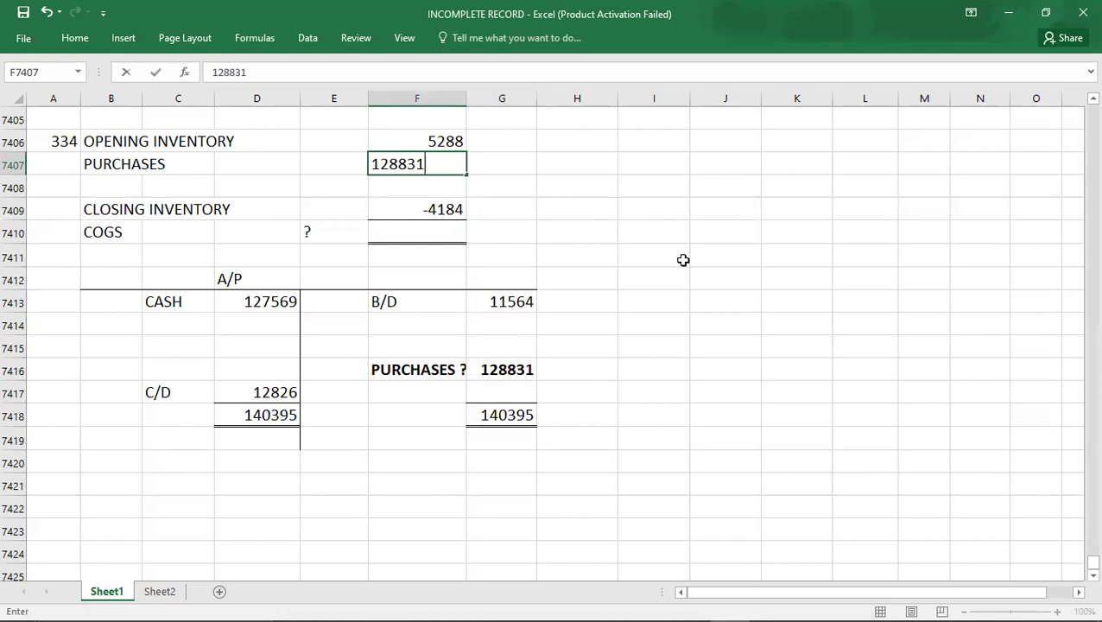
key(Up)
key(shift+Down)
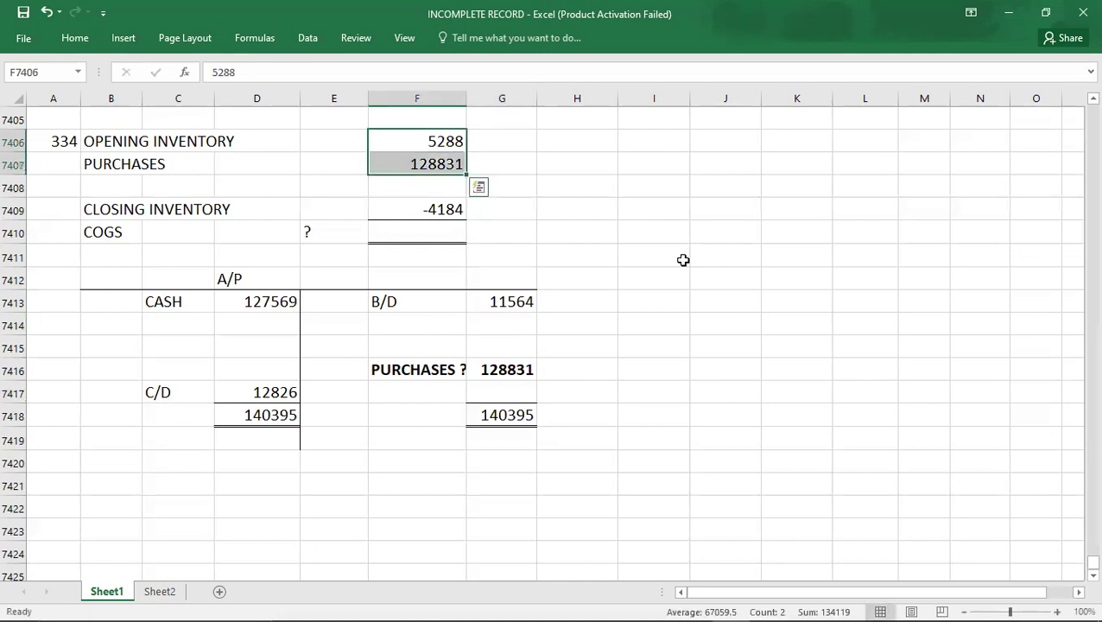
key(Down)
key(Down)
text(134119)
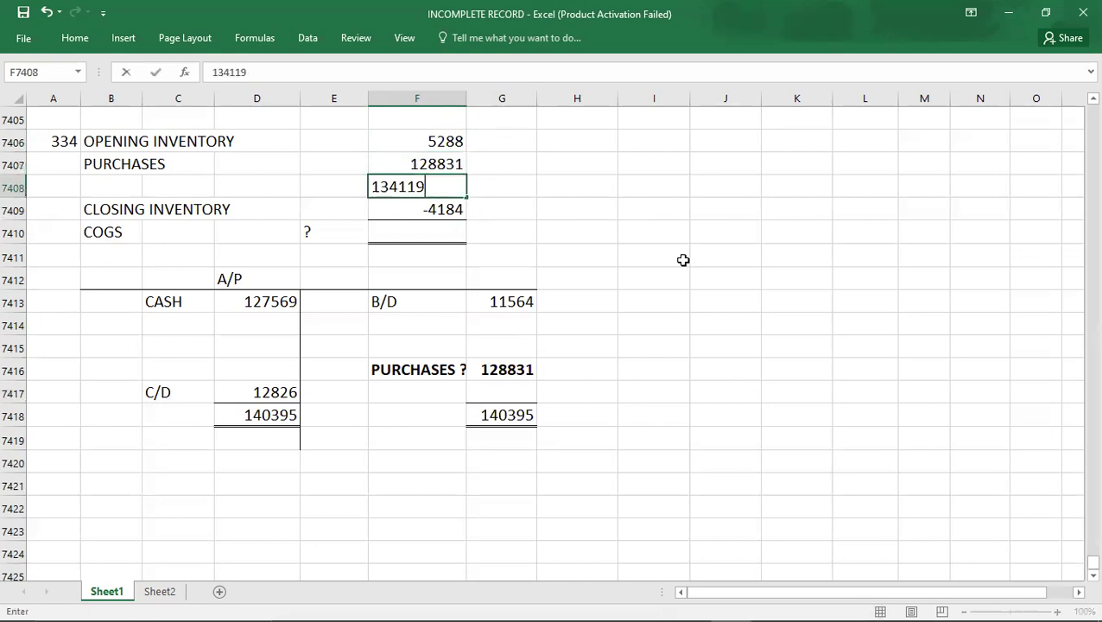
key(Return)
Deduct closing inventory and enter the COGS of 129935 in F7410, in bold with a bottom double border.
key(shift+Up)
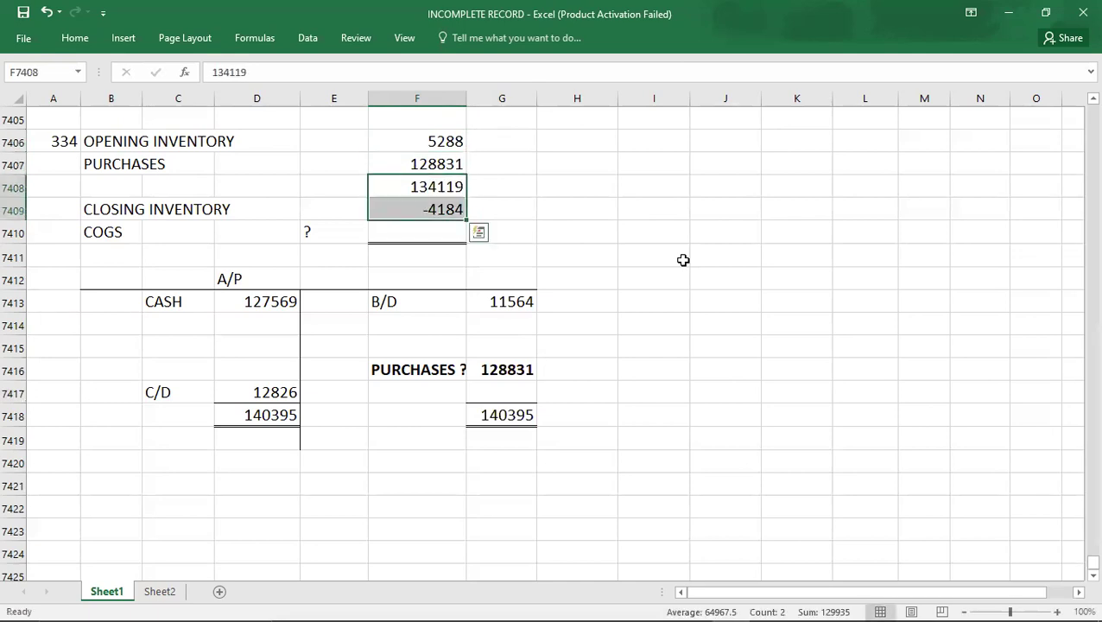
key(Down)
key(Down)
text(129935)
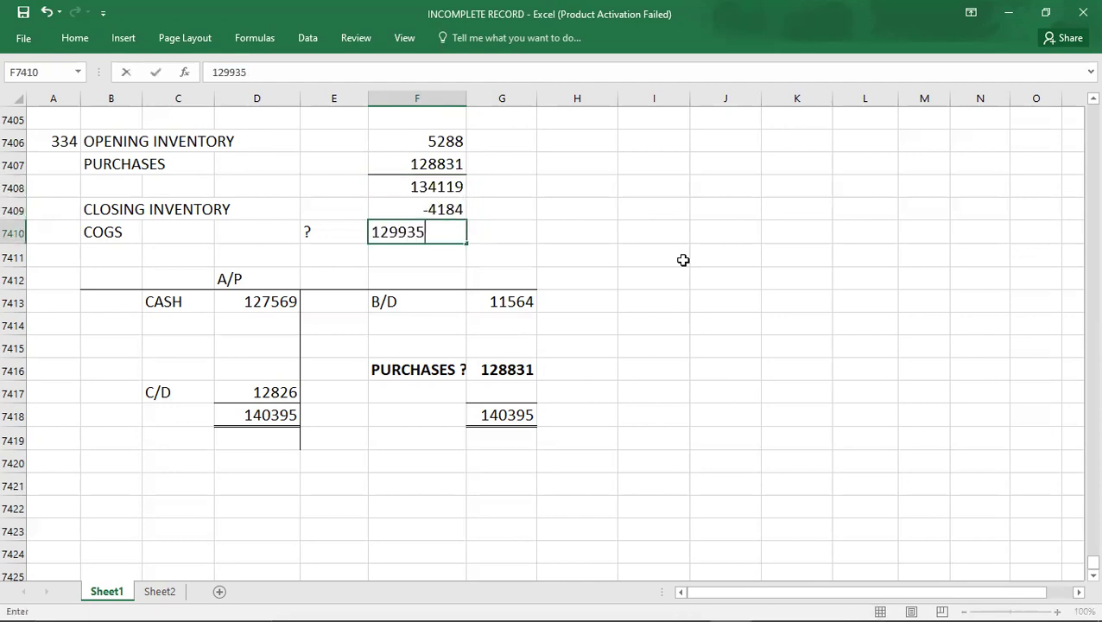
key(ctrl+Return)
key(ctrl+b)
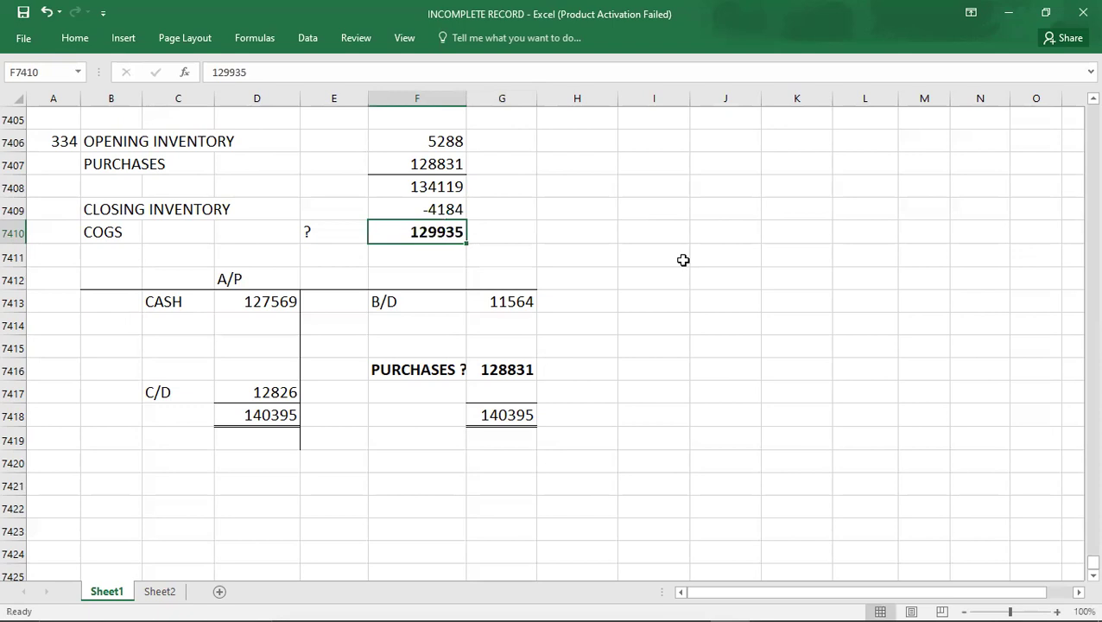
key(alt+h)
key(b)
key(b)
Compare the COGS with question 334's answer options in the PDF and enter D in A7407 of the worksheet.
key(Left)
key(Left)
key(Left)
key(Left)
key(Left)
key(Up)
key(Up)
key(Up)
key(alt+Tab)
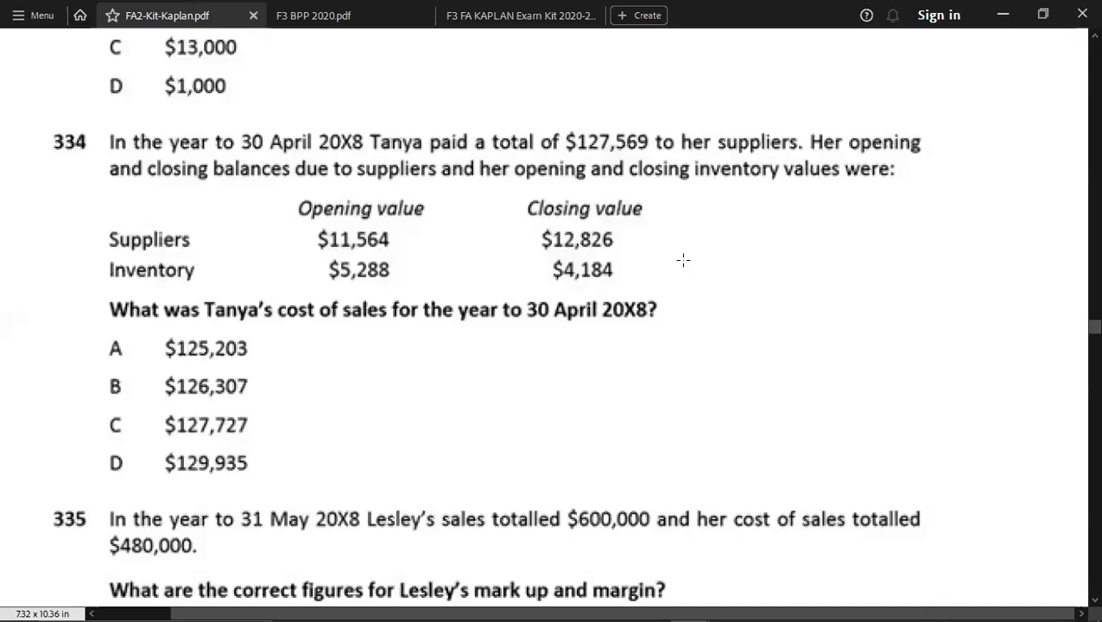
key(alt+Tab)
text(D)
key(Return)
Go to A7419, below question 334's A/P account, to make room for the next question.
key(Down)
key(Down)
key(Down)
key(Down)
key(Down)
key(Down)
key(Down)
key(Down)
key(Down)
key(Down)
key(Down)
key(Down)
key(Down)
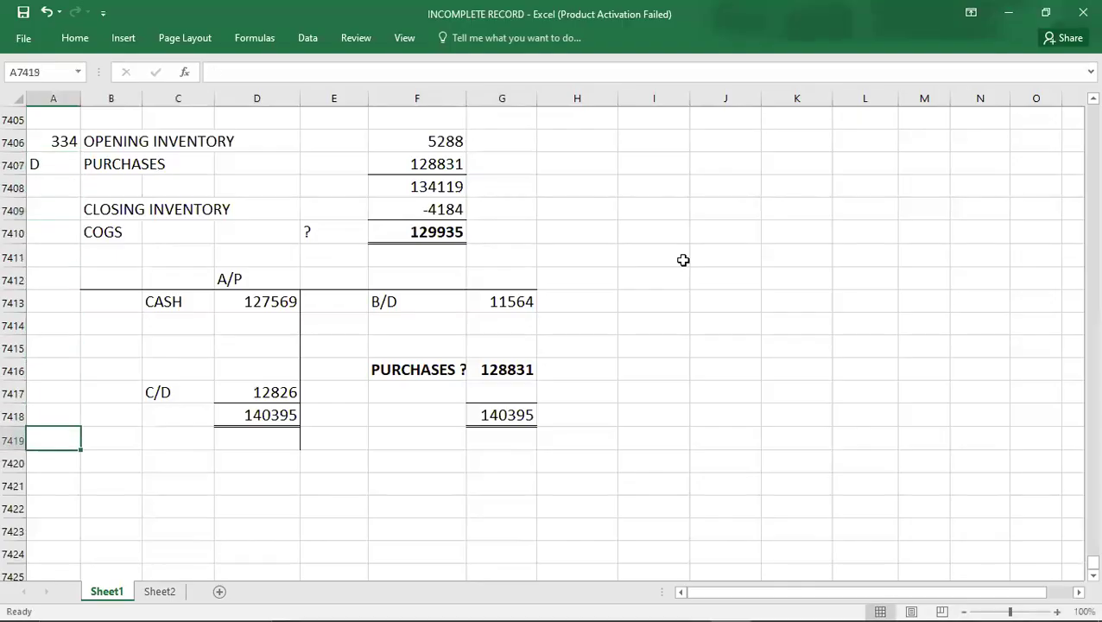